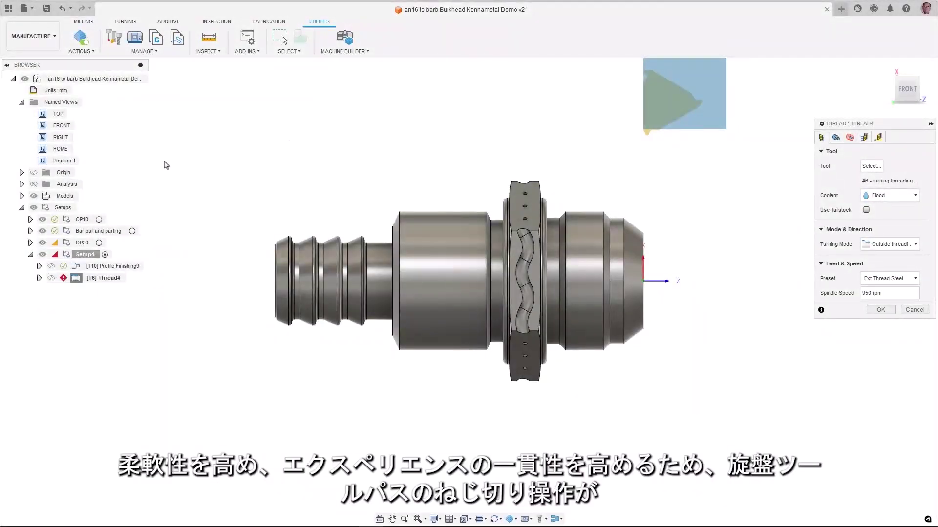
- Confine Thread4 to the picked cylinder face, with Front and Back modes both set to Thread faces selection
double_click(56, 161)
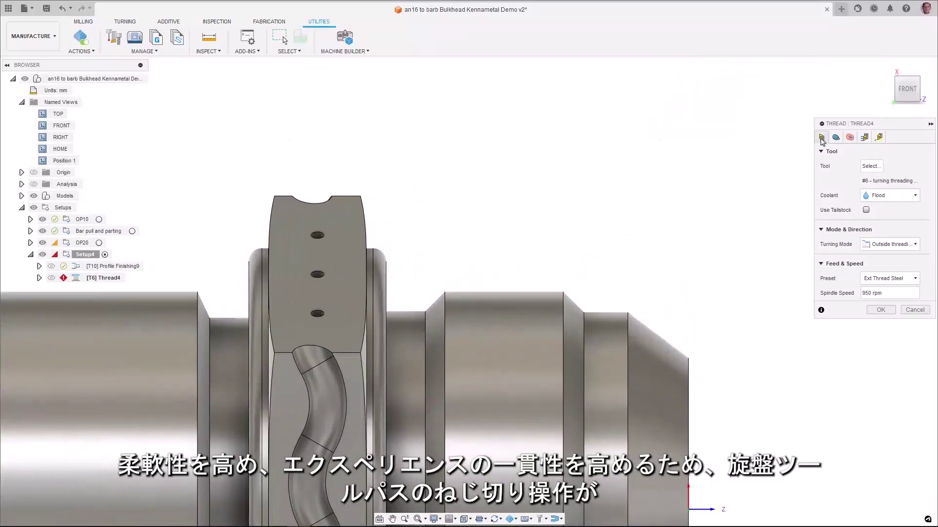
left_click(836, 137)
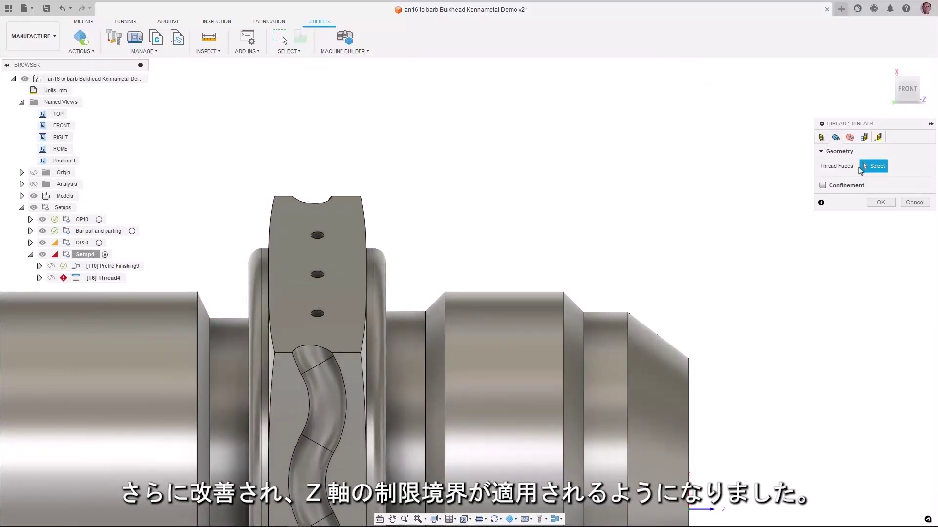
left_click(529, 322)
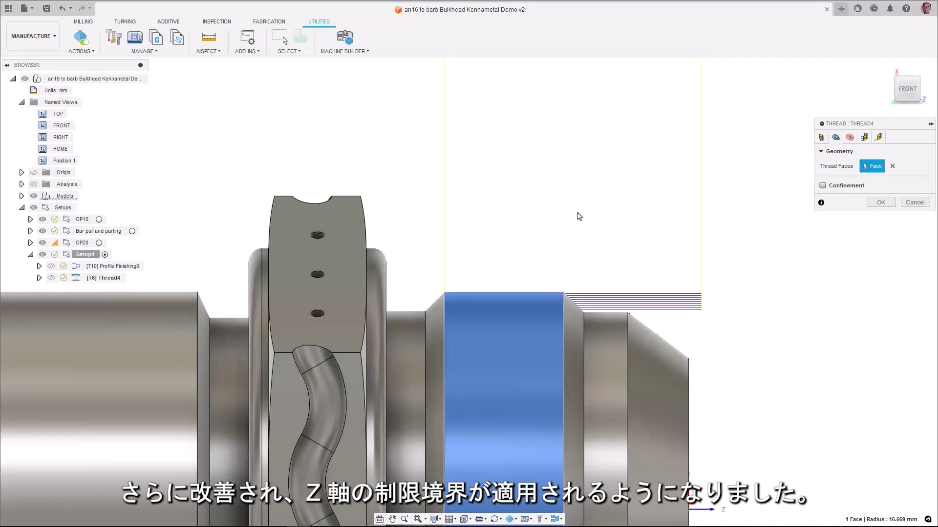
left_click(821, 186)
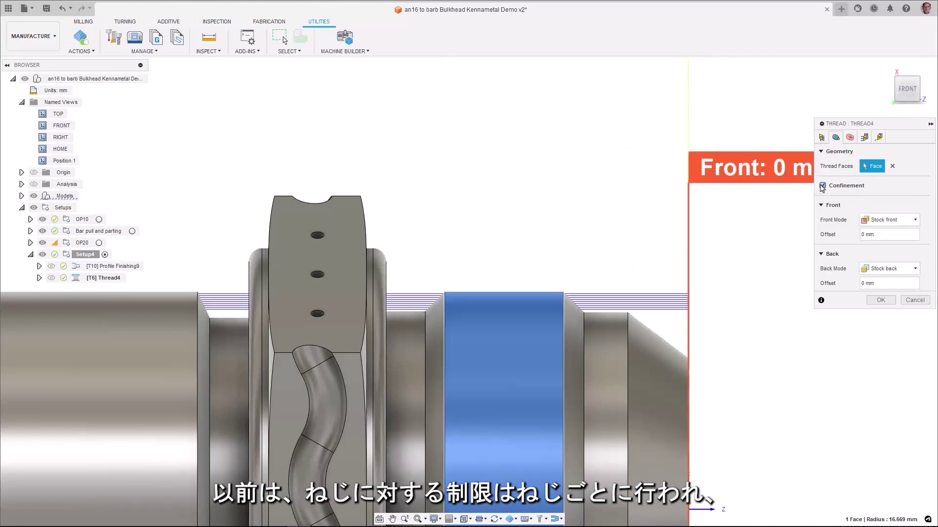
left_click(872, 220)
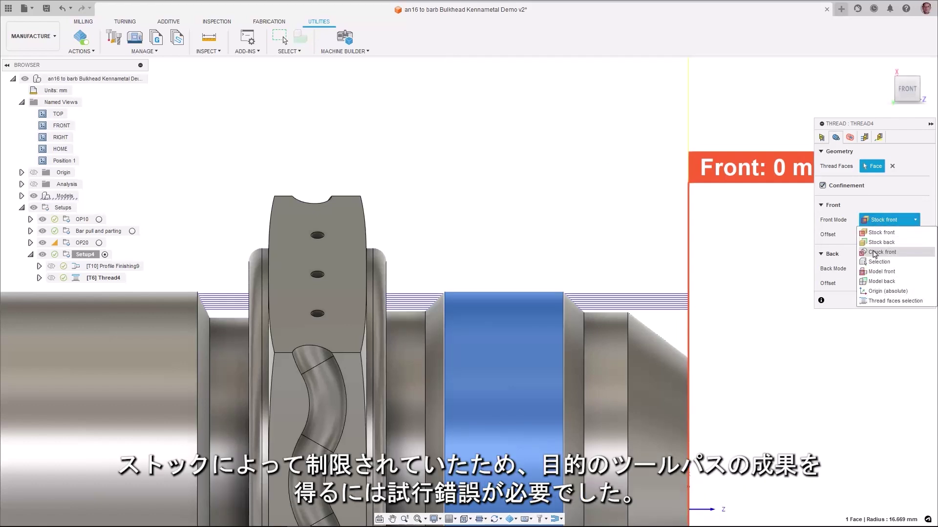
left_click(877, 300)
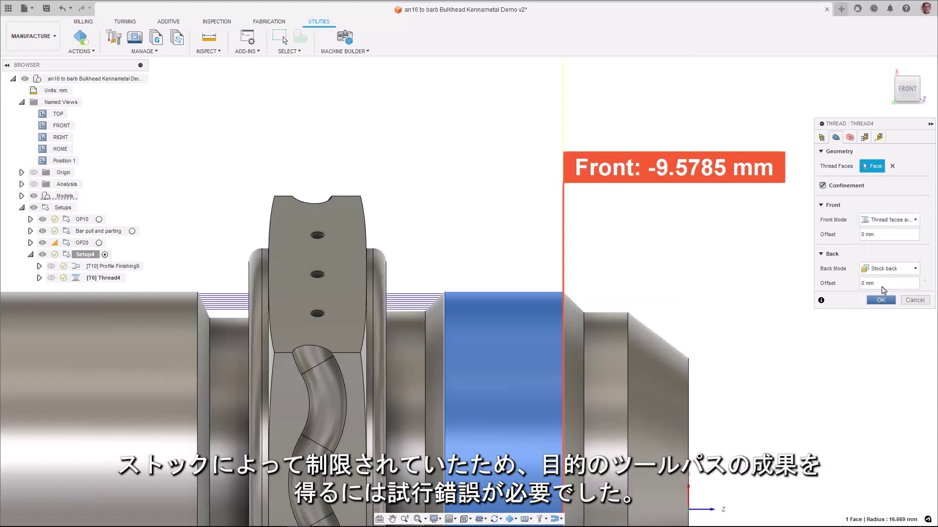
left_click(887, 270)
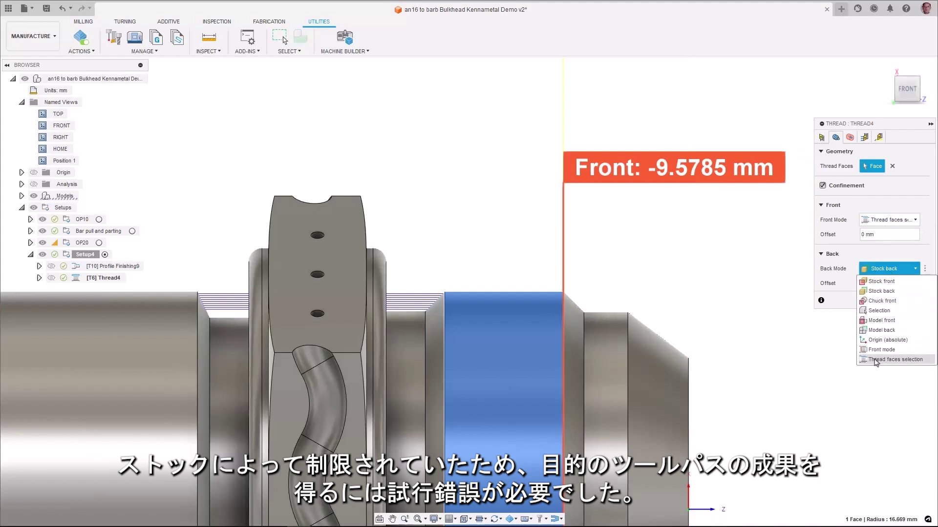
left_click(875, 360)
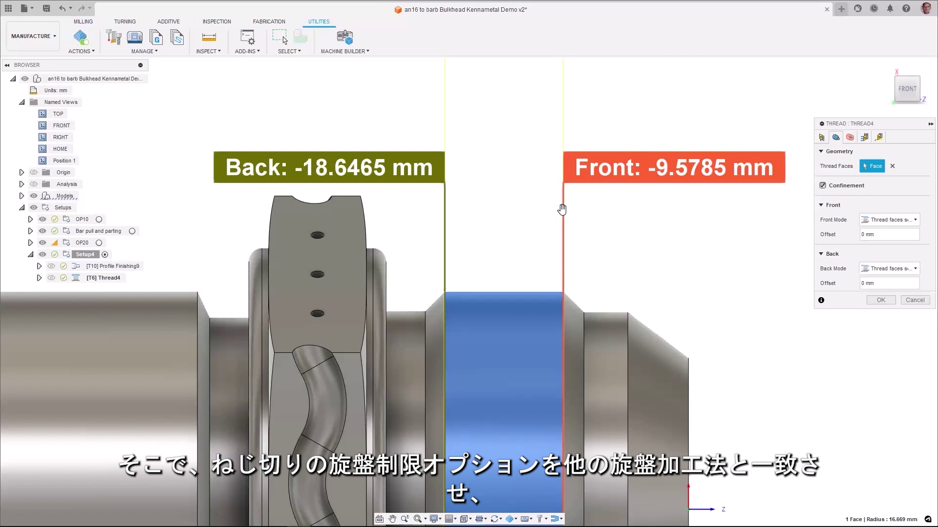
- Offset Thread4's front boundary by 4 mm and back boundary by -2 mm, accept, and preview it
left_click_drag(566, 211, 611, 217)
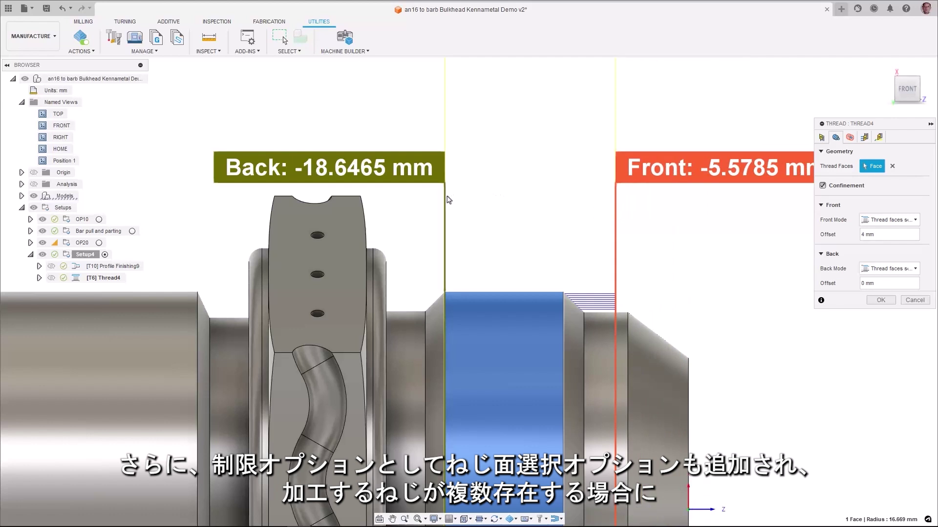
left_click_drag(444, 196, 414, 206)
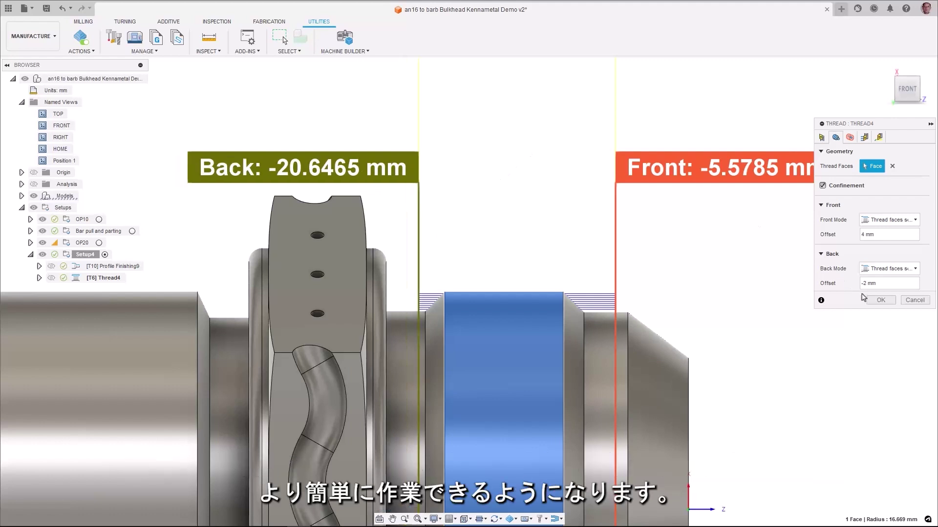
left_click(879, 300)
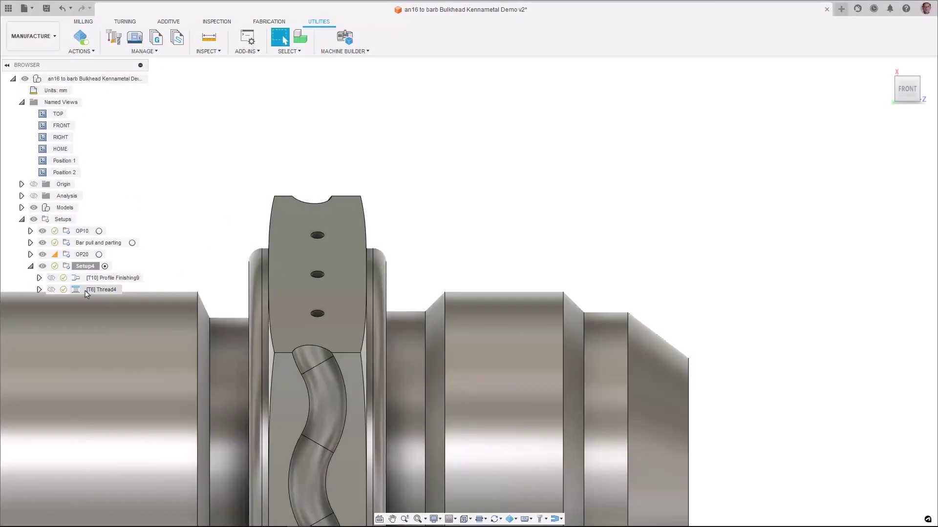
left_click(81, 291)
- Set Thread4's first pass depth of cut to .05, then switch to Turning Profile Face v1
double_click(76, 291)
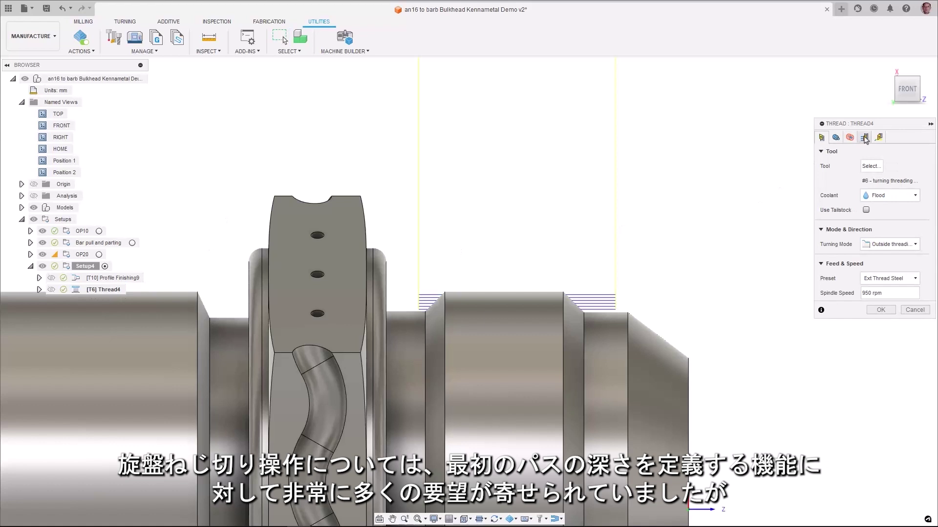
left_click(865, 137)
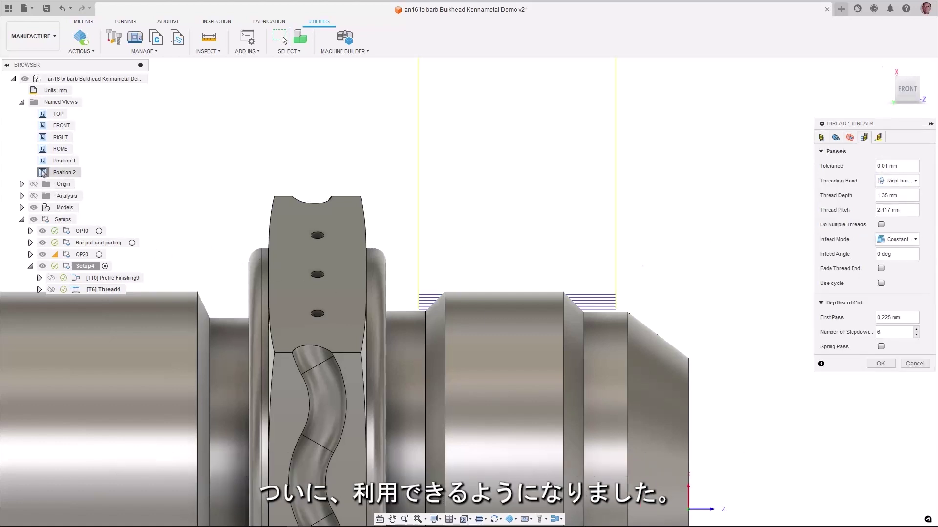
double_click(42, 173)
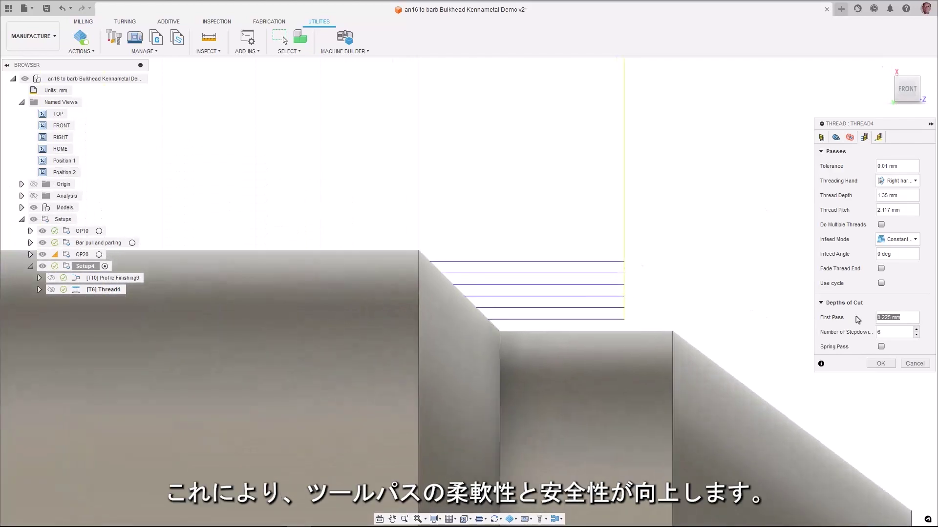
type(".0")
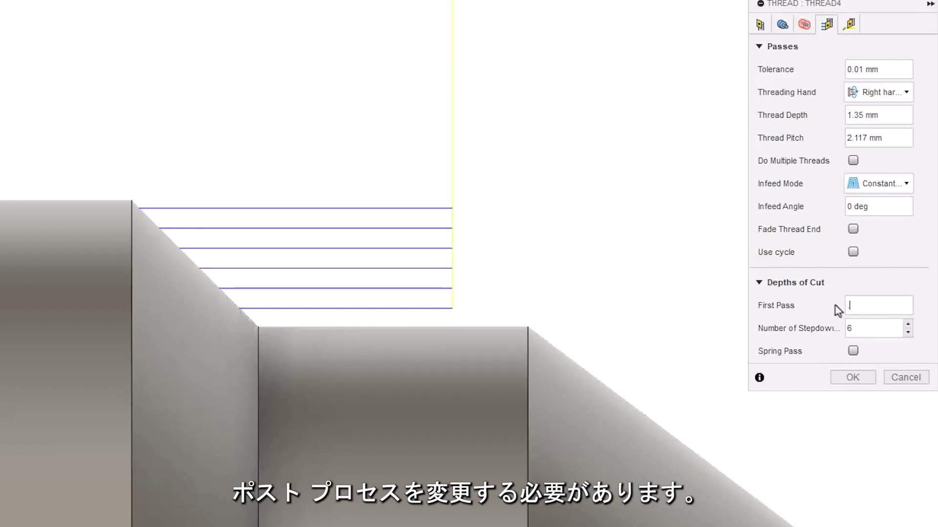
type(".2")
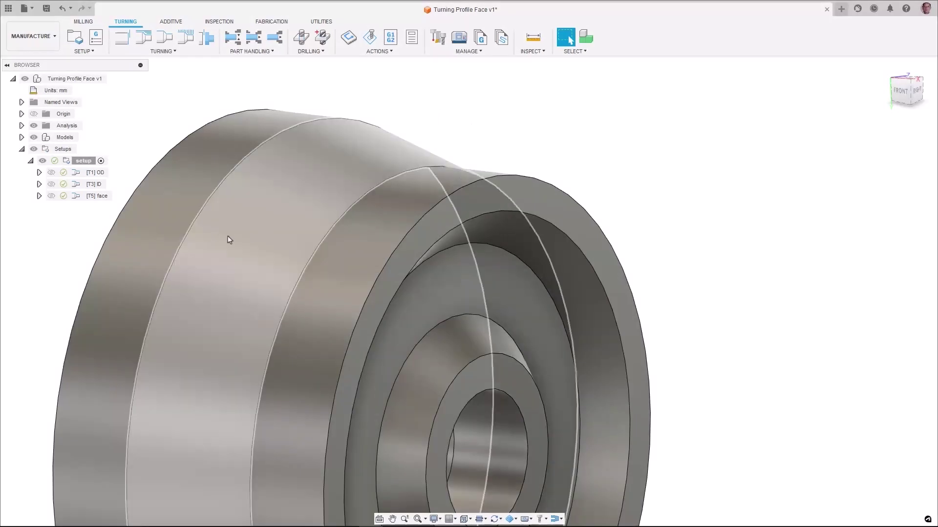
- Preview the [T1] OD, [T3] ID and [T5] face toolpaths on the part in turn
left_click(73, 175)
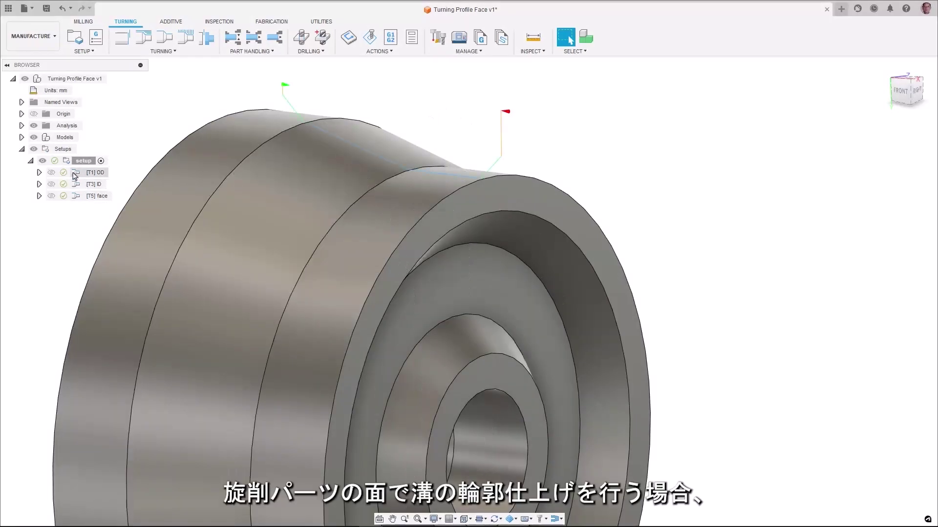
left_click(75, 174)
left_click(74, 185)
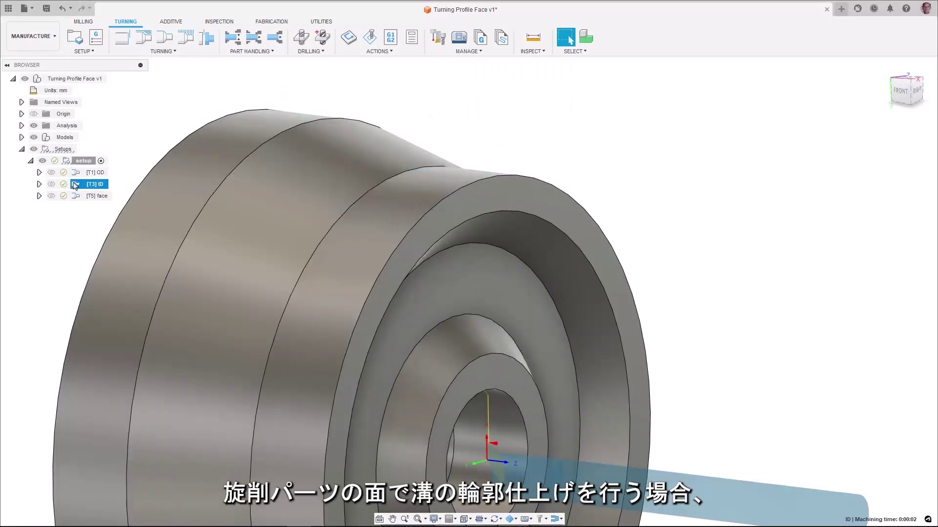
left_click(75, 196)
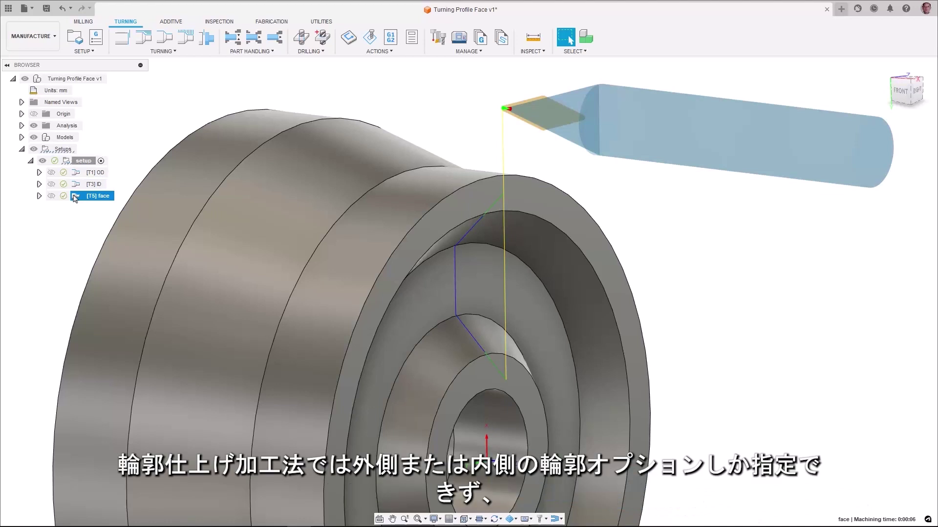
- Confirm the [T5] face operation's Turning Mode stays on Face profiling and accept it
double_click(75, 197)
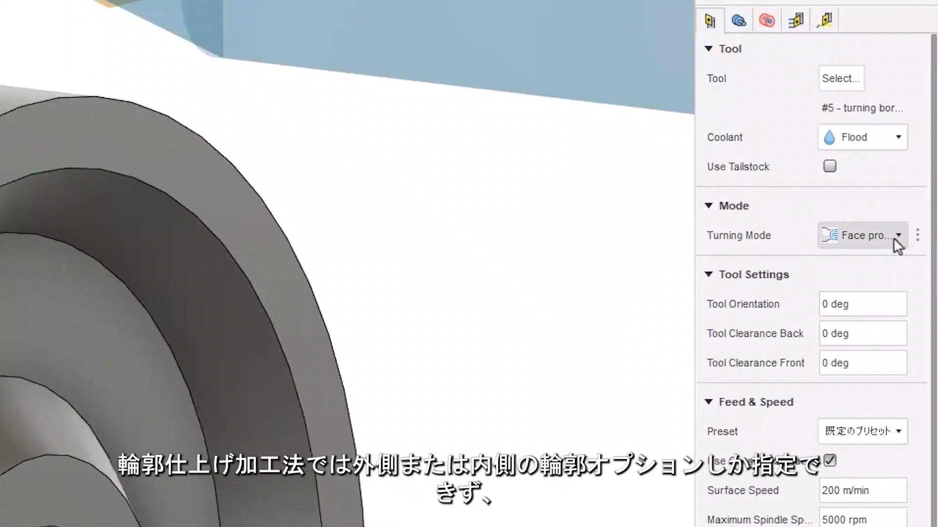
left_click(896, 235)
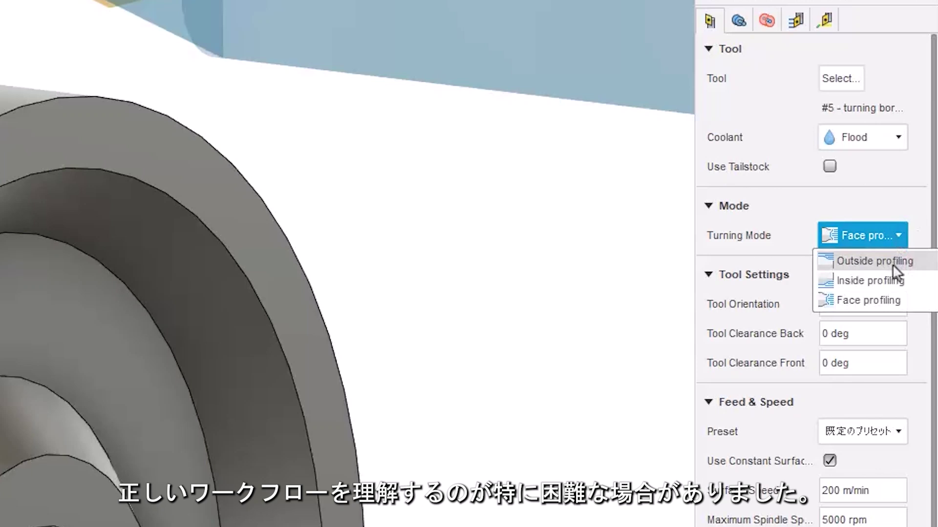
left_click(885, 301)
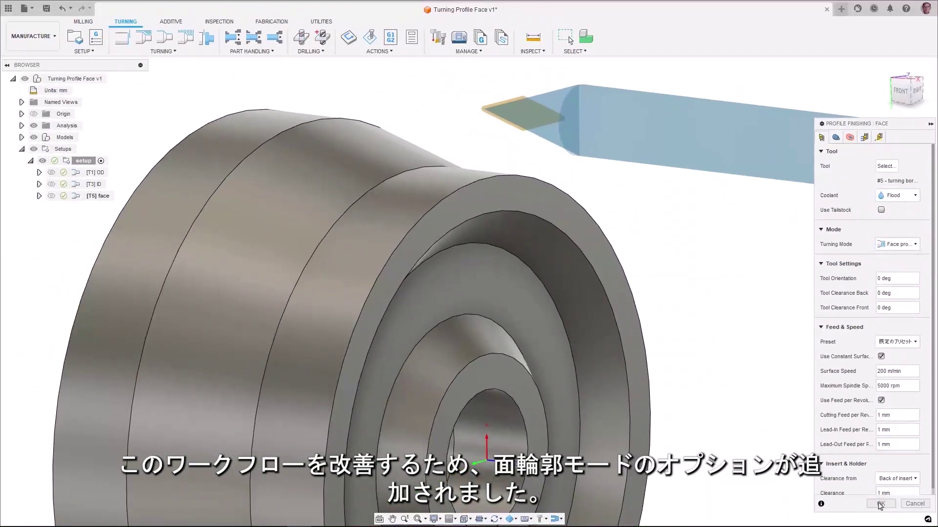
left_click(878, 516)
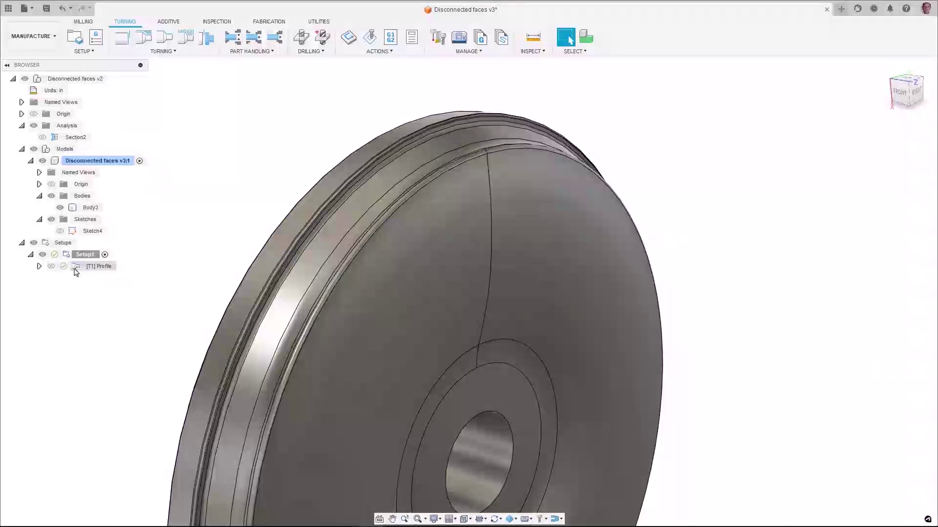
- Inspect [T1] Profile's Open Chain 1 across the disconnected faces in section view, accept, and simulate it
double_click(76, 268)
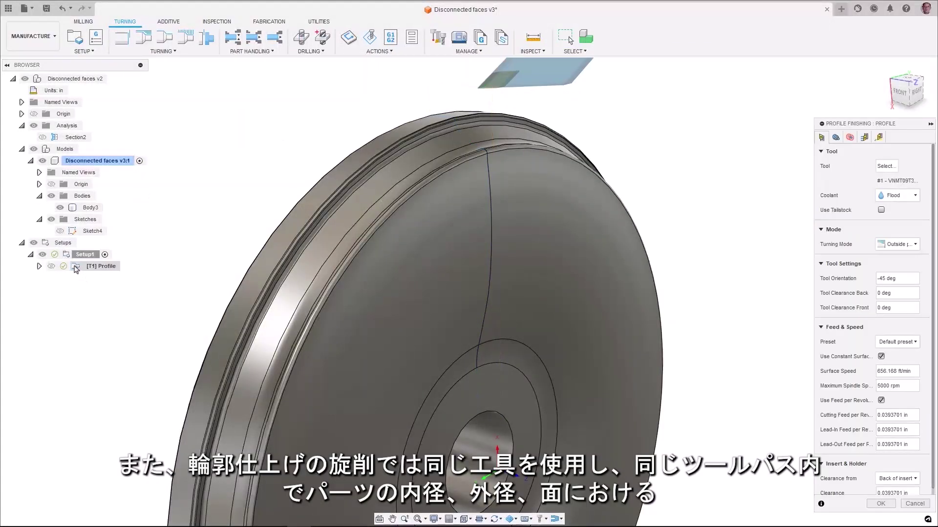
left_click(835, 137)
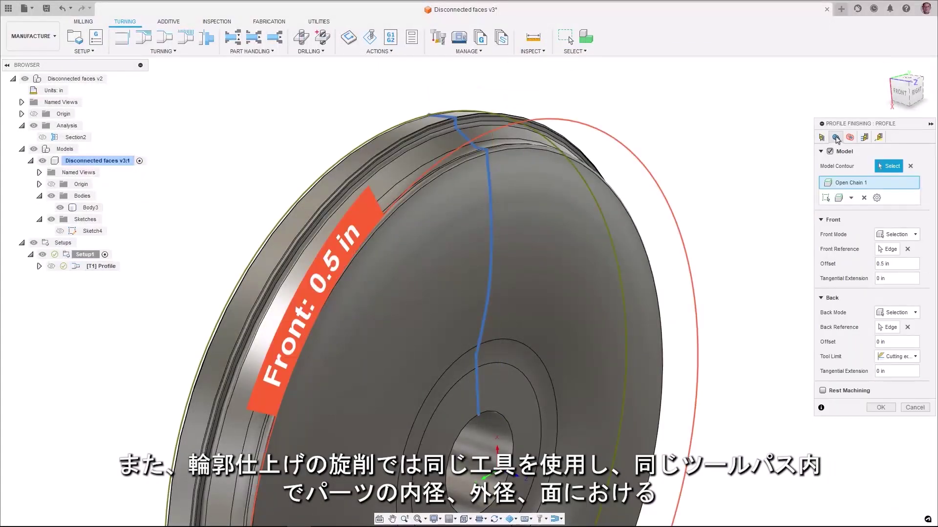
left_click(42, 138)
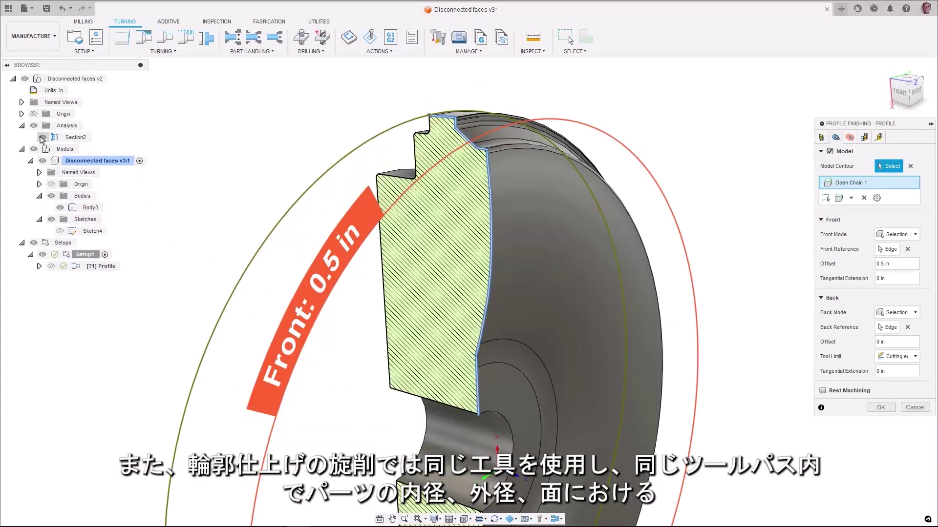
left_click(832, 185)
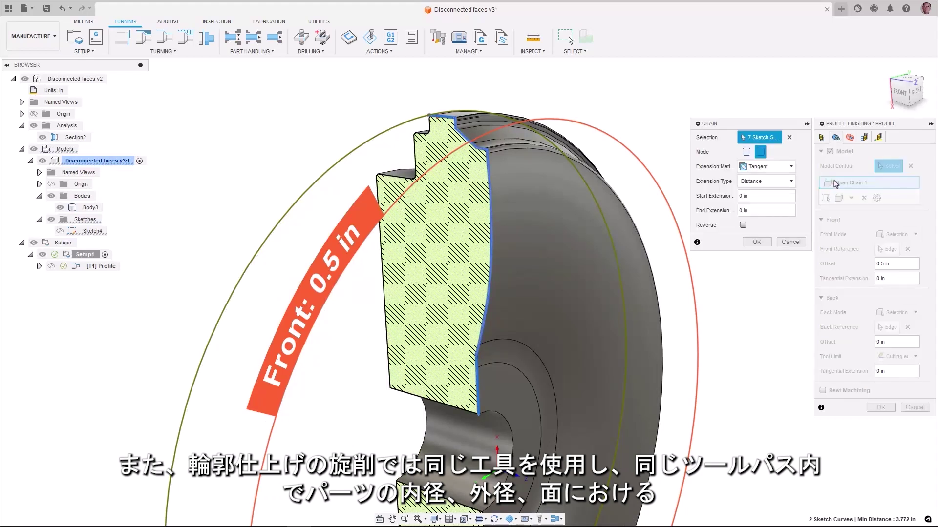
left_click(791, 243)
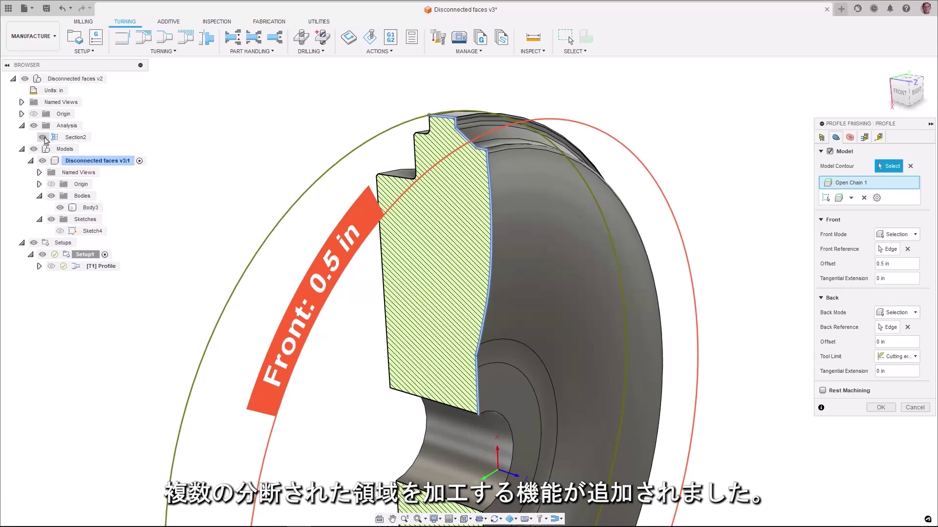
left_click(44, 138)
left_click(881, 408)
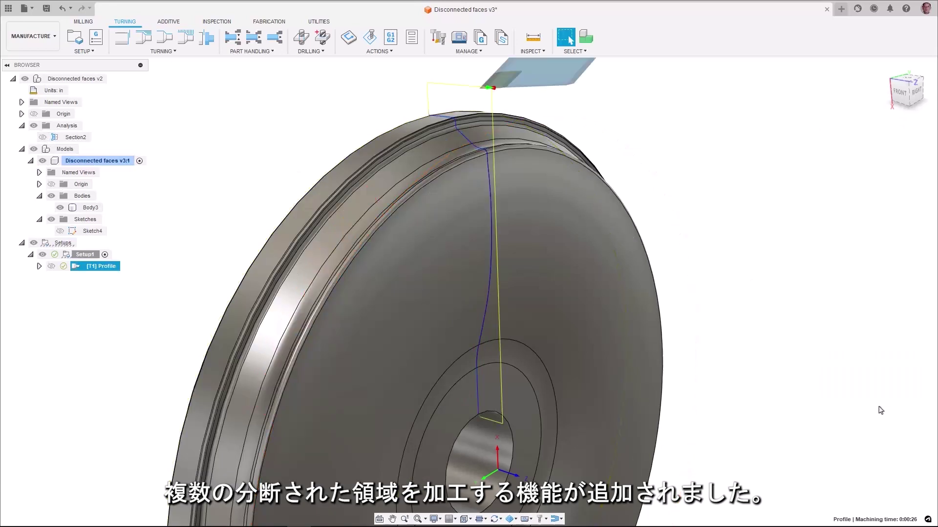
key("alt+s")
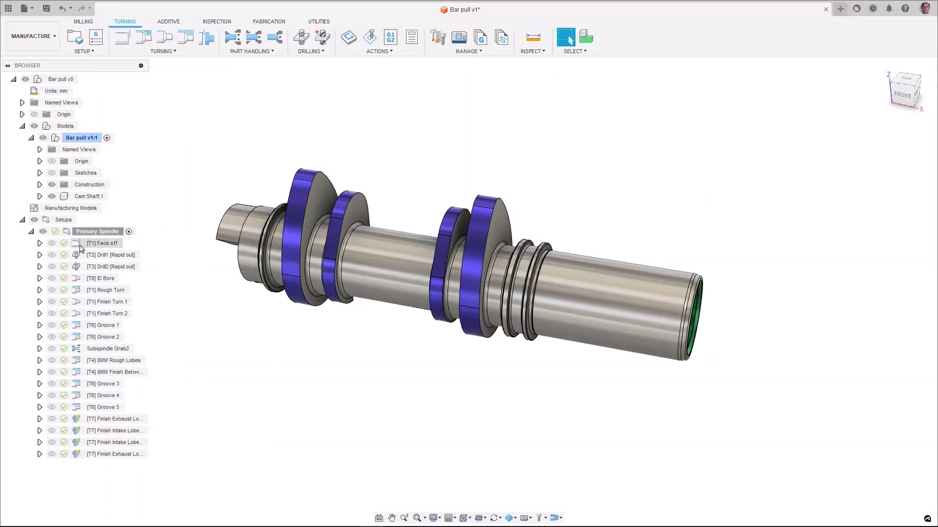
left_click(77, 245)
left_click(77, 255)
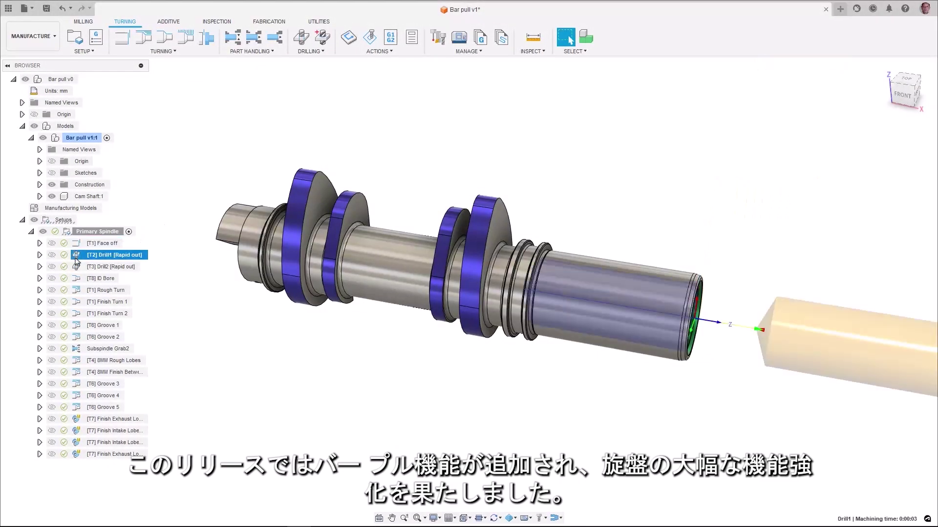
left_click(77, 266)
left_click(76, 278)
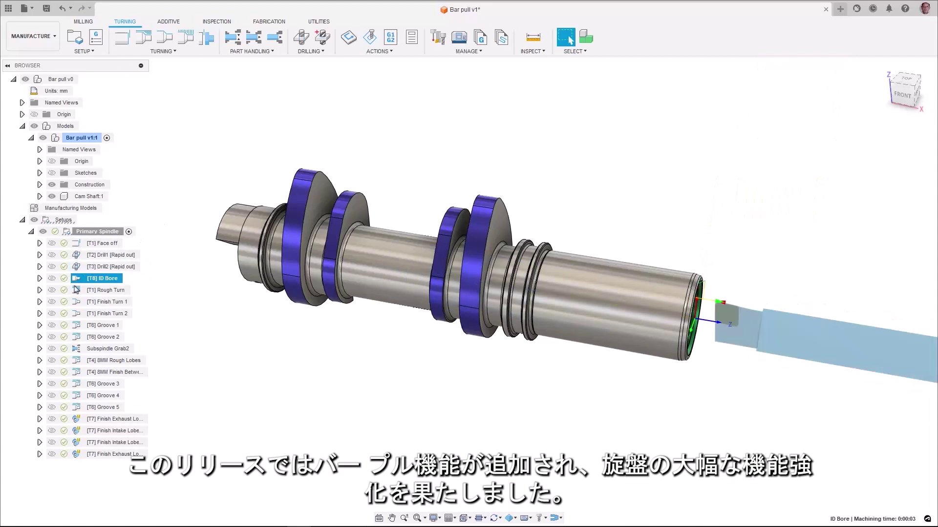
left_click(76, 291)
left_click(75, 303)
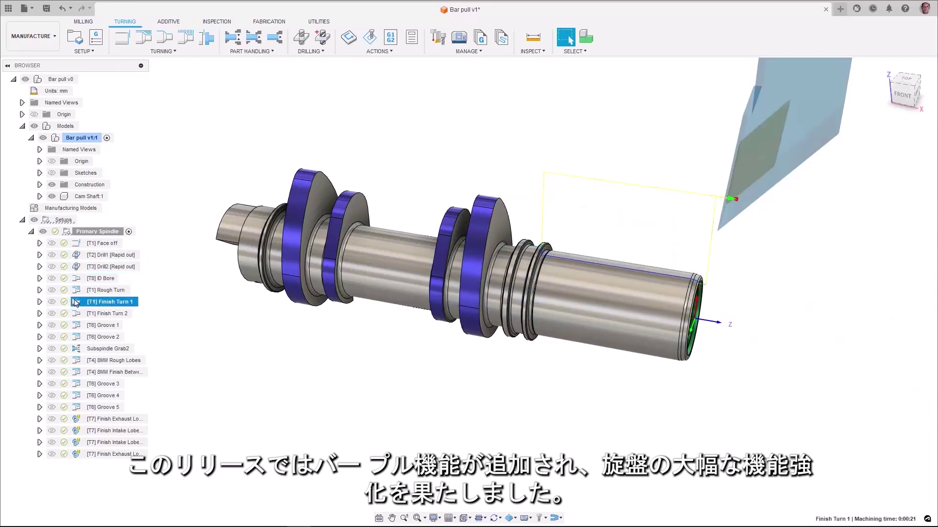
left_click(75, 314)
left_click(76, 325)
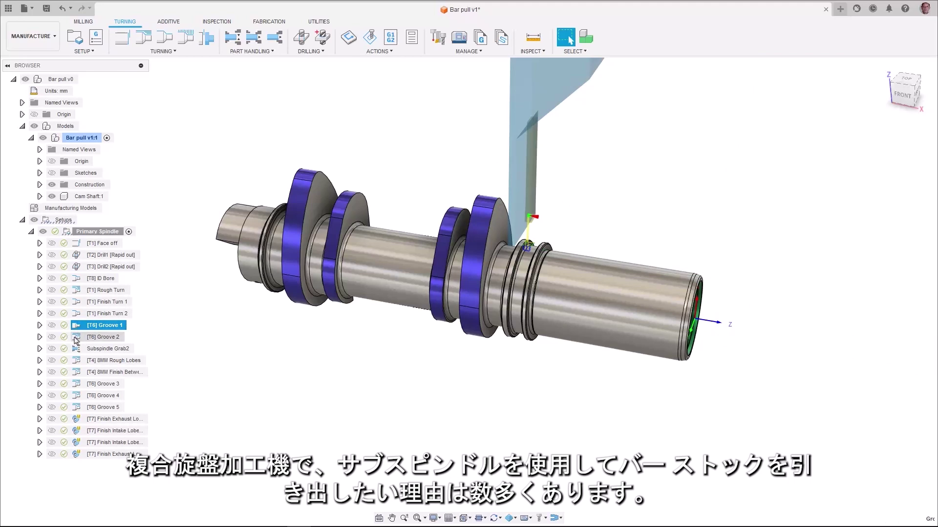
left_click(75, 338)
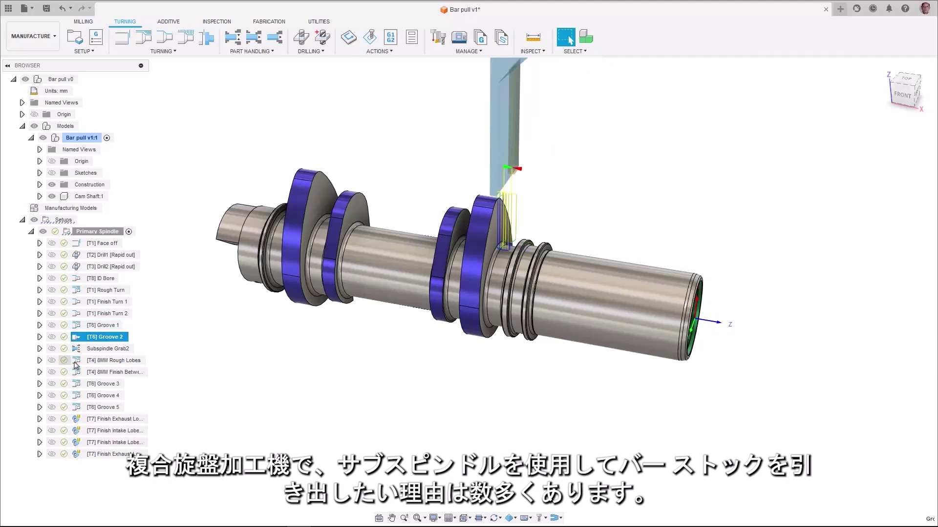
left_click(75, 361)
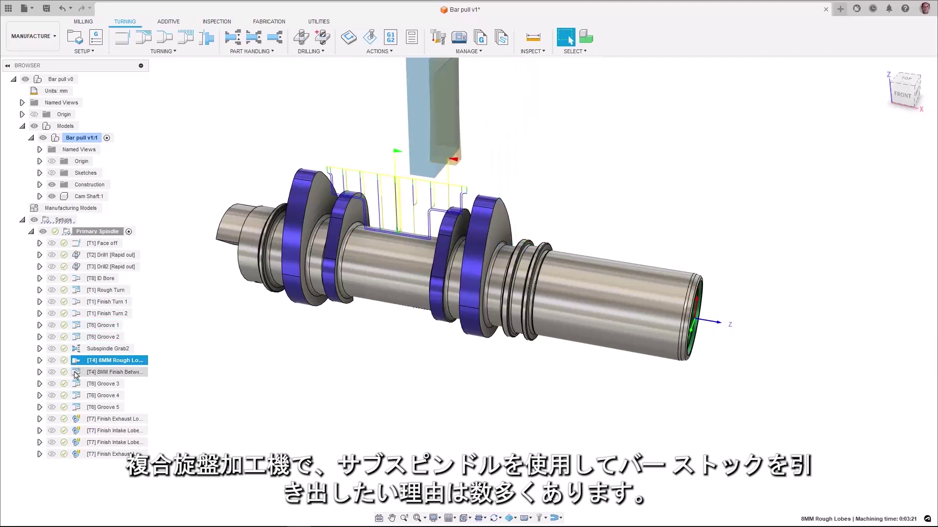
left_click(76, 373)
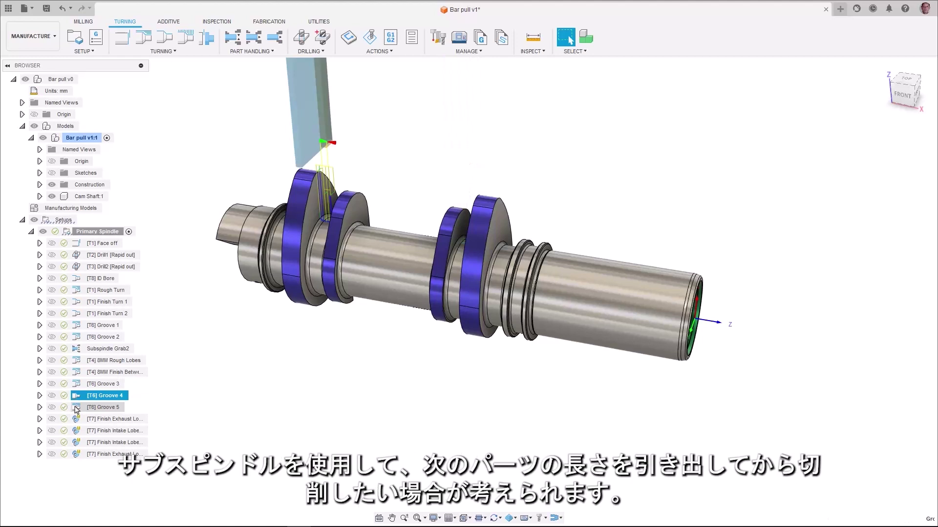
left_click(76, 408)
left_click(77, 419)
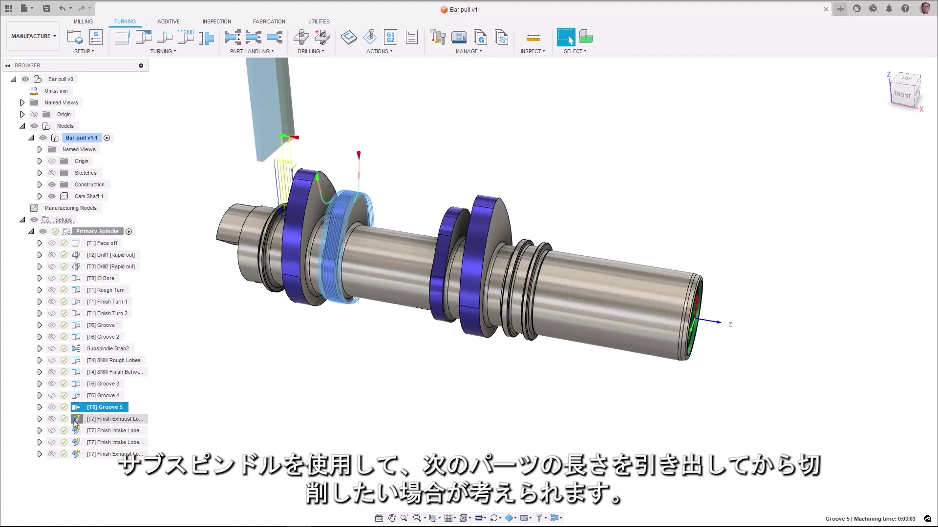
left_click(77, 431)
left_click(77, 442)
left_click(77, 454)
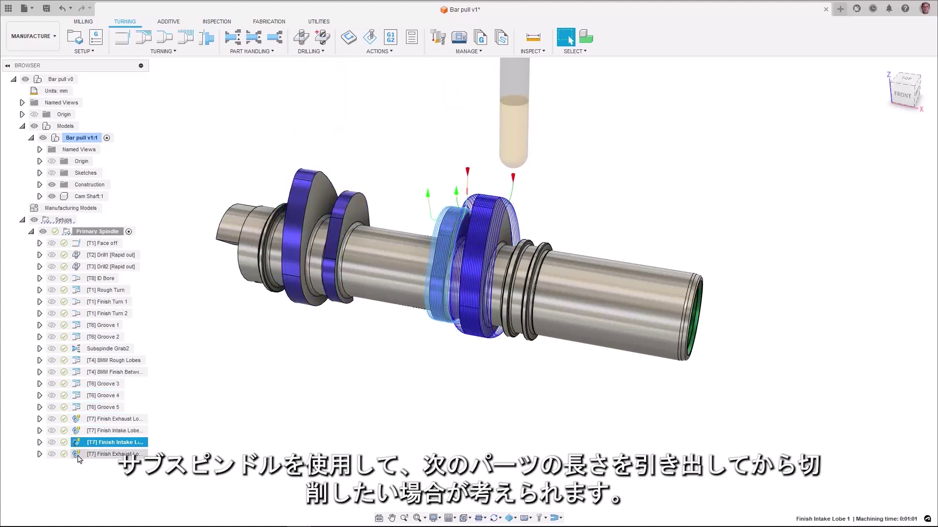
left_click(306, 381)
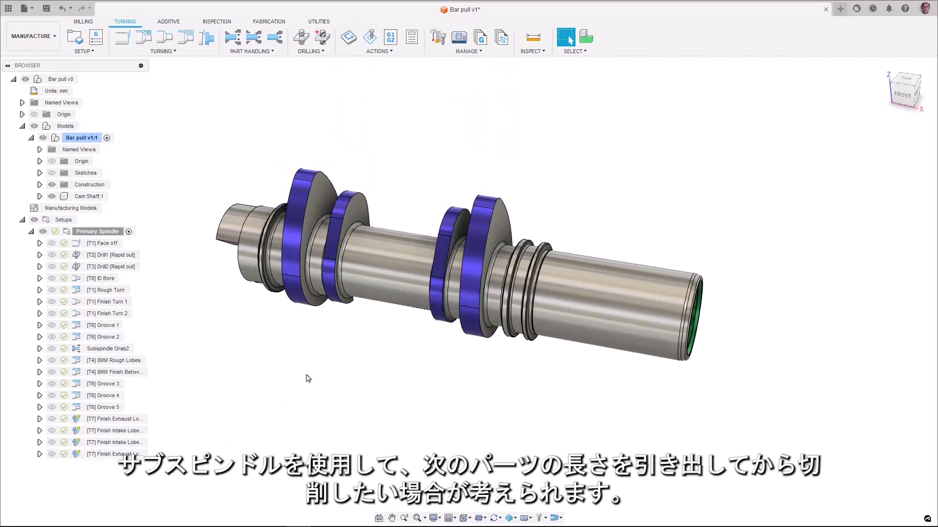
- Add a Bar Pull with compensating toolpaths pull mode and a 100 mm pull distance
left_click(251, 52)
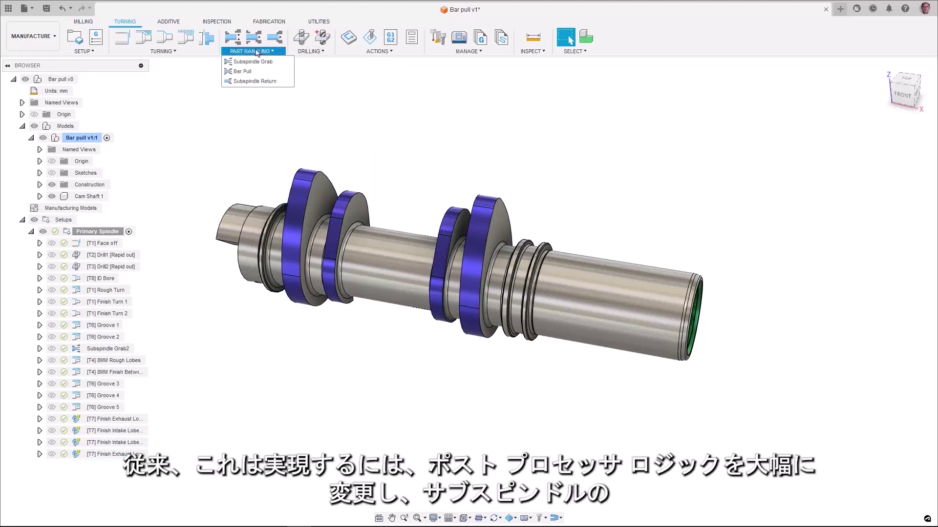
left_click(240, 73)
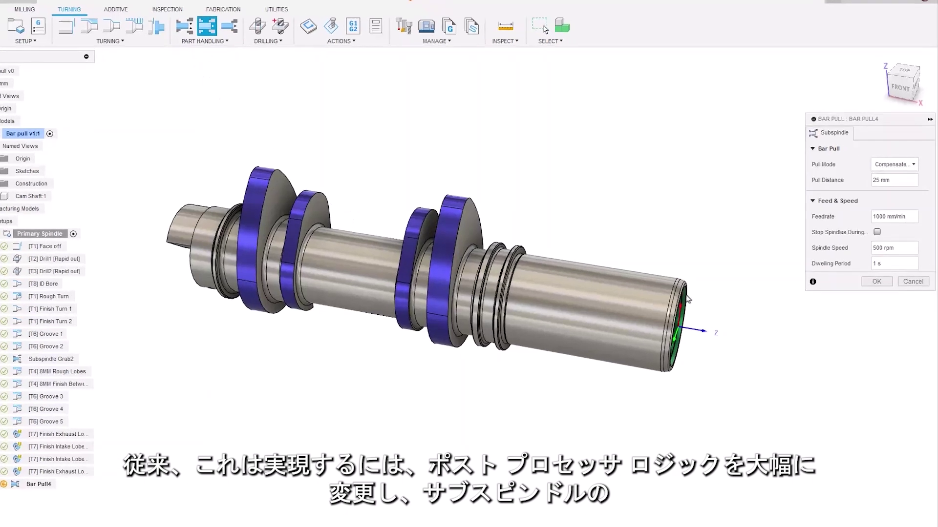
left_click(915, 168)
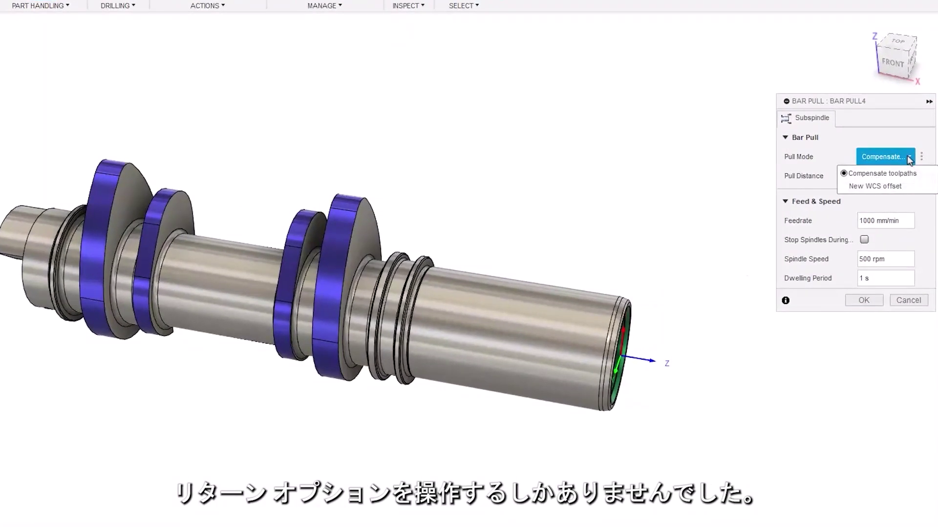
left_click(877, 138)
left_click_drag(879, 177, 846, 183)
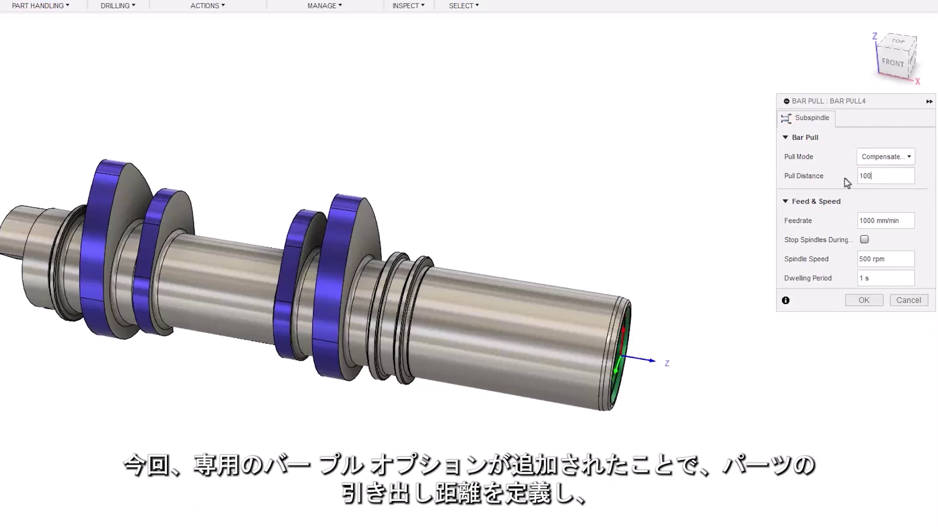
left_click(864, 300)
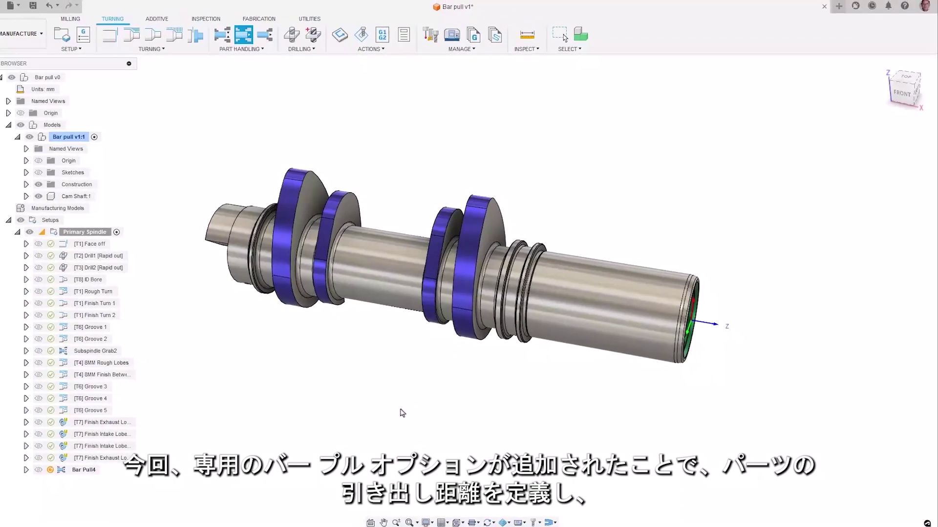
- Move Bar Pull4 to right after Subspindle Grab2 and simulate the camshaft machining
left_click(61, 470)
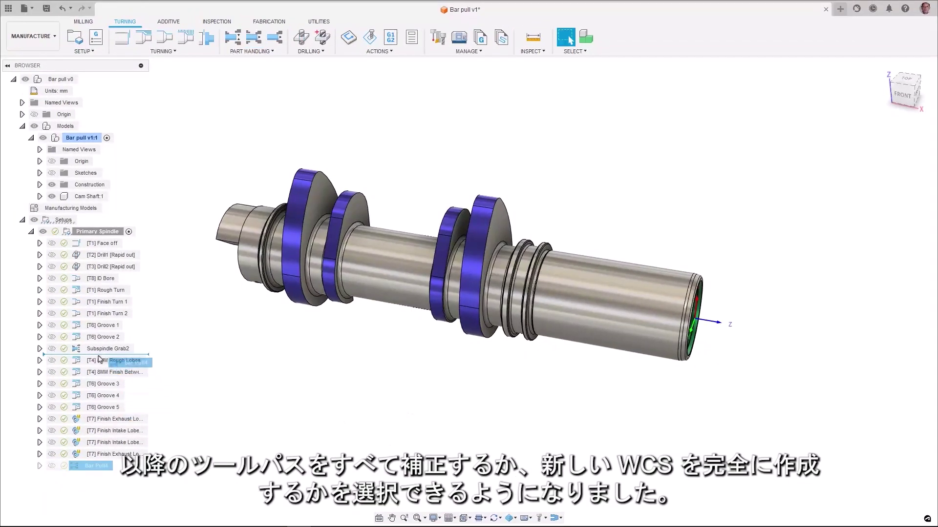
key("Escape")
left_click_drag(96, 357, 95, 357)
key("alt+s")
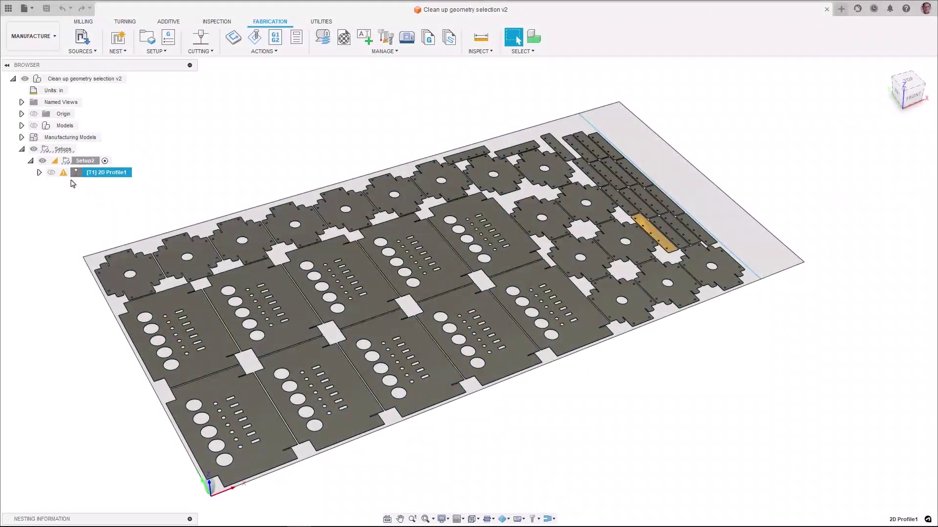
- Delete all empty contour selections from 2D Profile1 and begin a new Face Contours selection
right_click(74, 174)
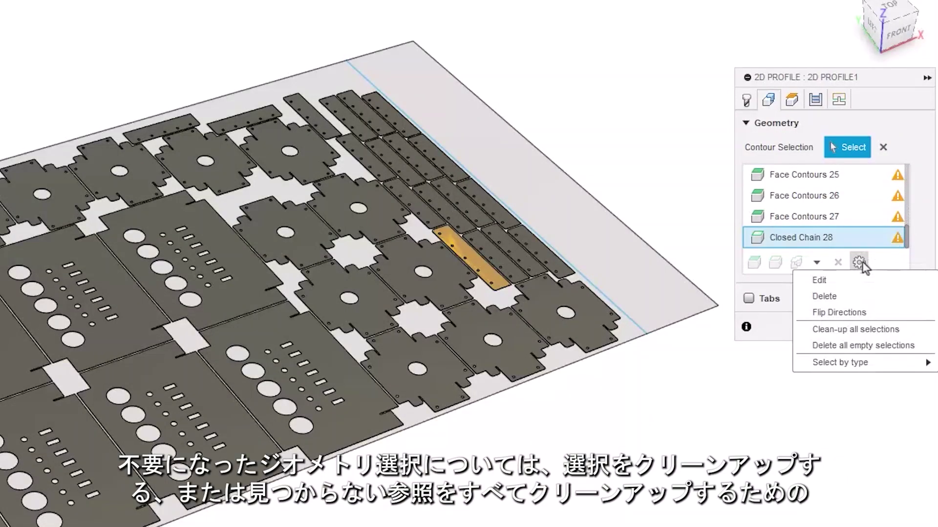
left_click(922, 345)
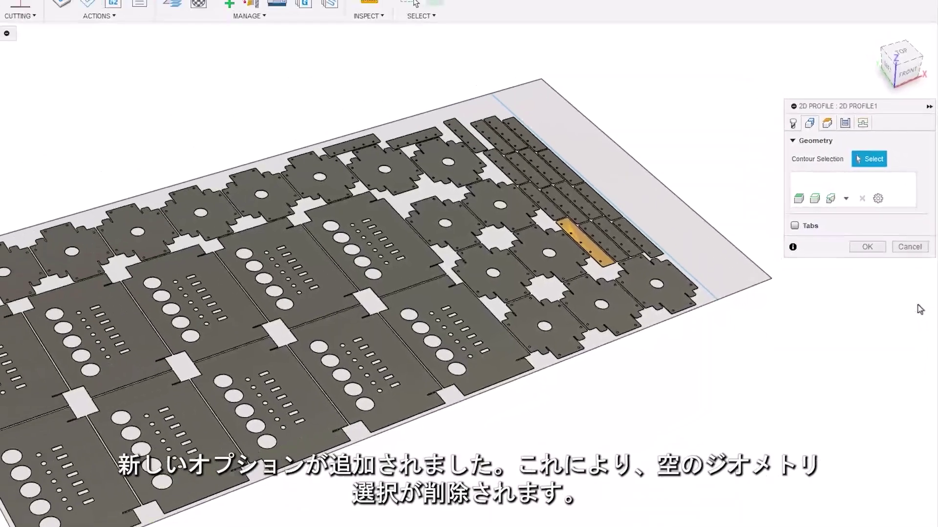
left_click(798, 198)
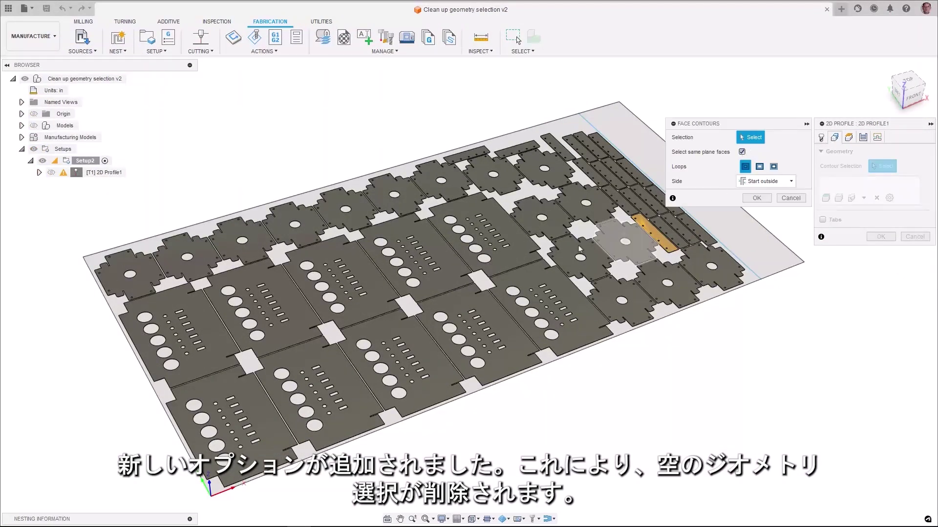
- Pick one part face to capture all same-plane faces as 2D Profile1 contours and generate its toolpath
left_click(522, 250)
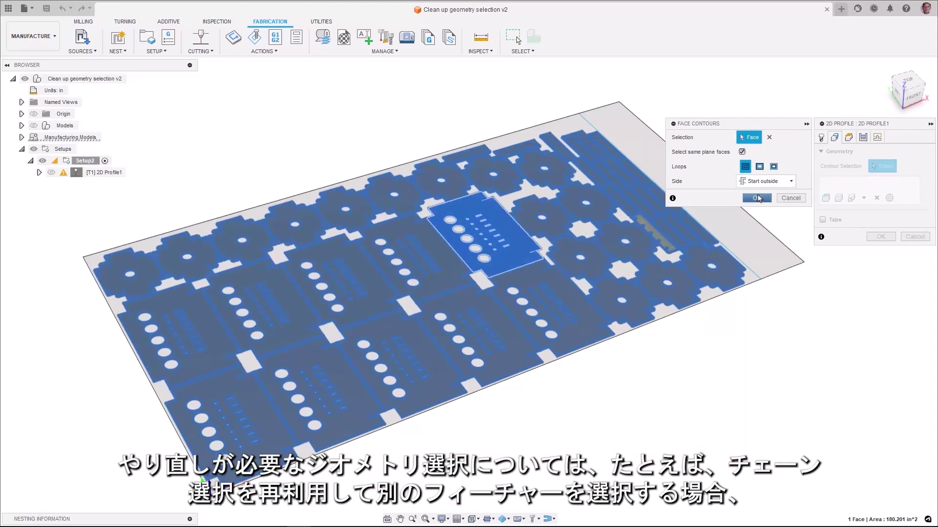
left_click(756, 198)
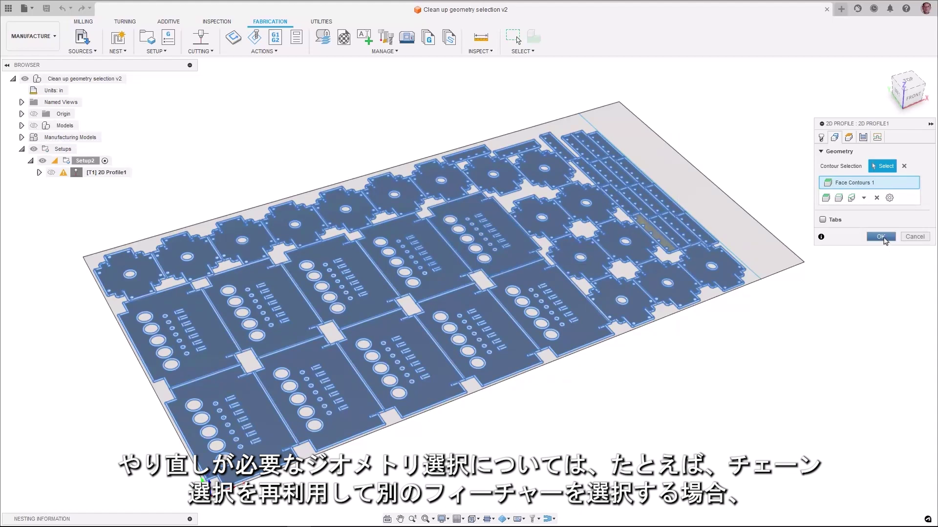
left_click(880, 237)
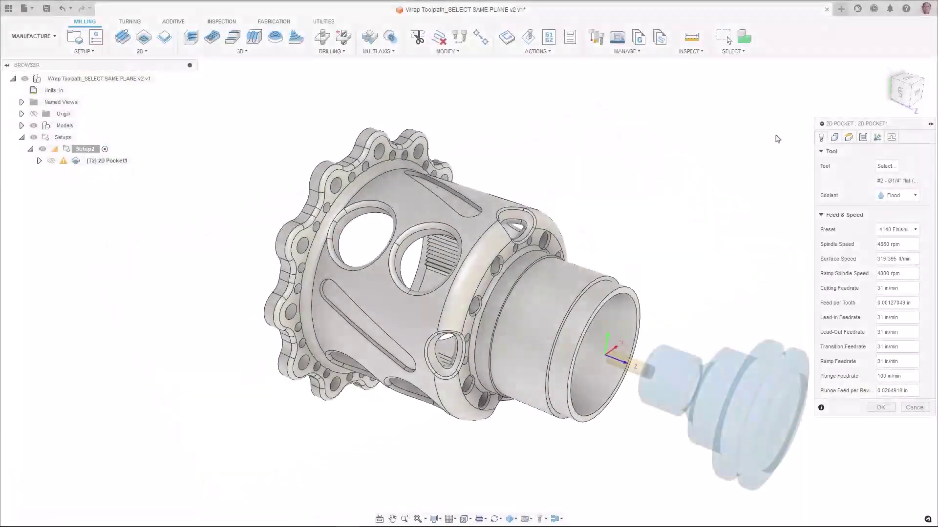
- Switch 2D Pocket1's machining type to wrap machining
left_click(878, 138)
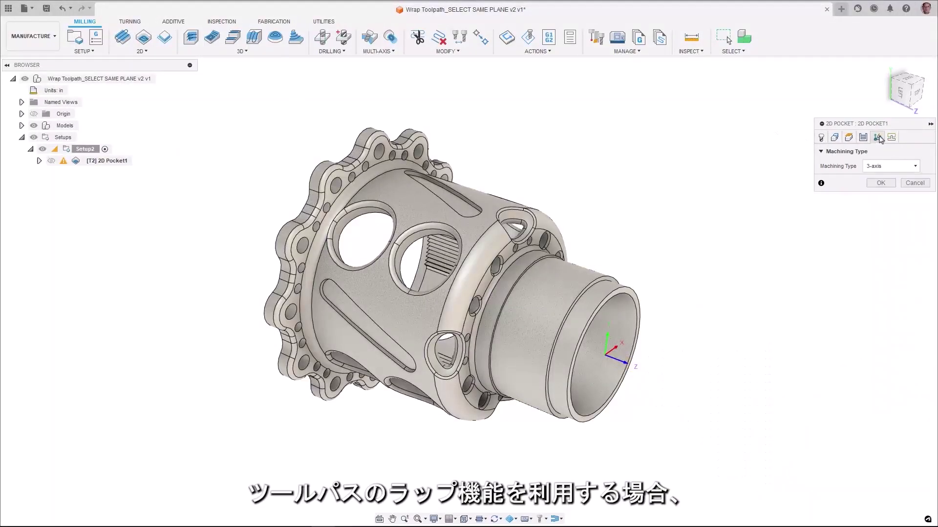
left_click(896, 166)
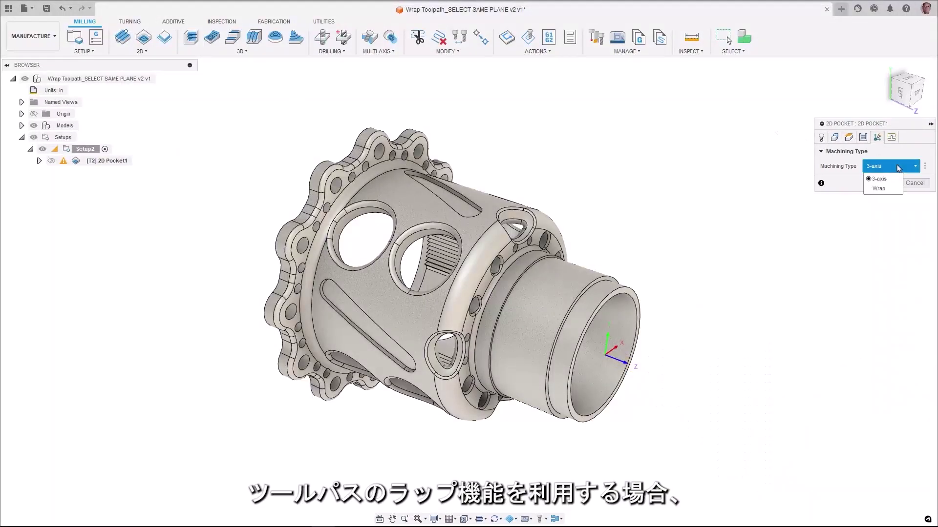
left_click(879, 189)
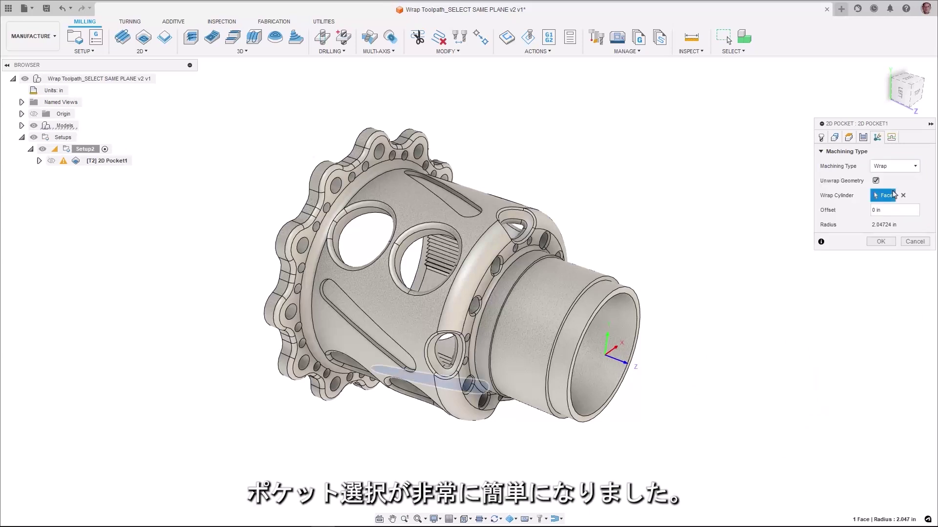
- Select the same-plane slot faces as Face Contours 1 starting inside, and generate the pocket toolpath
left_click(834, 138)
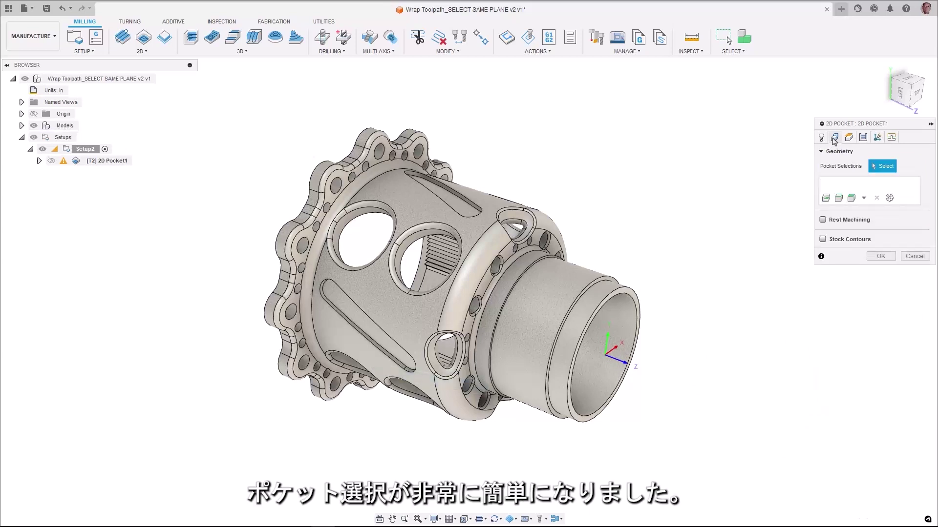
left_click(851, 198)
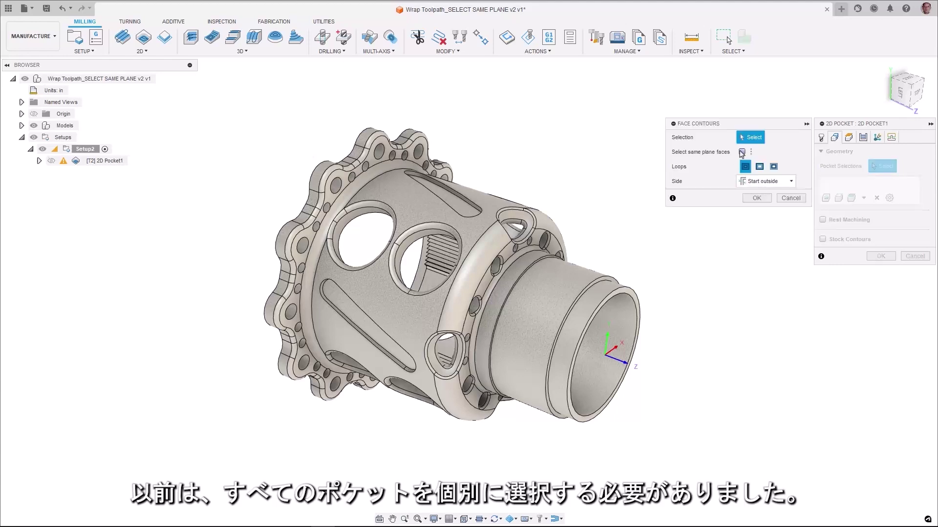
left_click(765, 181)
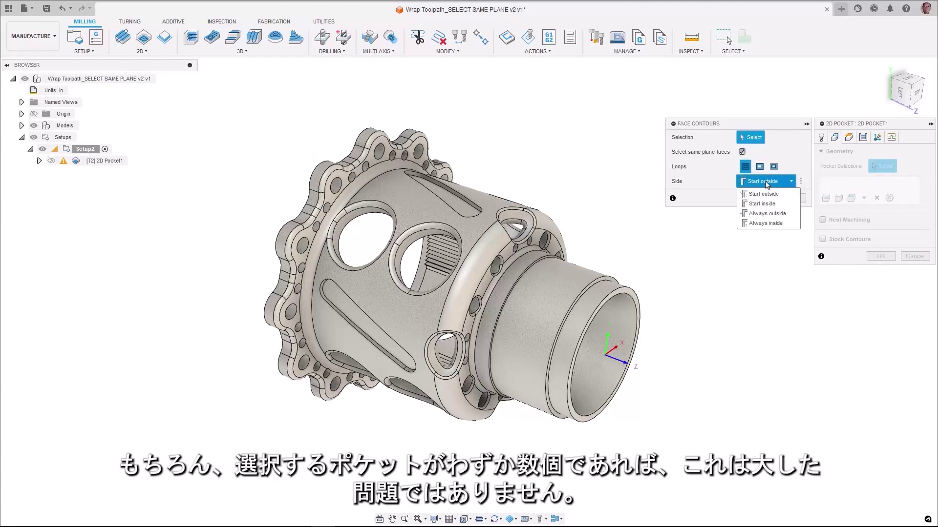
left_click(761, 204)
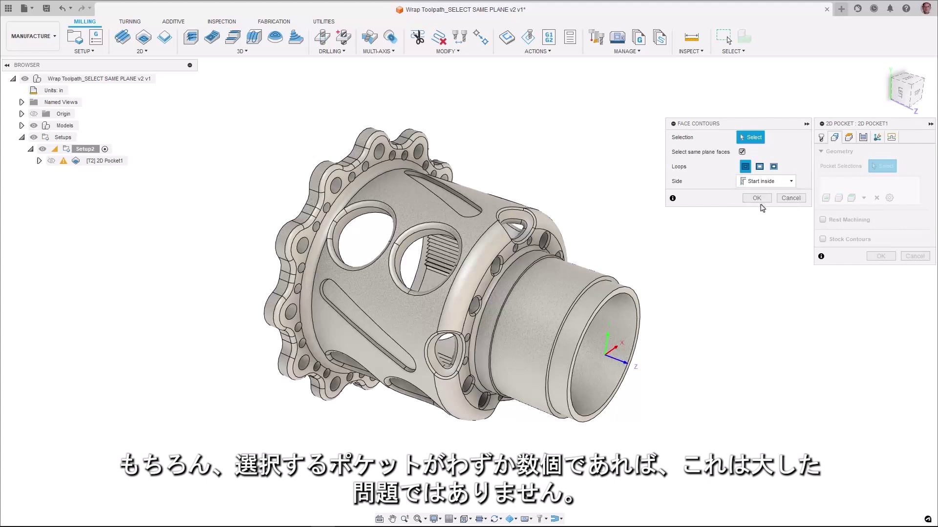
left_click(464, 211)
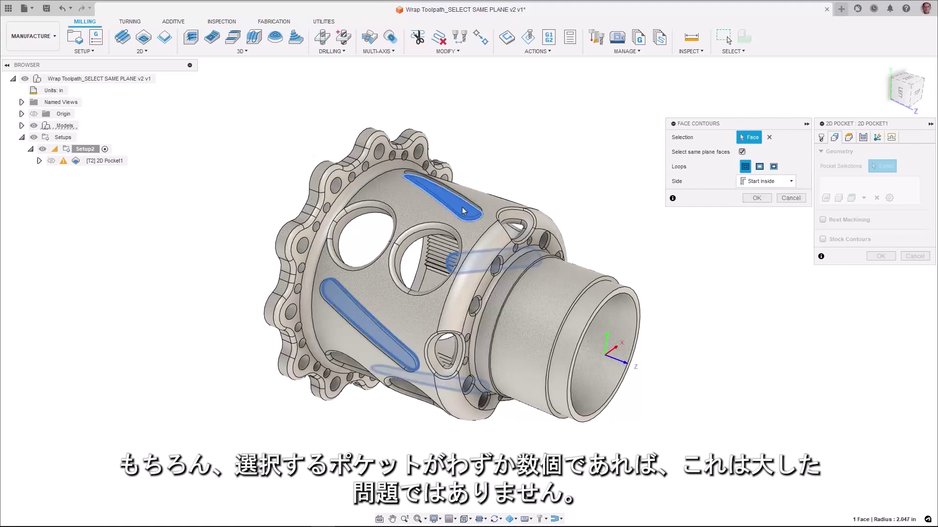
middle_click_drag(541, 180, 234, 380, "shift")
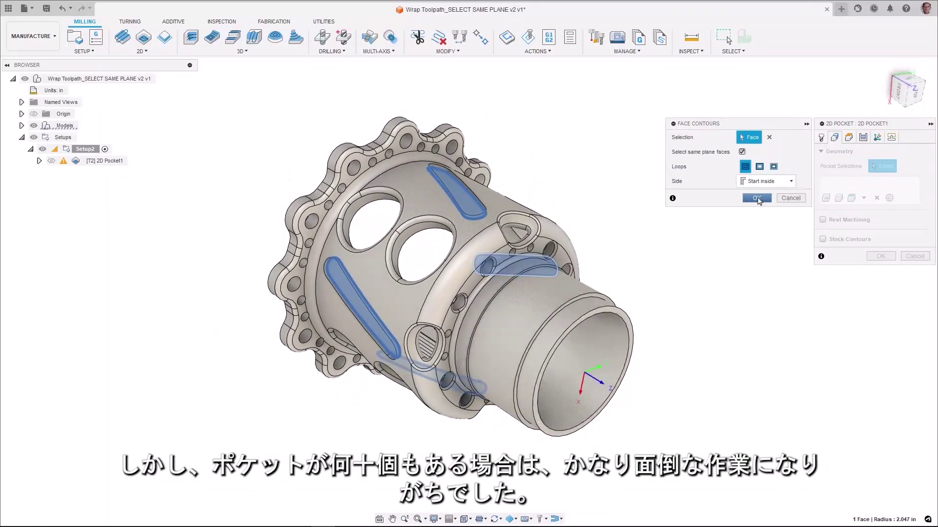
left_click(756, 198)
left_click(872, 256)
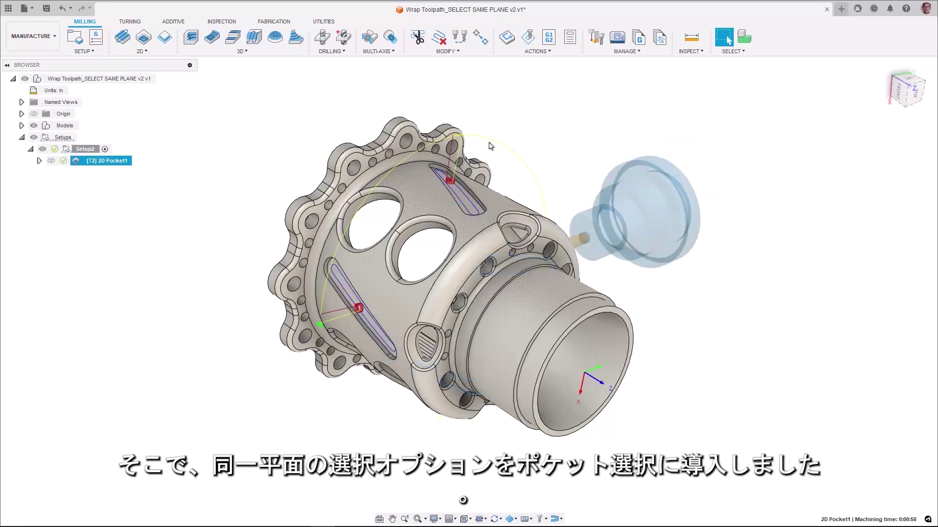
- Orbit the part to inspect the 2D Pocket1 toolpath across all the slots
middle_click_drag(525, 132, 606, 249, "shift")
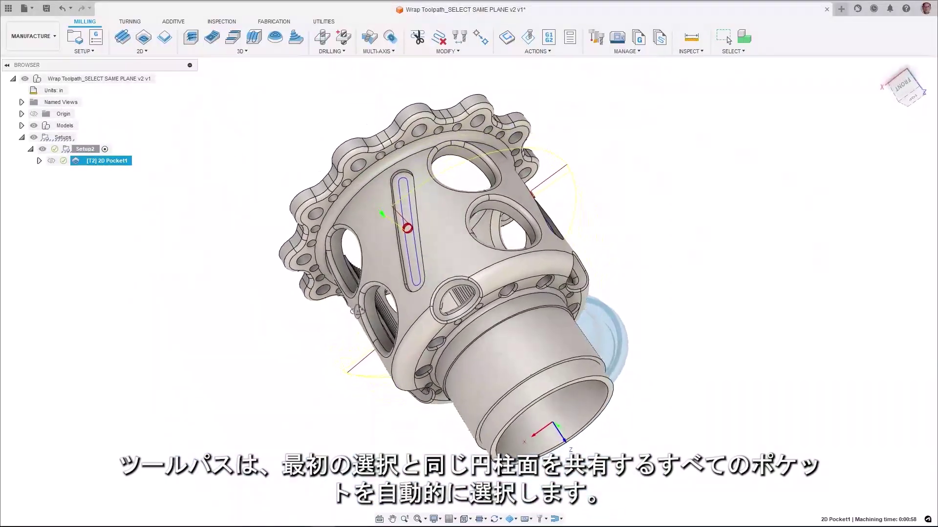
middle_click_drag(342, 293, 264, 432, "shift")
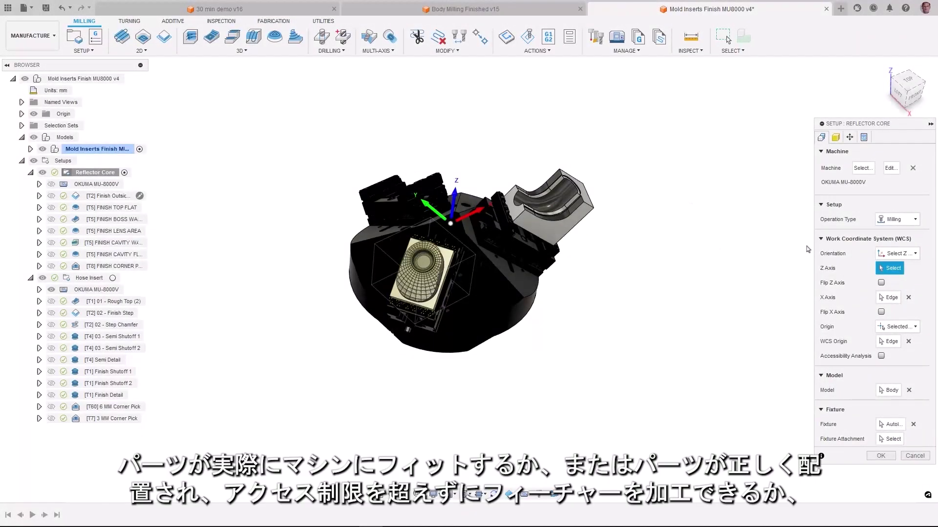
- Open the Reflector Core machine preview and test-jog the Y, Z, X and A sliders, resetting each to zero
left_click(850, 137)
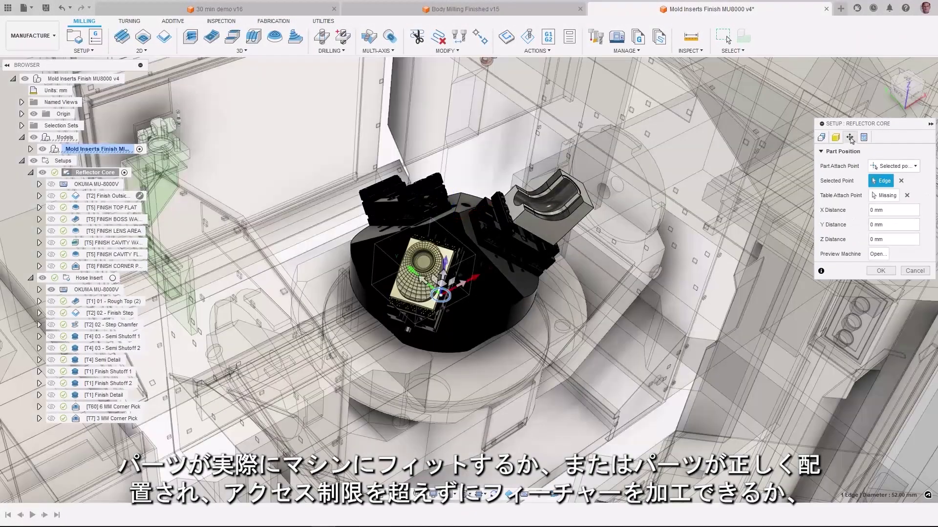
left_click(878, 254)
middle_click_drag(582, 337, 455, 211, "shift")
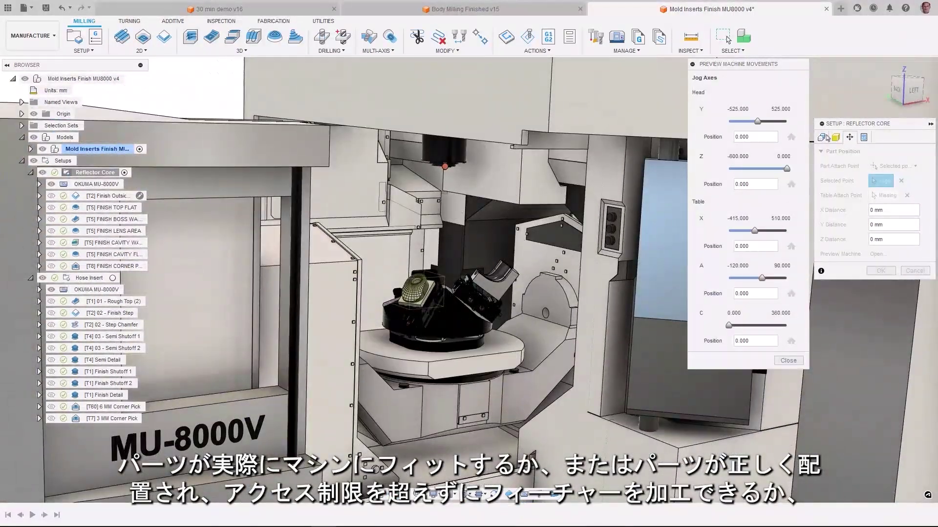
mouse_move(758, 121)
left_mouse_down()
mouse_move(780, 123)
mouse_move(750, 126)
left_mouse_up()
left_click(790, 139)
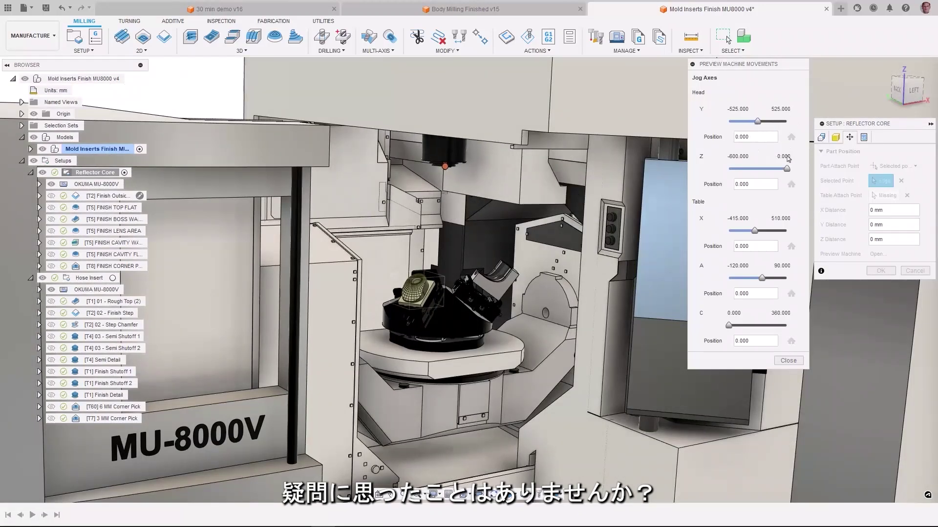
mouse_move(786, 170)
left_mouse_down()
mouse_move(727, 170)
mouse_move(786, 169)
left_mouse_up()
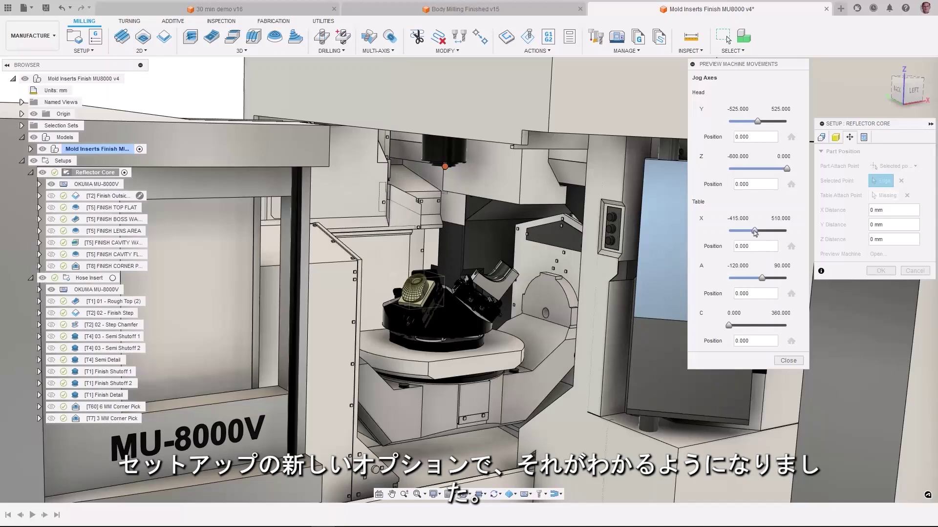
left_click_drag(755, 231, 781, 233)
left_click(791, 246)
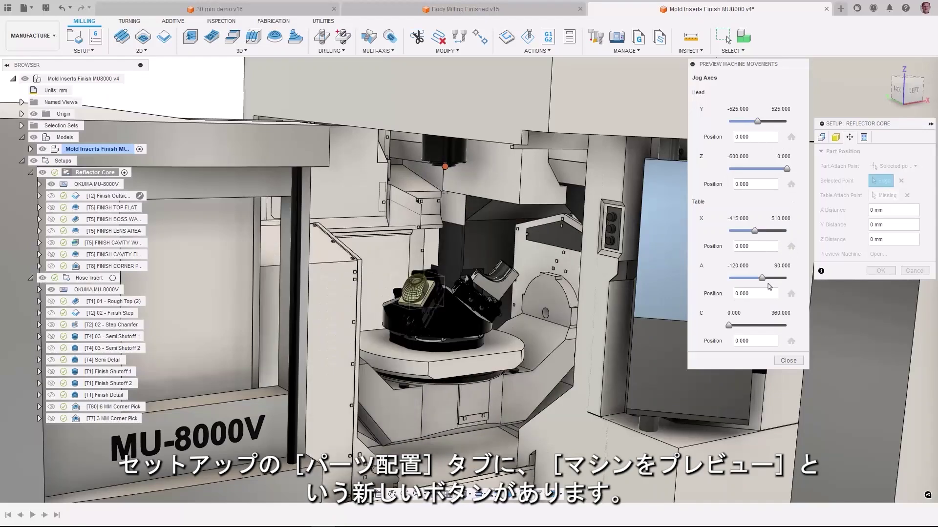
mouse_move(761, 278)
left_mouse_down()
mouse_move(711, 283)
mouse_move(765, 280)
left_mouse_up()
left_click(791, 294)
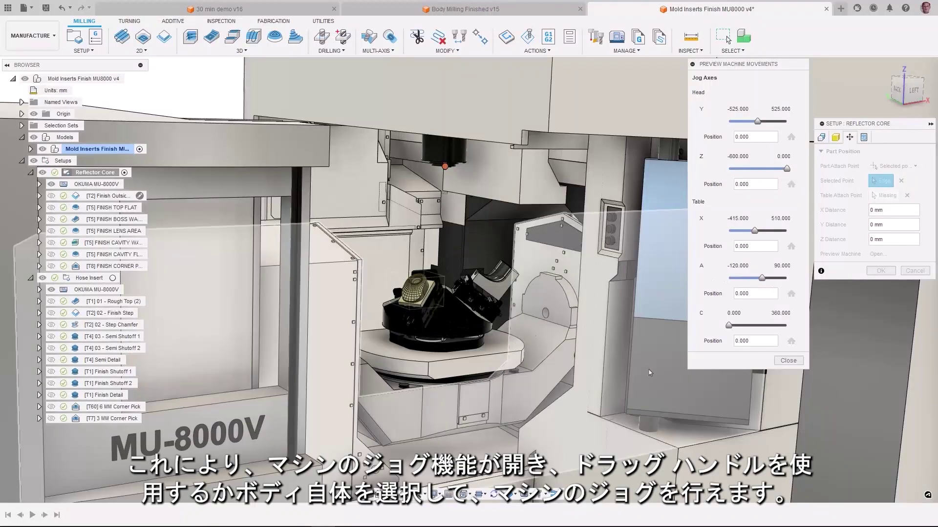
- Drag the machine handles to position the axes at A -60, C 55, Z -600 and Y -525
left_click(543, 361)
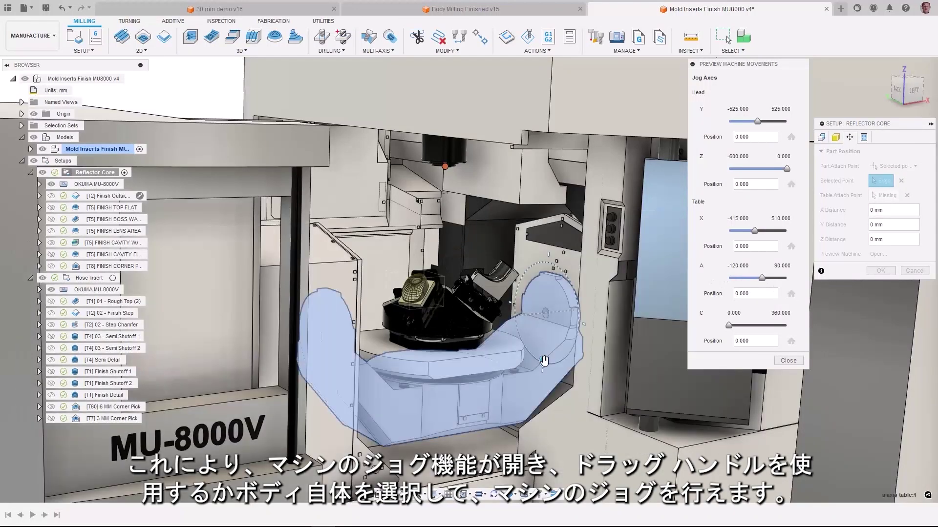
left_click_drag(535, 347, 517, 329)
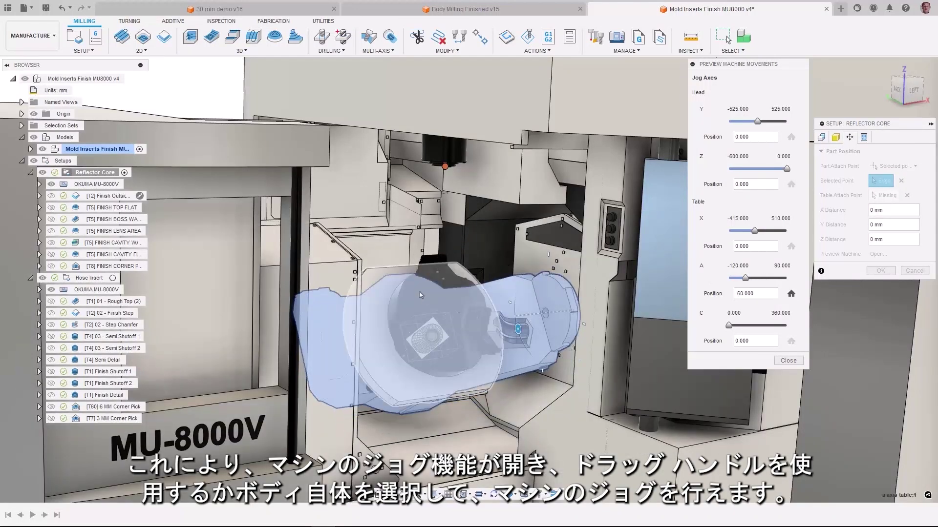
left_click(399, 277)
left_click_drag(416, 282, 478, 275)
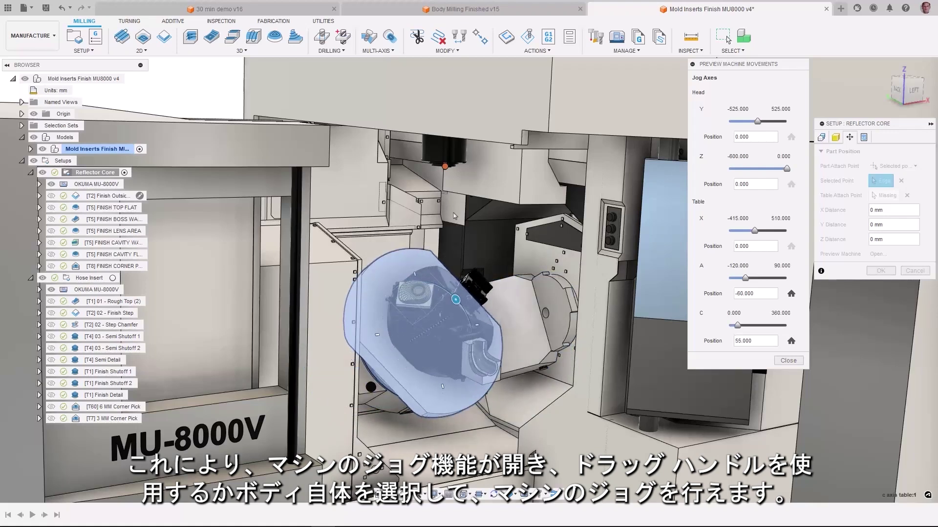
left_click(443, 142)
left_click_drag(443, 142, 437, 313)
left_click(437, 312)
left_click(528, 187)
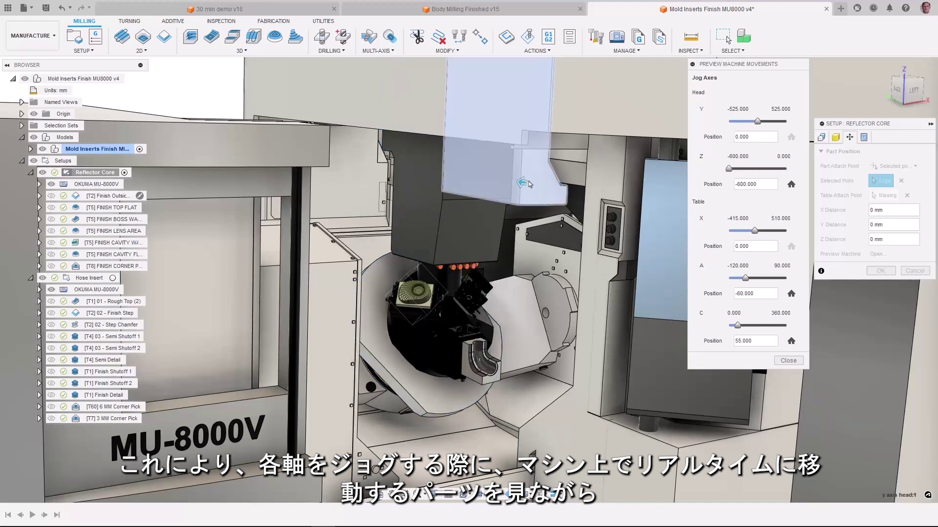
left_click_drag(520, 184, 604, 232)
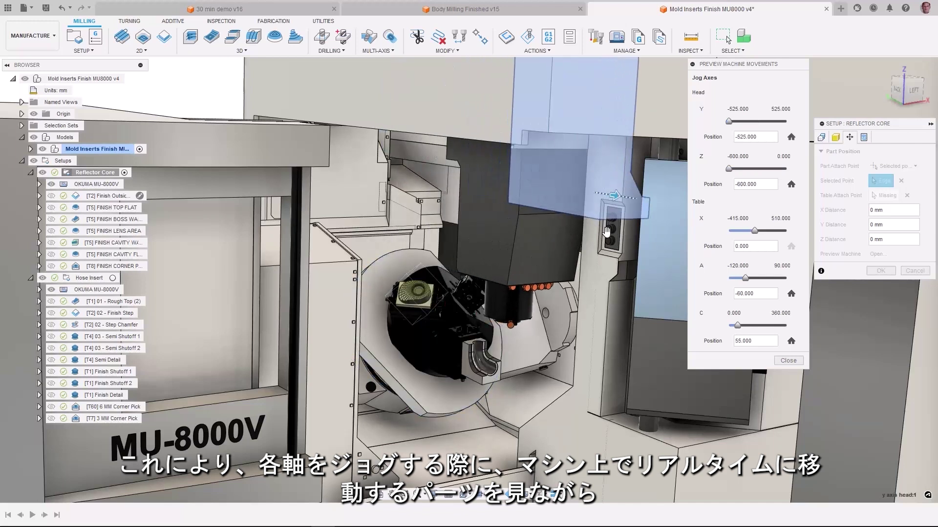
middle_click_drag(600, 234, 532, 342, "shift")
scroll(518, 361, "up", 6)
scroll(519, 361, "up", 3)
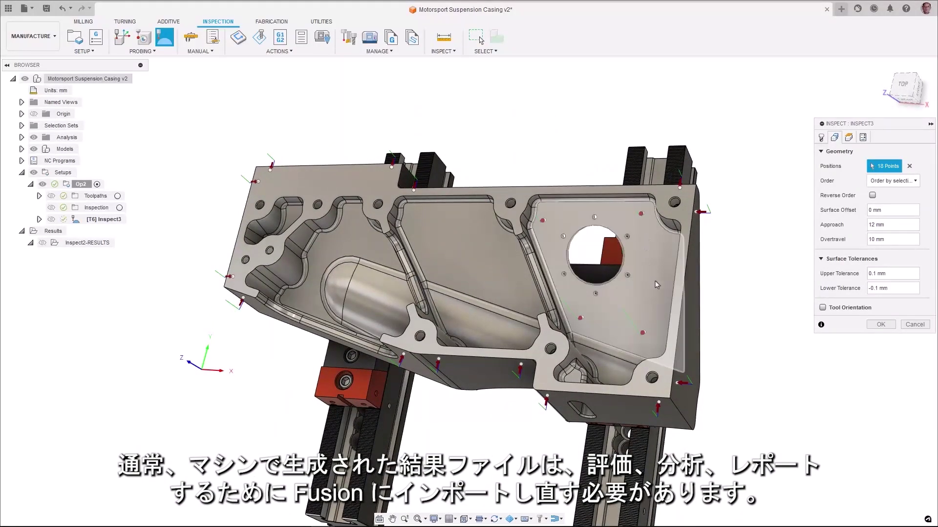
- Add seven inspection points on the casing's middle and right faces
left_click(655, 281)
left_click(523, 302)
left_click(472, 284)
left_click(482, 218)
left_click(449, 220)
left_click(412, 217)
left_click(426, 270)
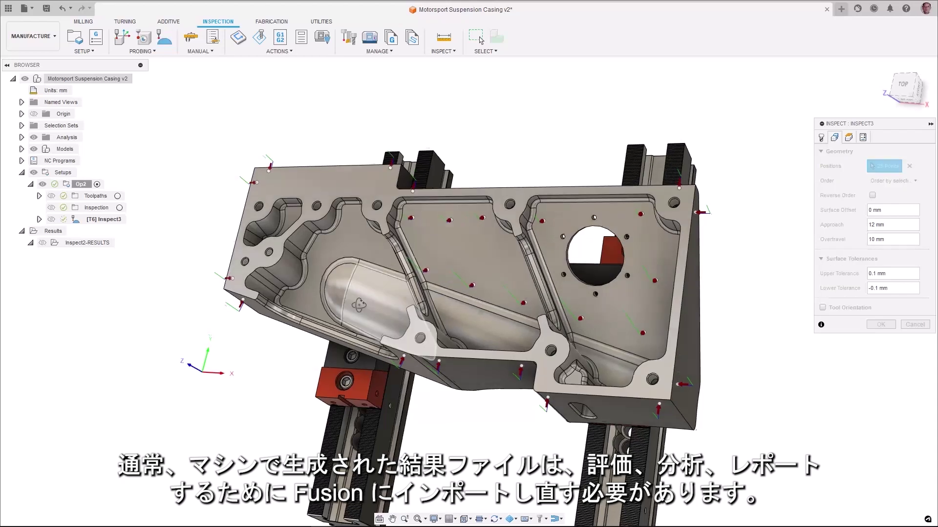
- From a top view, add nine more inspection points across the casing, lower edge and corners
middle_click_drag(359, 305, 303, 317, "shift")
left_click(313, 323)
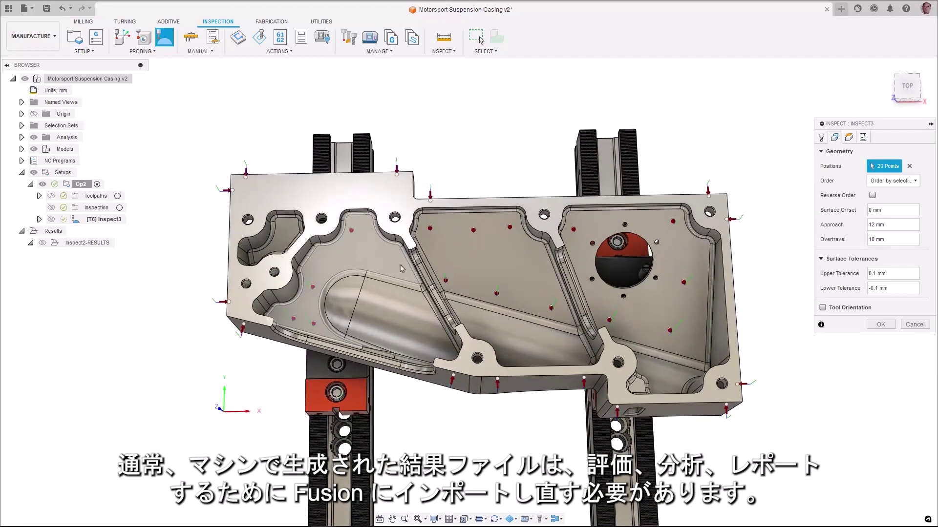
left_click(383, 260)
left_click(260, 190)
left_click(360, 188)
left_click(238, 309)
left_click(491, 366)
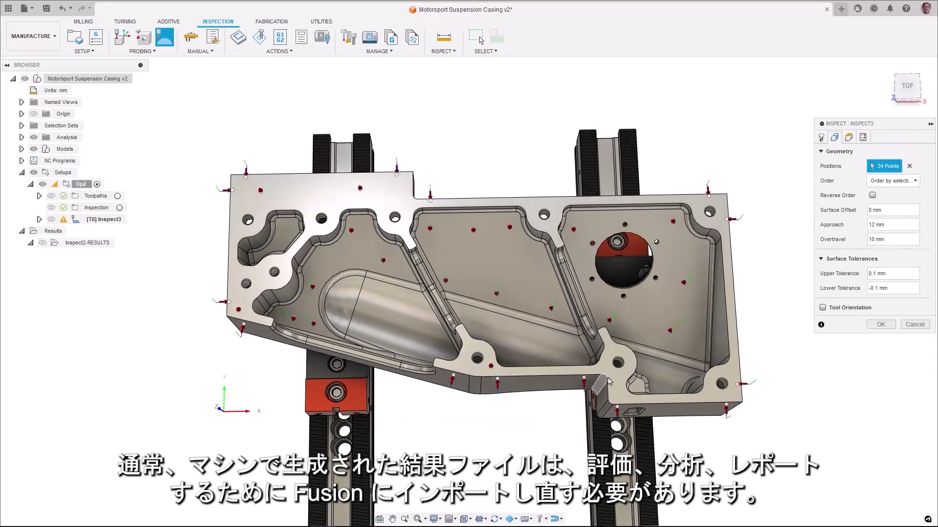
left_click(616, 378)
left_click(719, 197)
left_click(556, 204)
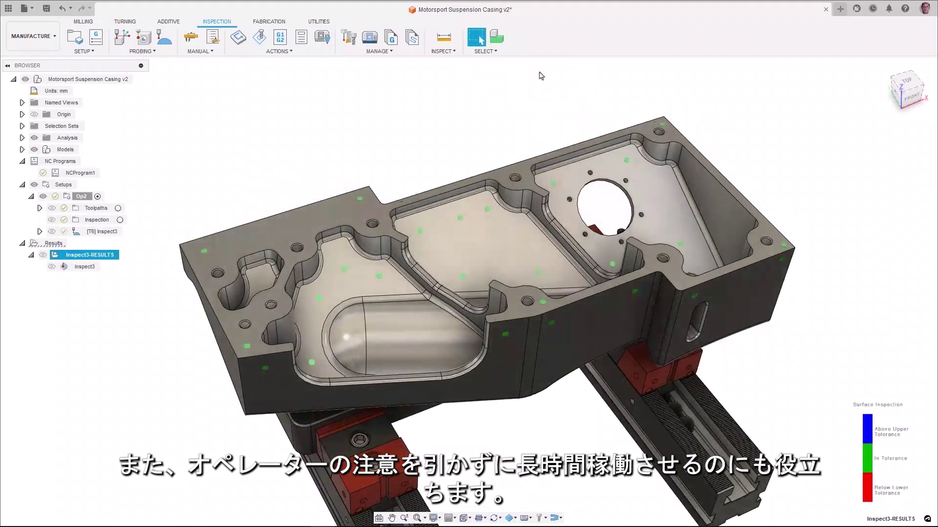
- Show the Inspect3 measurement results table, then close it
middle_click_drag(541, 76, 562, 91, "shift")
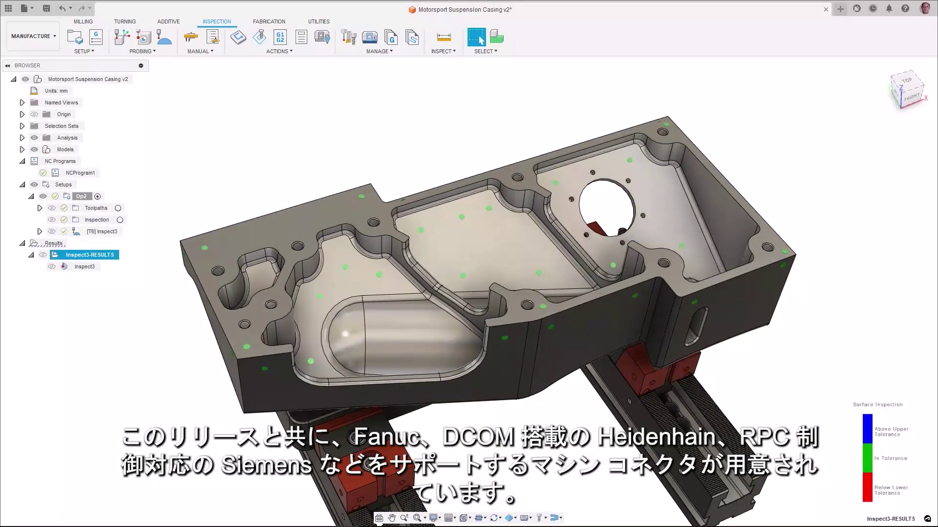
left_click(86, 267)
right_click(81, 268)
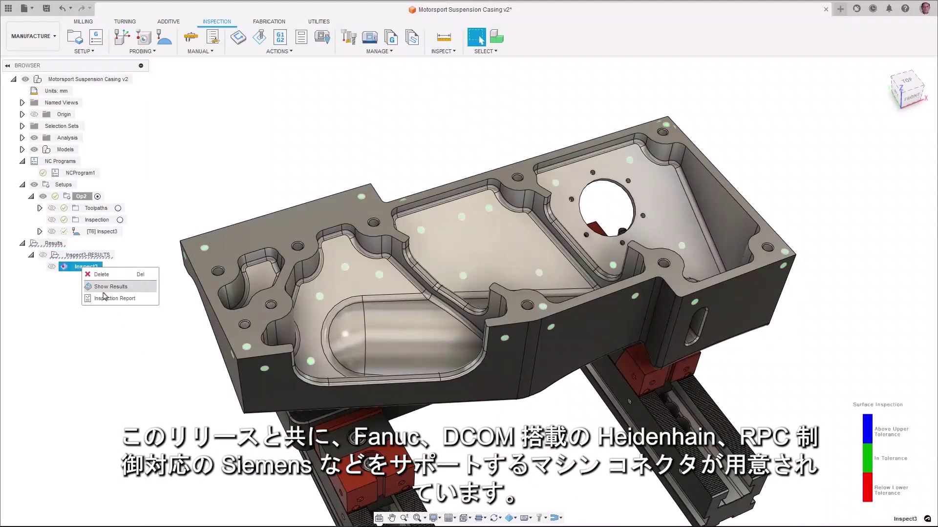
left_click(105, 291)
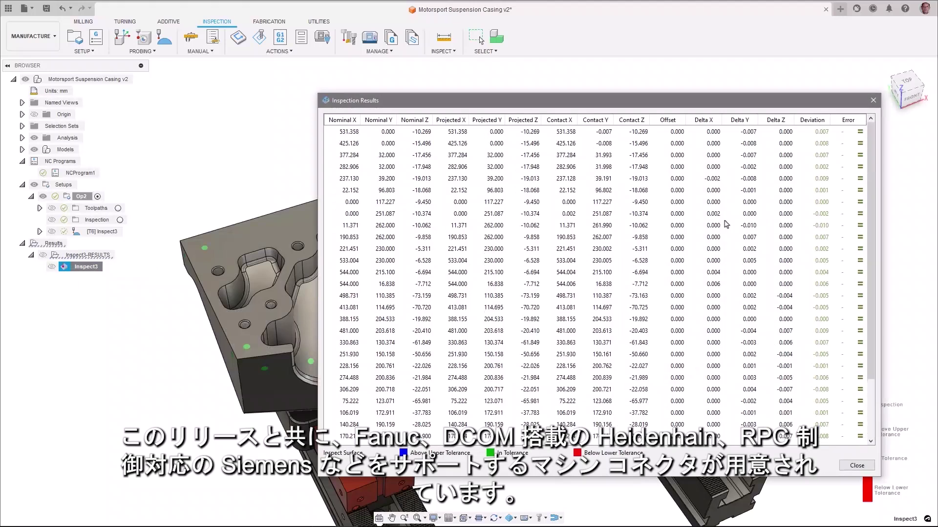
left_click(857, 465)
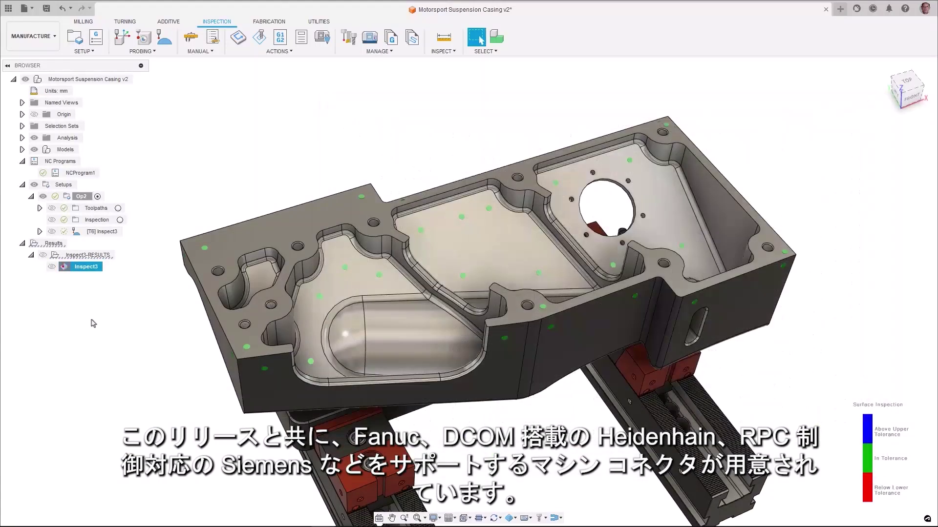
- Generate the Inspect3 inspection report as a PDF
right_click(85, 269)
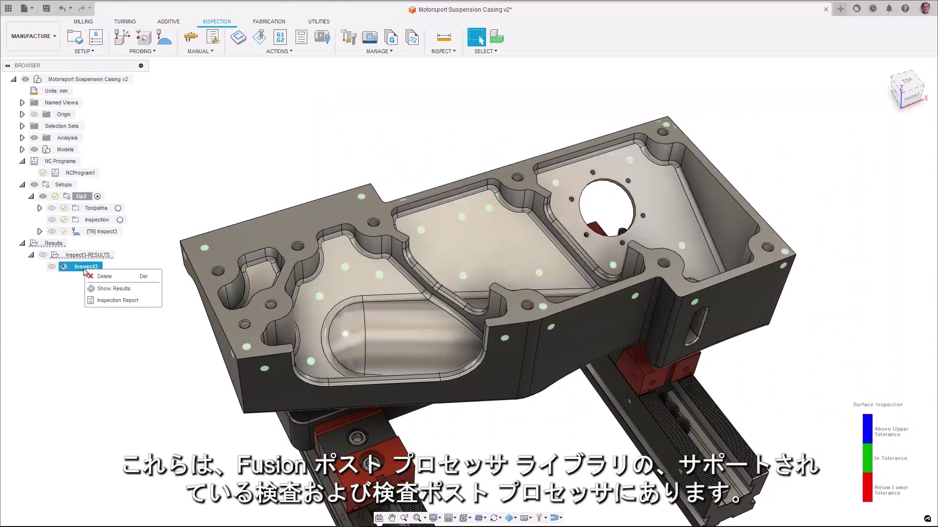
left_click(101, 299)
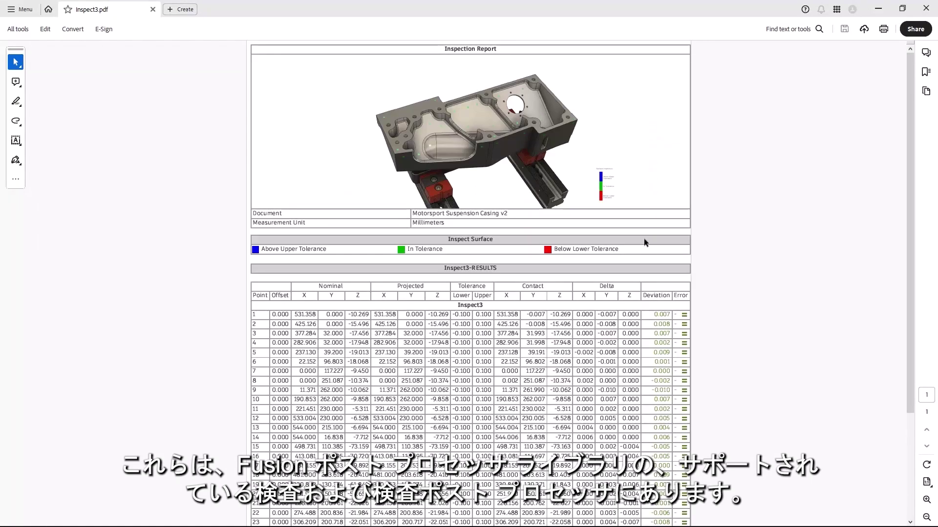
scroll(633, 226, "down", 3)
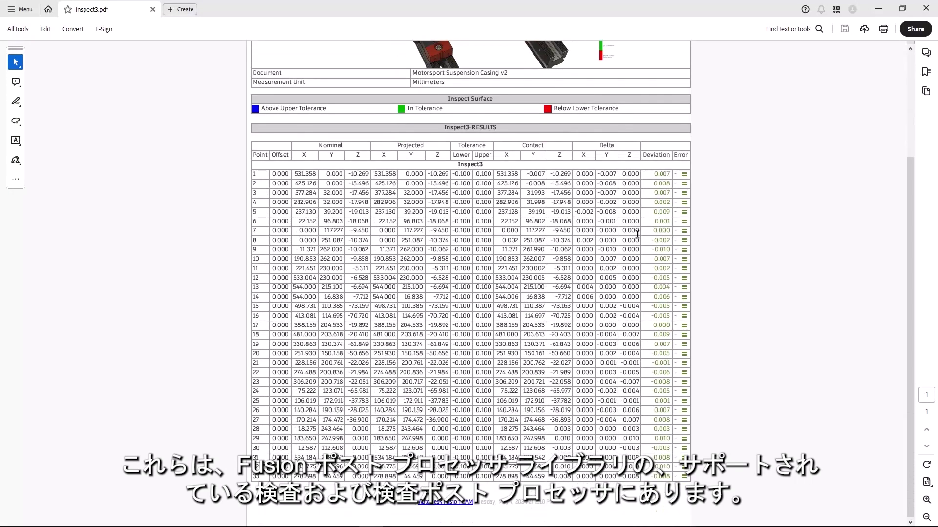
scroll(637, 235, "up", 3)
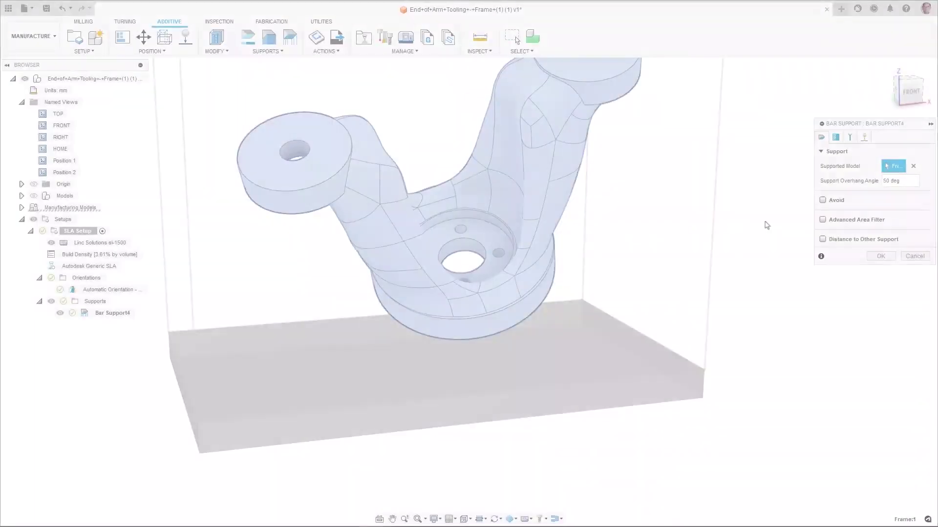
- Generate Bar Support with 'Base plate for groups' and the 'Point connection net' pattern
left_click(869, 138)
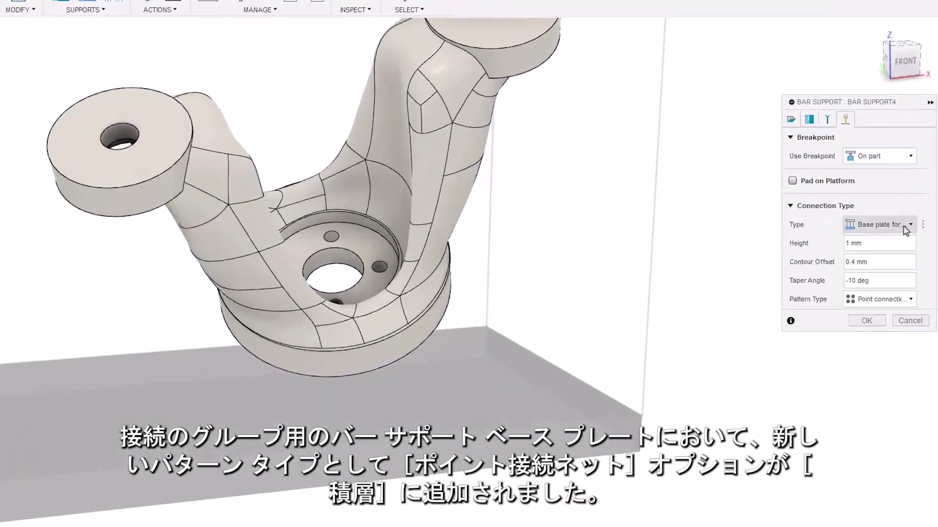
left_click(916, 220)
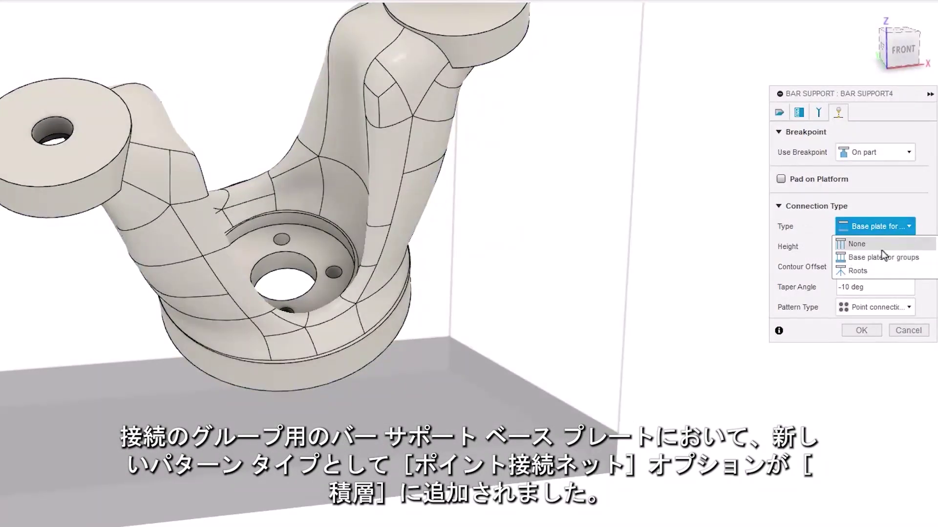
left_click(901, 260)
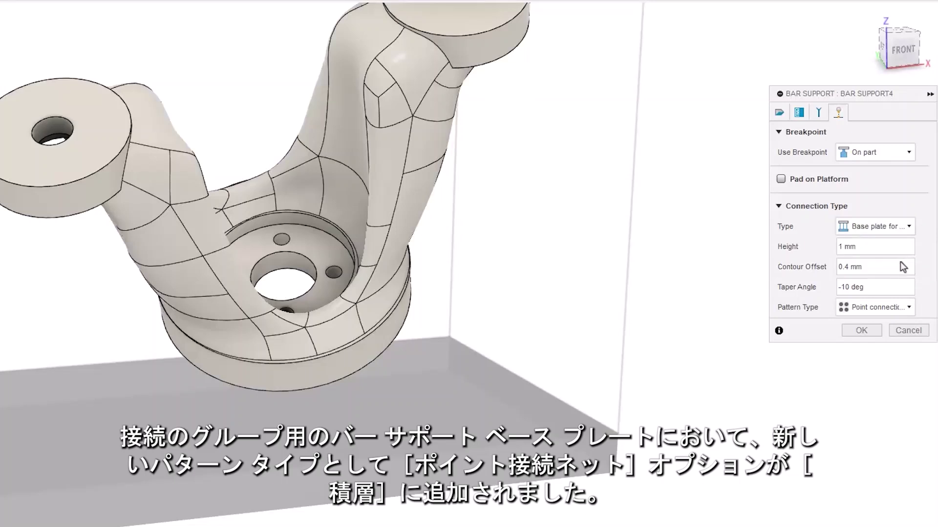
left_click(909, 308)
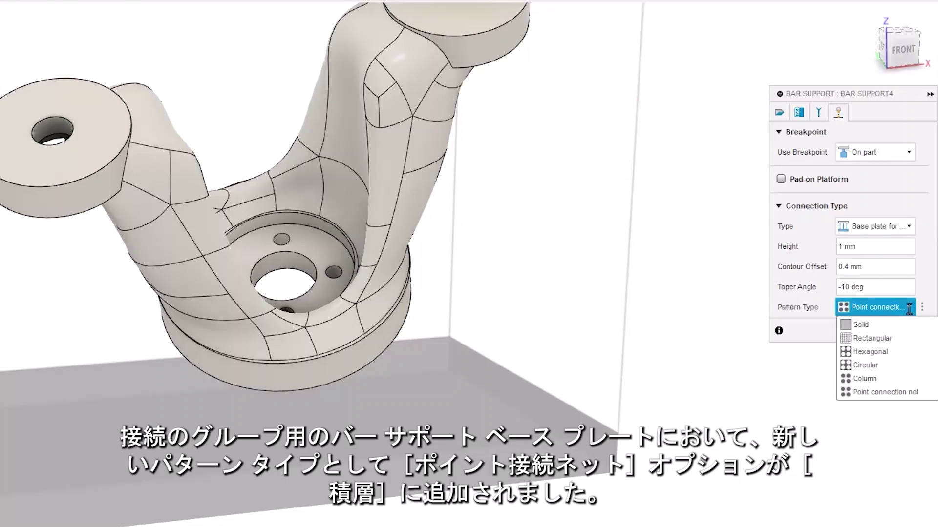
left_click(881, 394)
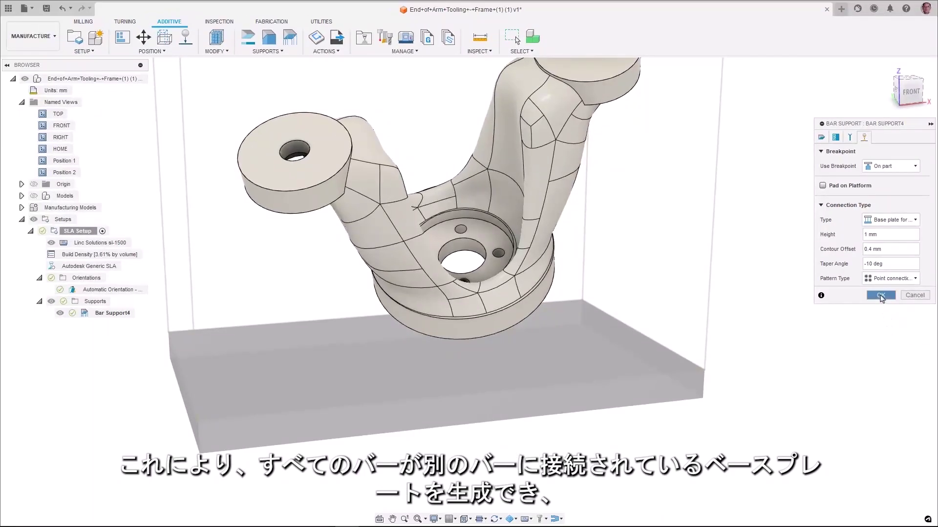
left_click(880, 295)
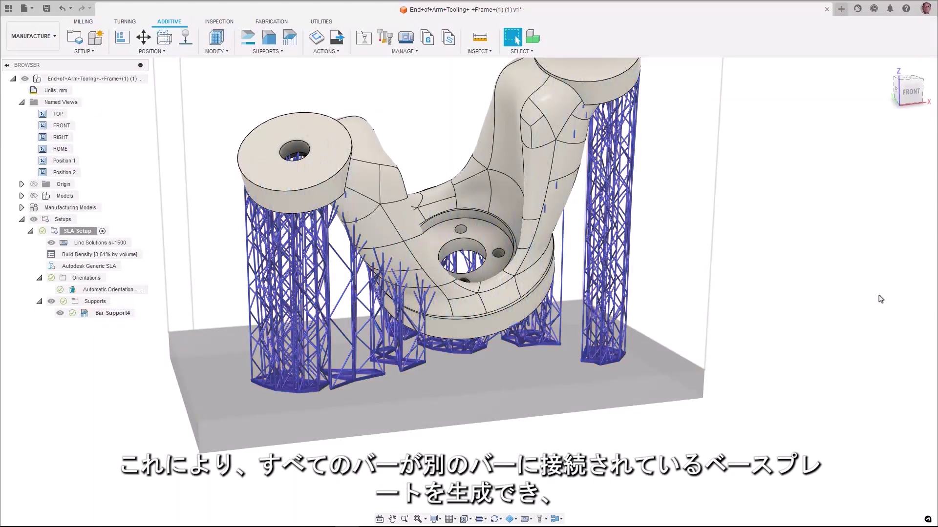
- Jump to the named views Position 1 and Position 2 to inspect the supports
left_click(42, 162)
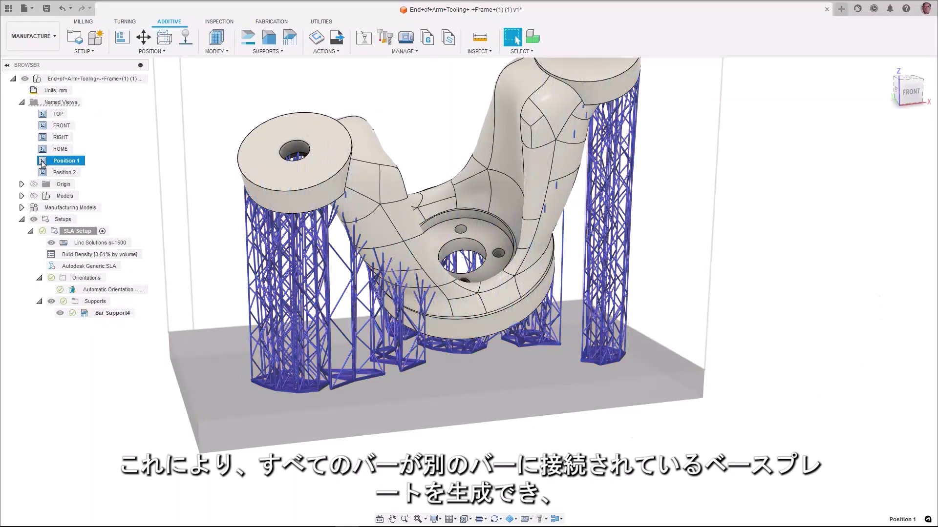
double_click(42, 162)
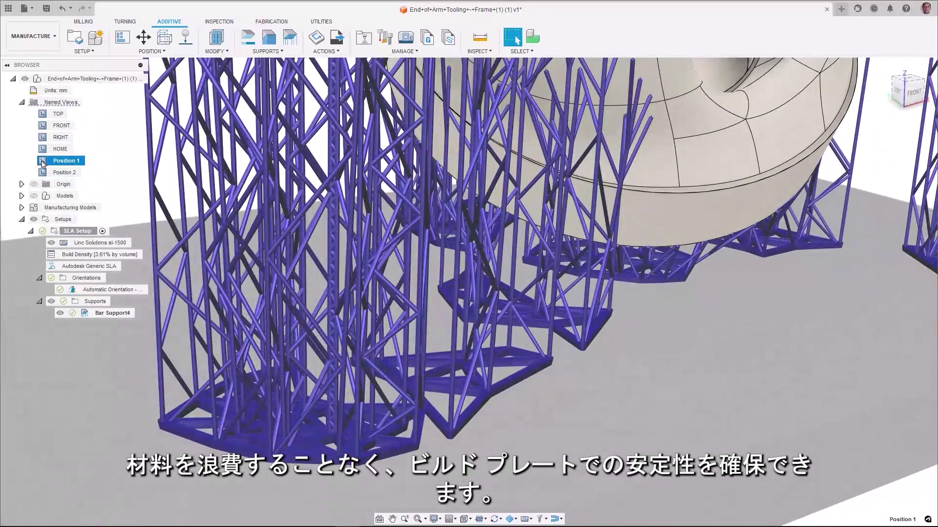
double_click(43, 173)
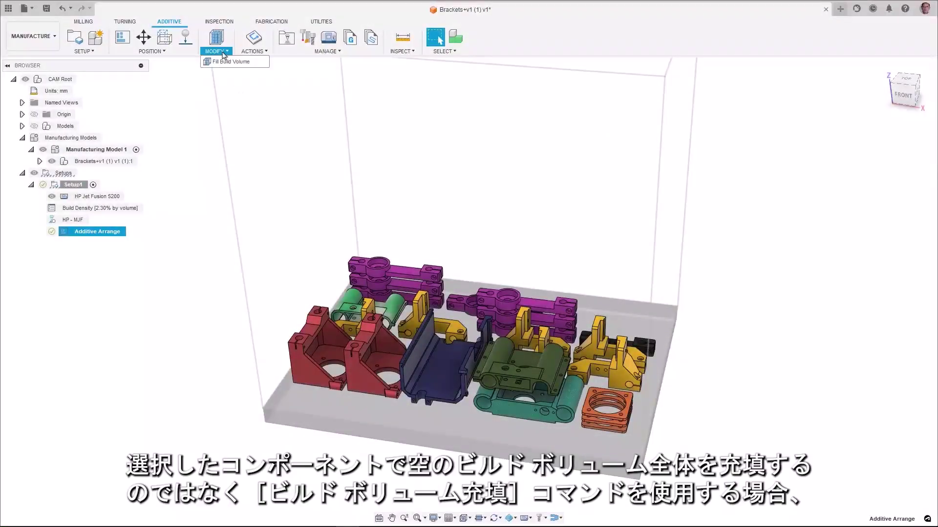
- Fill the build volume with a limited number of copies of the green part
left_click(225, 62)
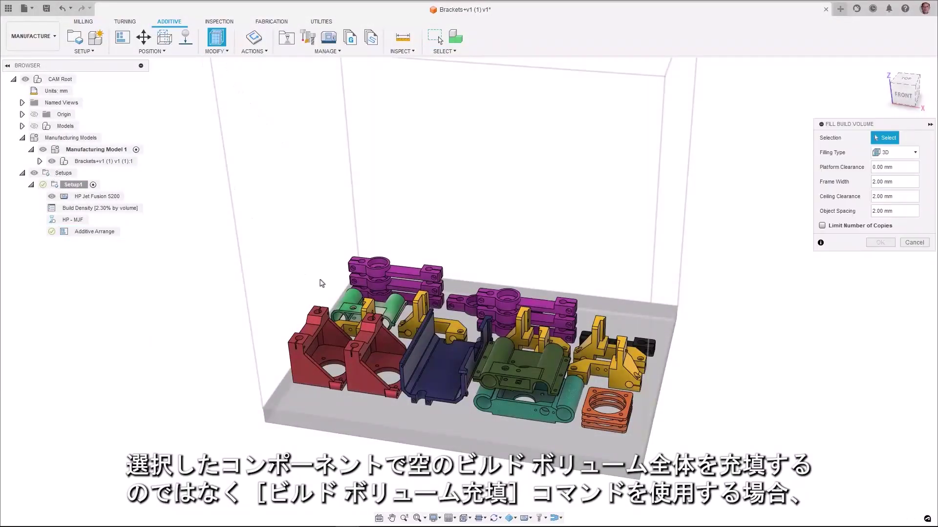
left_click(348, 301)
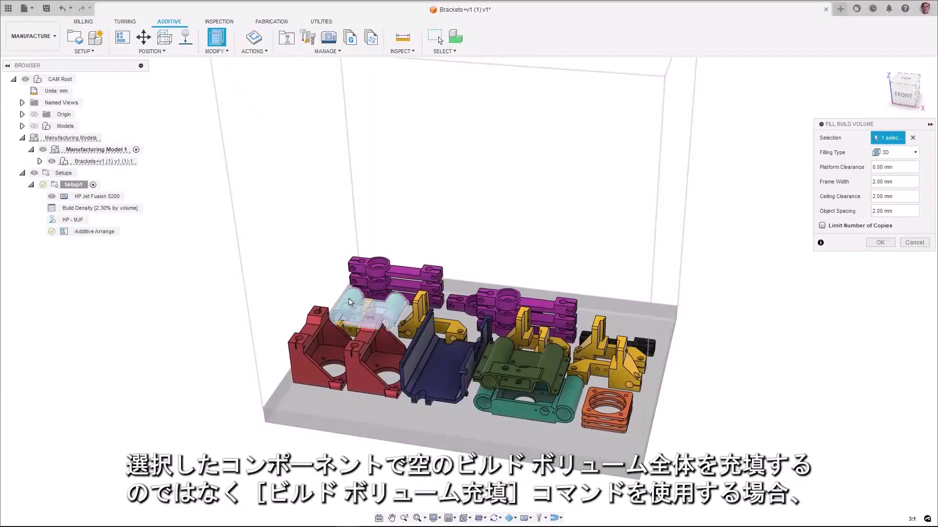
left_click(822, 225)
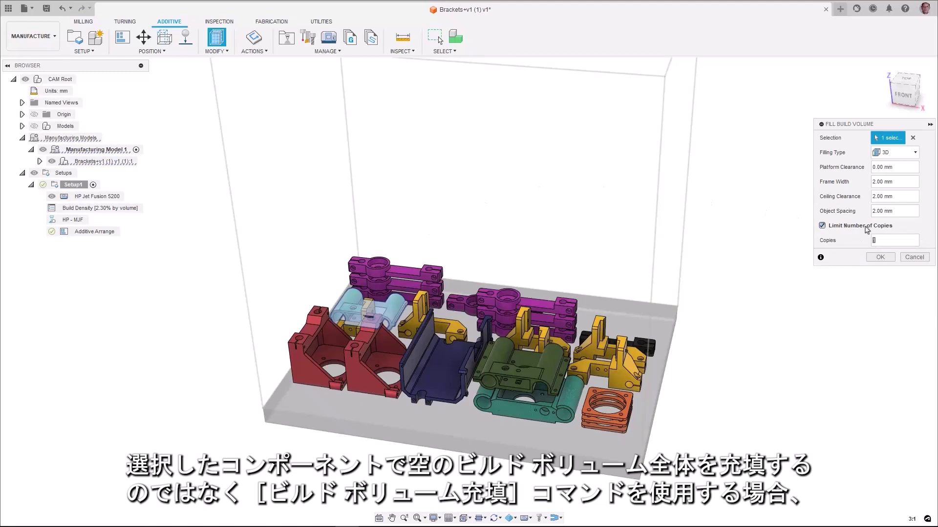
left_click(879, 258)
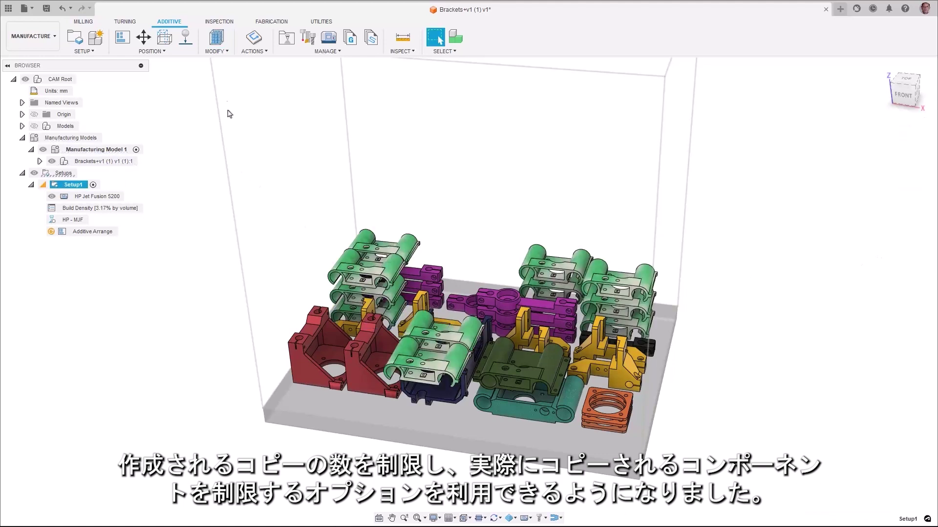
- Repeat the limited-copy build volume fill with the dark blue channel part
left_click(225, 62)
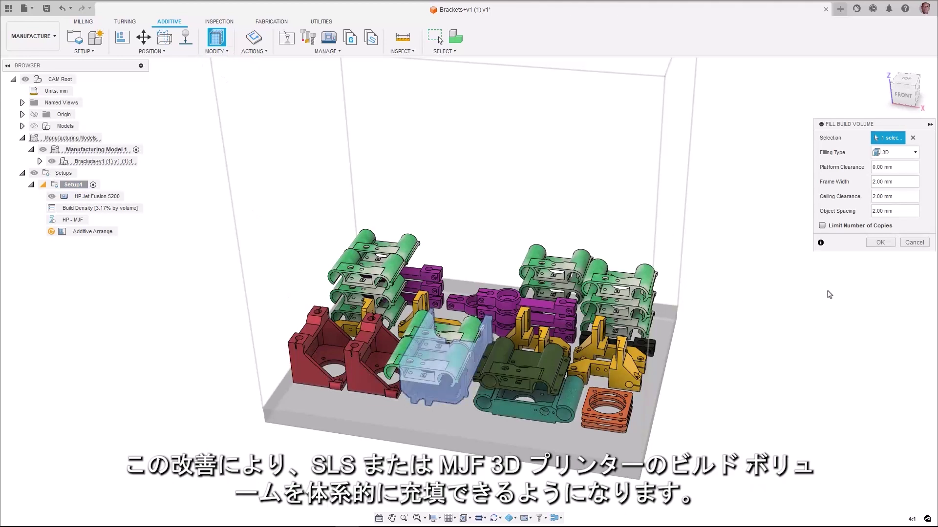
left_click(823, 226)
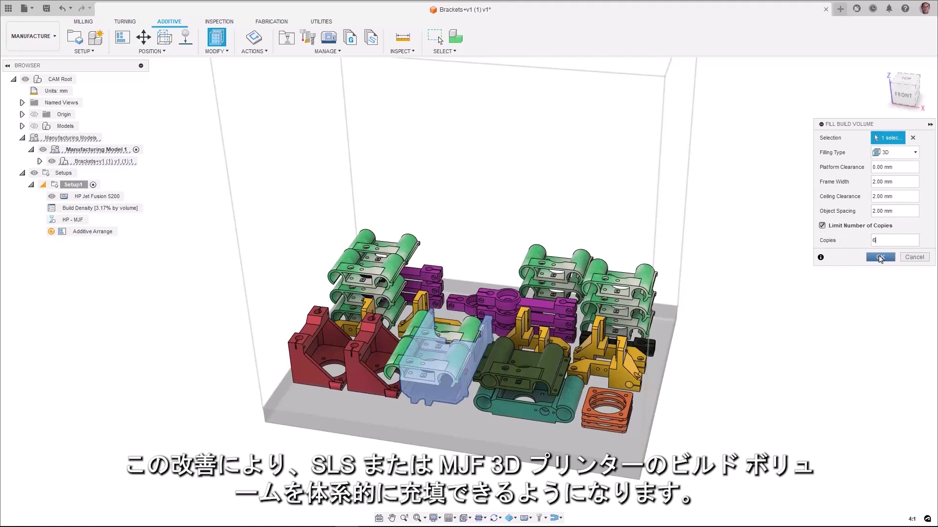
left_click(879, 257)
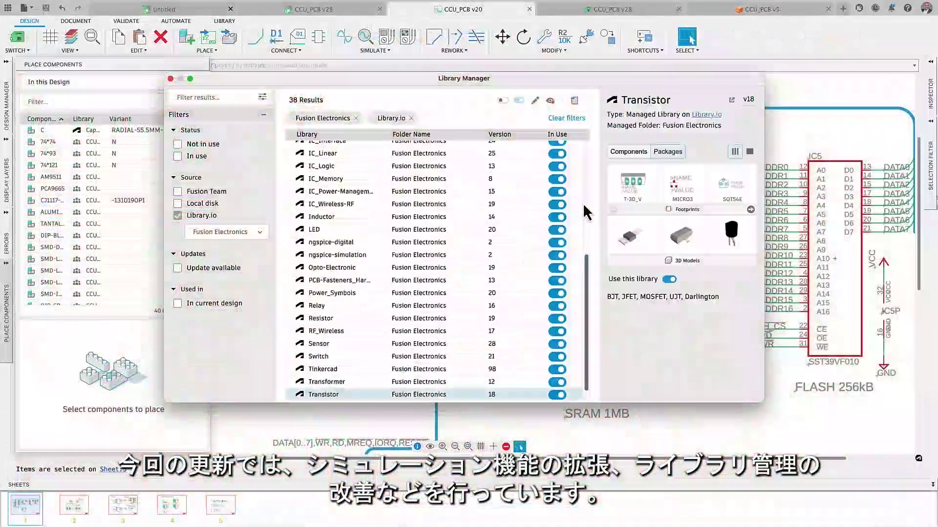
- Scroll through the Library Manager's list of Fusion Electronics libraries
left_click_drag(585, 263, 575, 158)
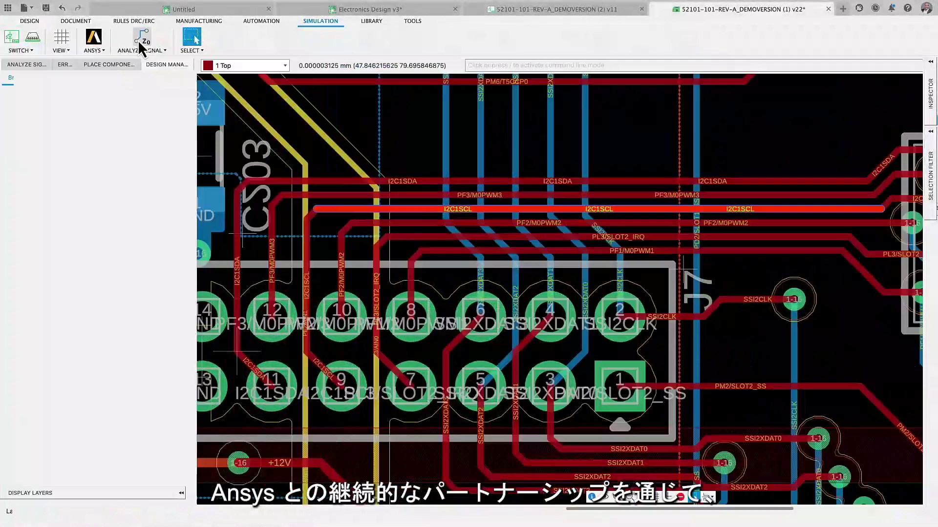
- Run the impedance analysis on the I2C1SCL signal and widen the results panel
left_click(138, 42)
left_click(46, 66)
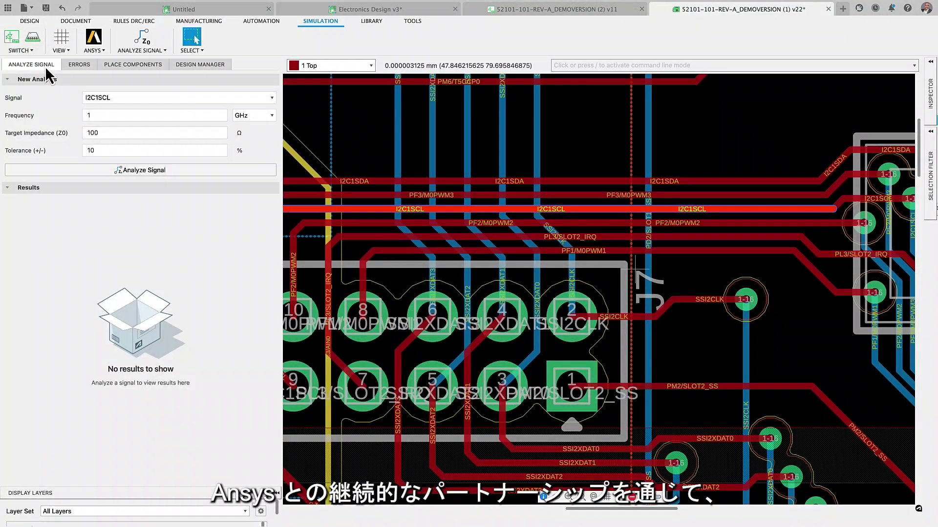
left_click(95, 171)
left_click_drag(282, 274, 310, 276)
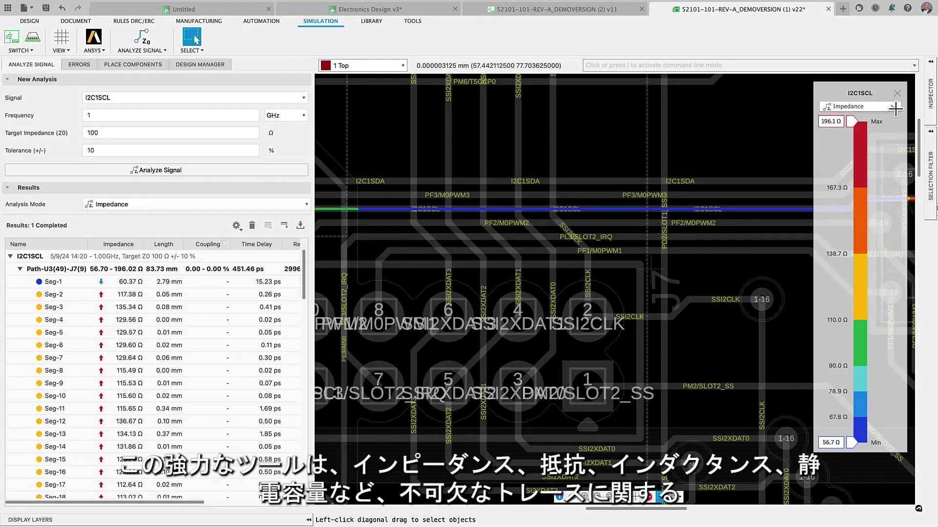
- Switch the I2C1SCL legend to Coupling, inspect Seg-41 and Seg-91, then pick the USB pair
left_click(859, 106)
left_click(850, 141)
left_click(598, 269)
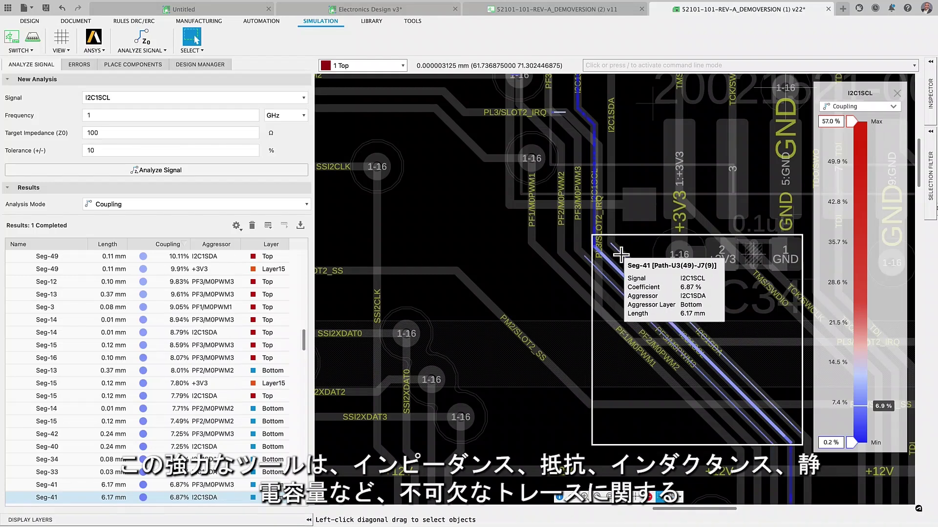
scroll(613, 259, "down", 3)
left_click(400, 293)
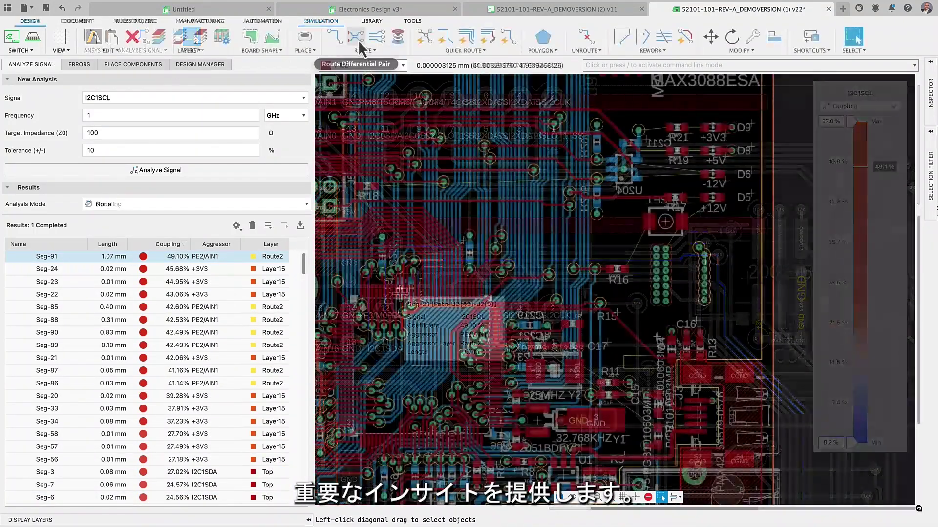
left_click(356, 38)
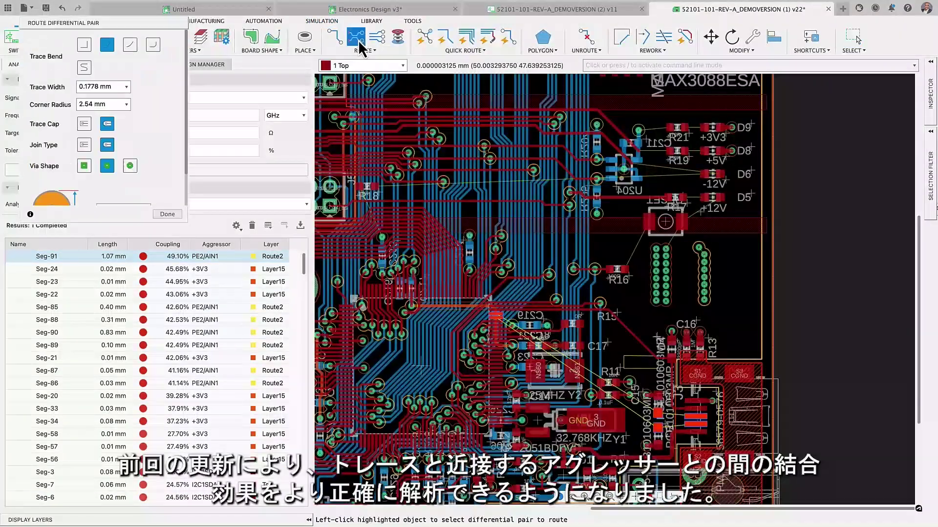
left_click(502, 323)
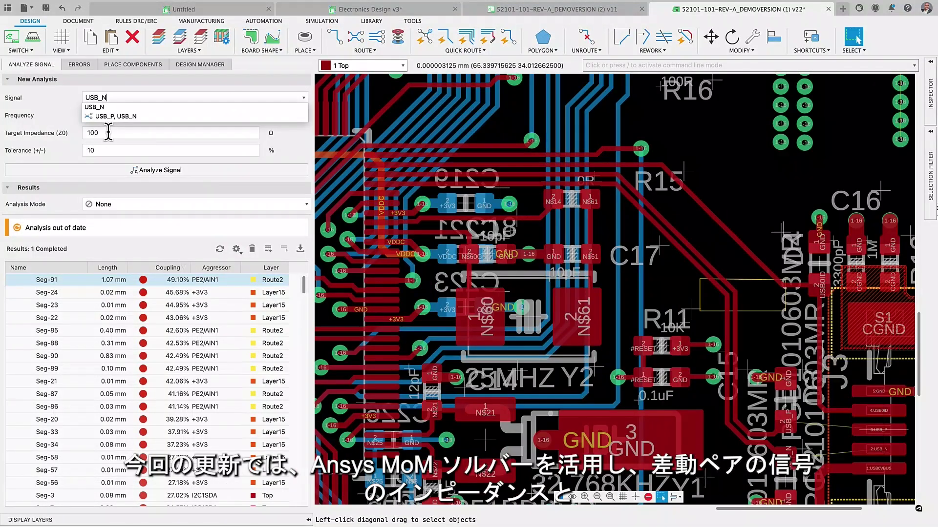
- Analyze the 'USB_P, USB_N' signal pair and centre its diagonal traces in view
left_click(115, 118)
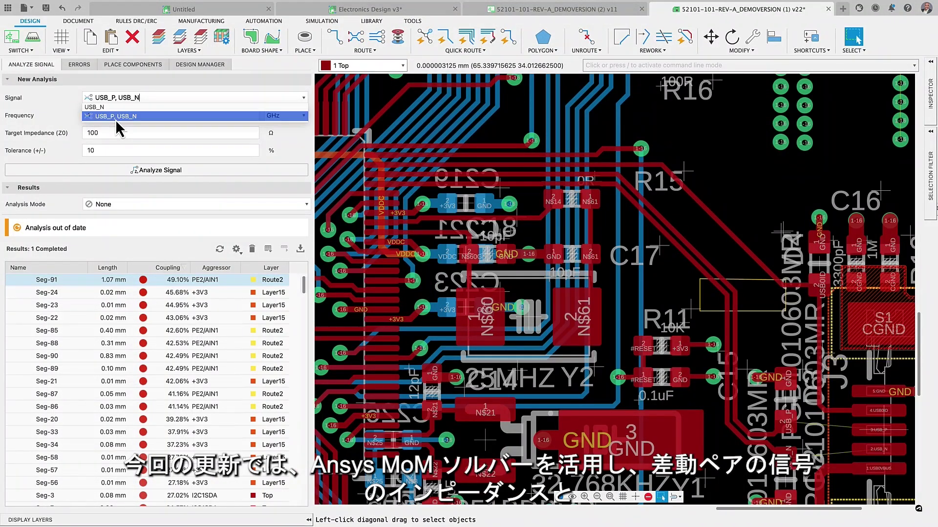
left_click(142, 169)
scroll(476, 187, "up", 2)
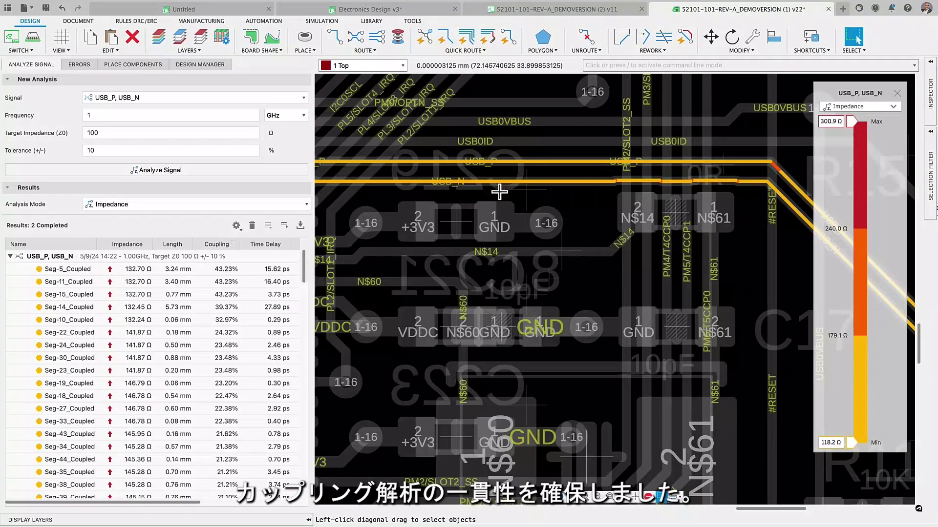
middle_click_drag(806, 303, 487, 196)
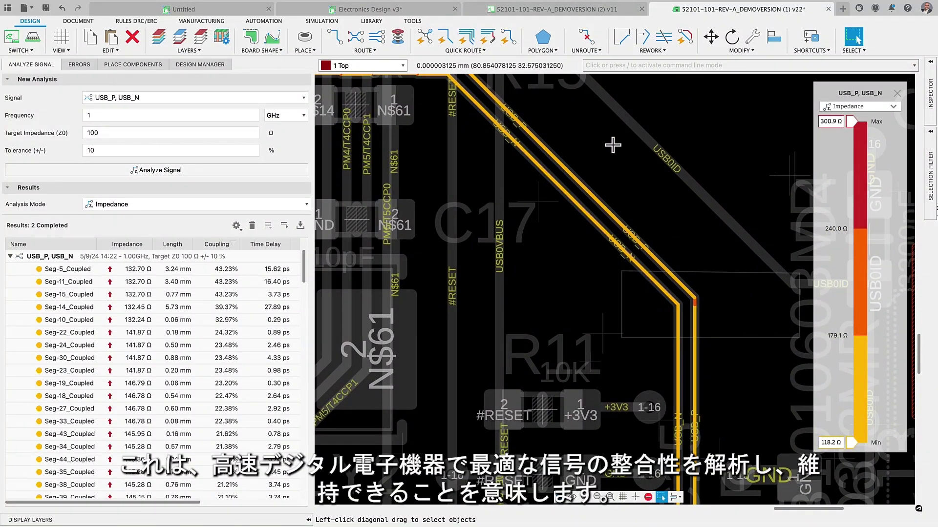
- Show the USB pair's coupling results, then close the legend to clear the highlighting
left_click(892, 107)
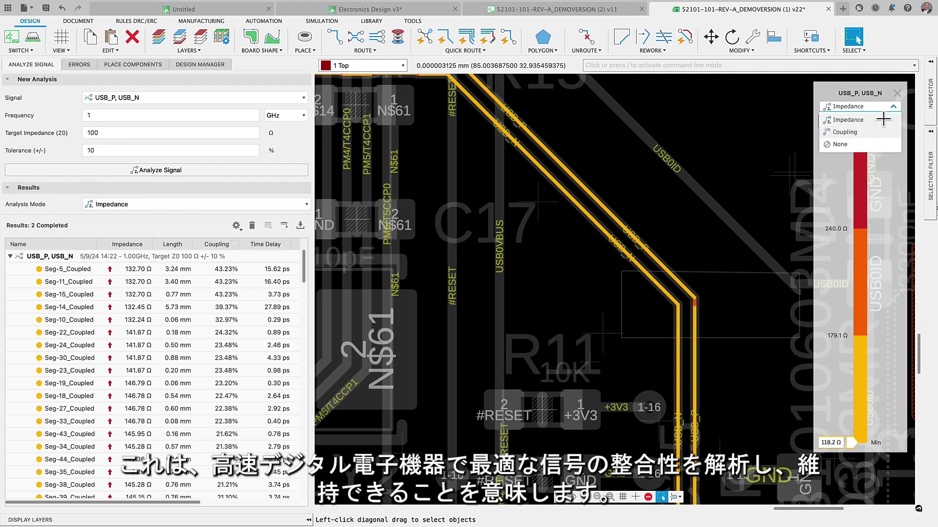
left_click(881, 132)
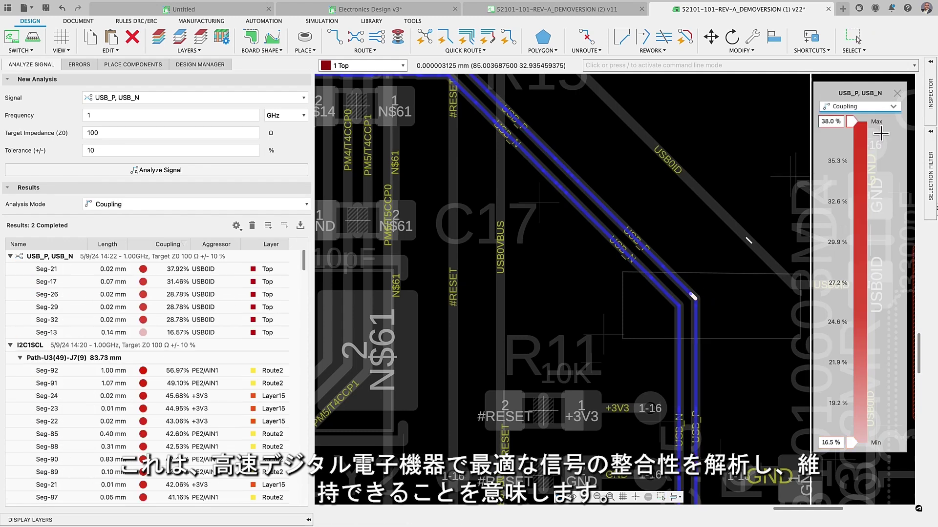
scroll(733, 357, "down", 5)
middle_click_drag(659, 434, 553, 410)
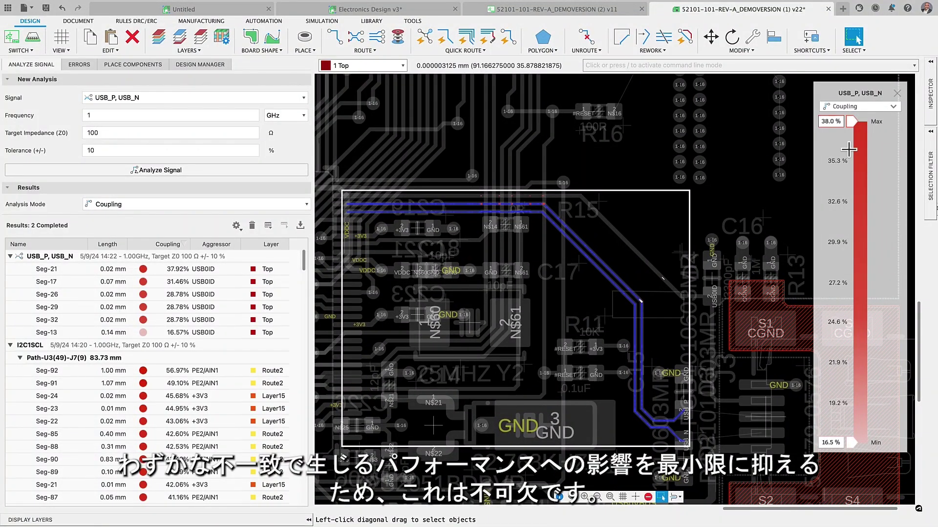
left_click(897, 94)
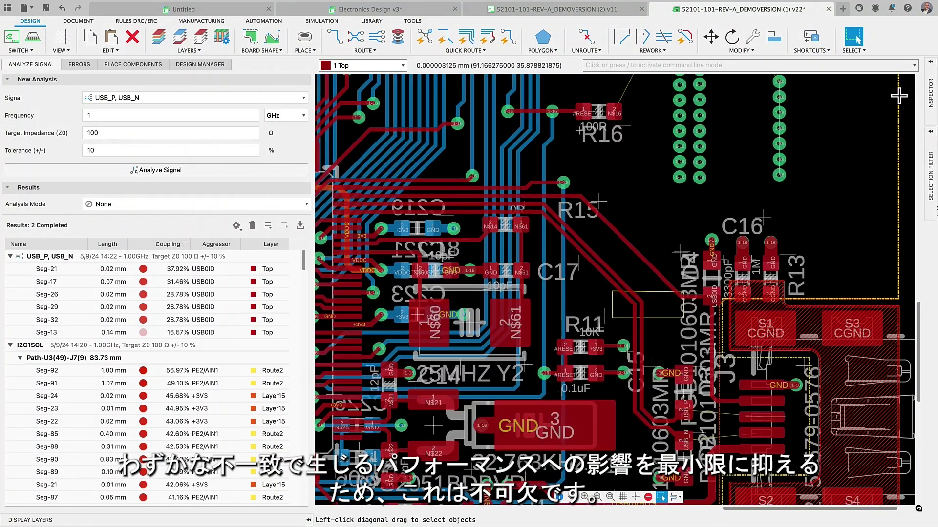
left_click(542, 50)
- Show the USB pair's impedance, then its coupling values, and close the legend
left_click(552, 110)
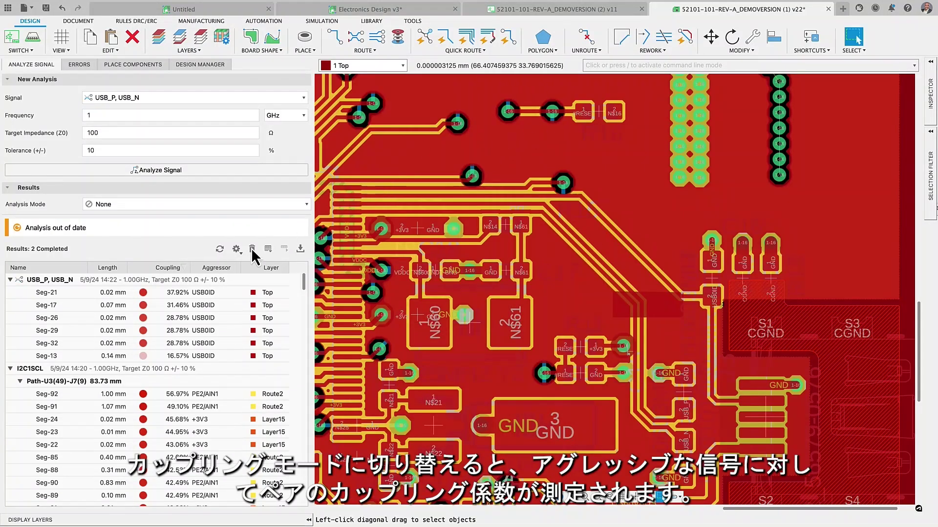
left_click(221, 250)
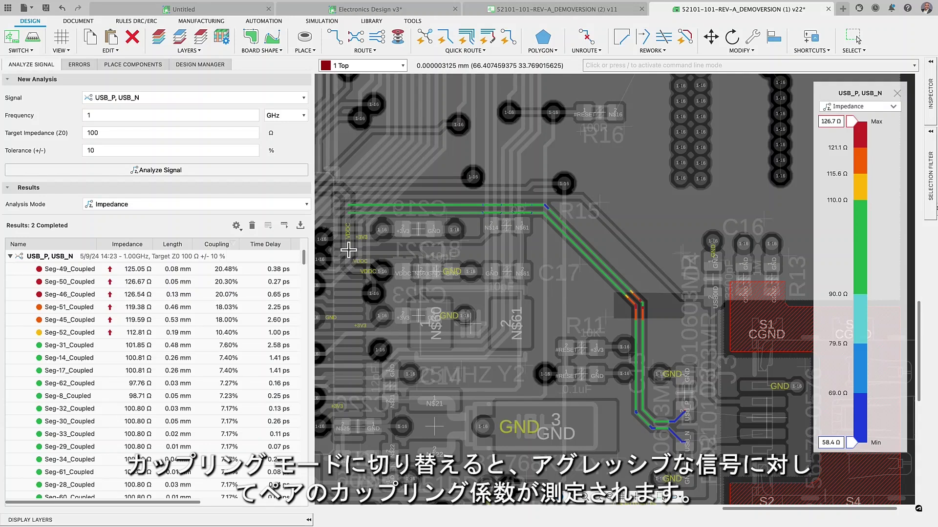
scroll(614, 276, "up", 3)
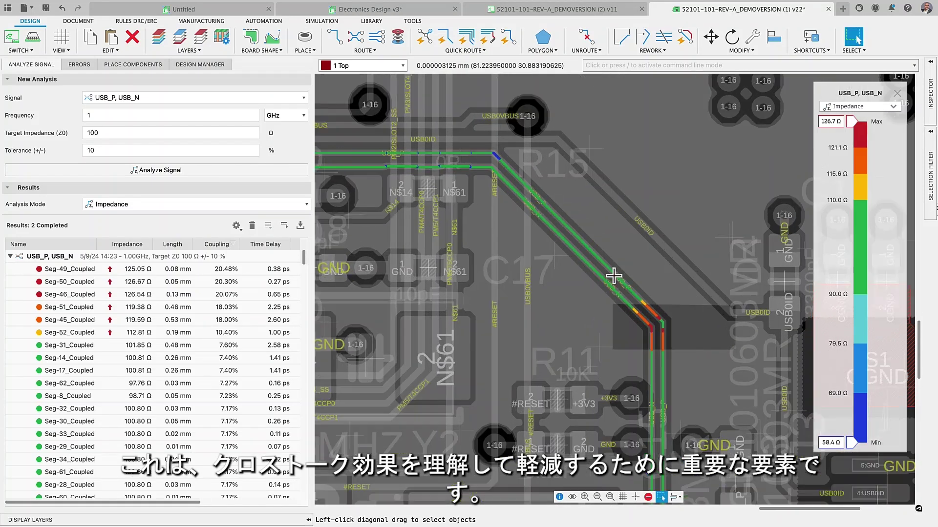
left_click(894, 106)
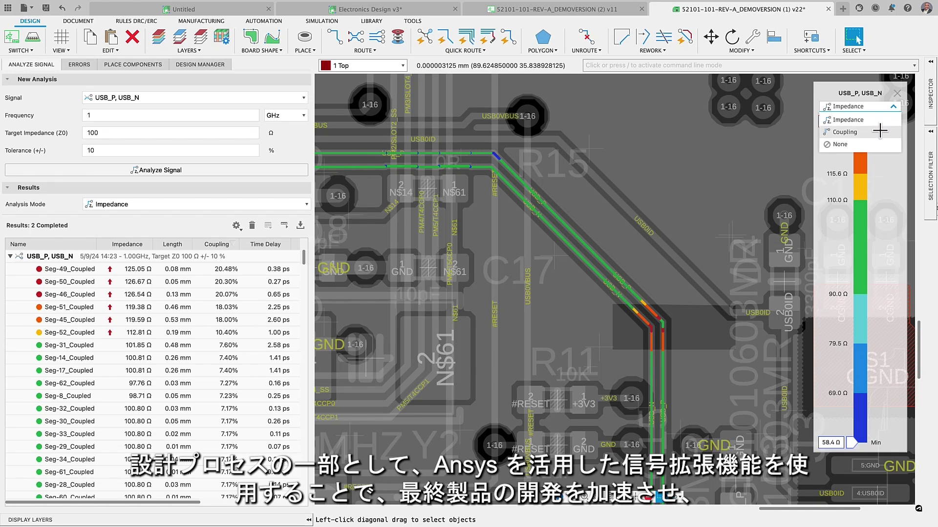
left_click(879, 132)
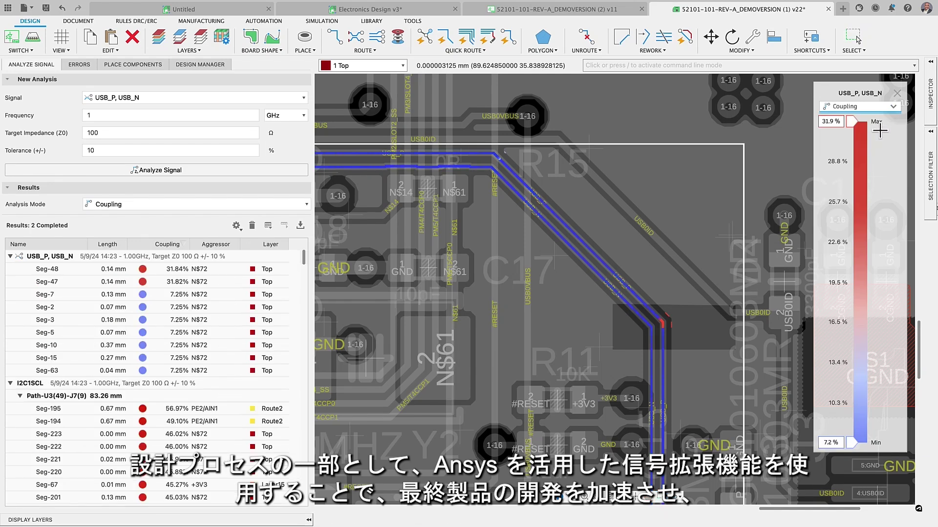
left_click(897, 94)
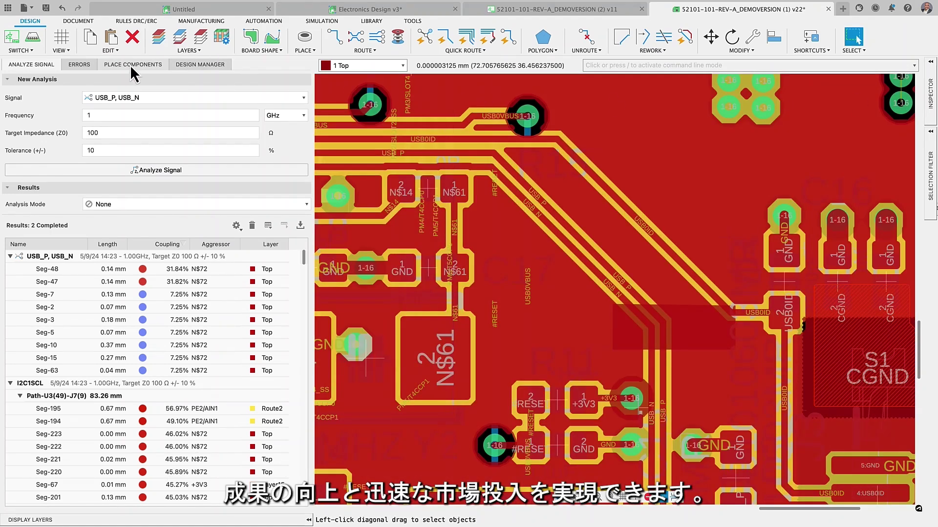
- Collapse the signal analysis panel and zoom to fit the whole board
right_click(42, 62)
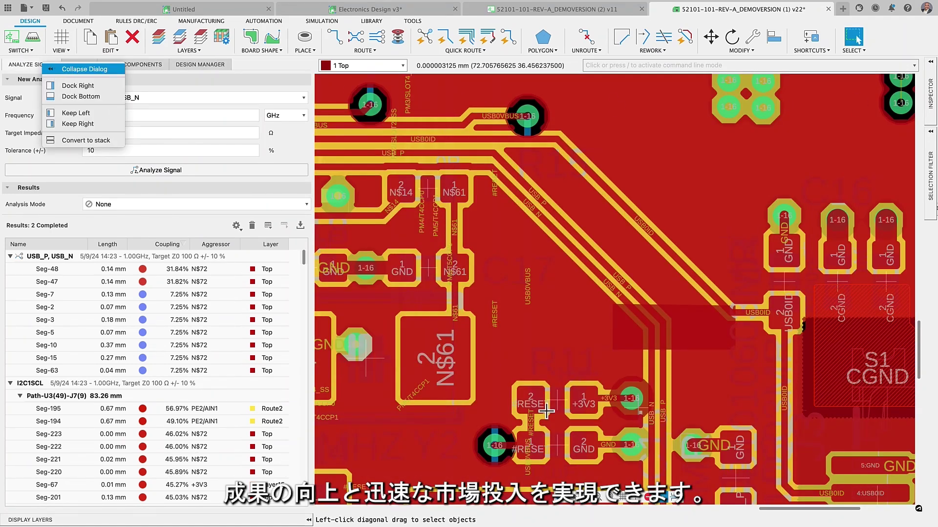
left_click(83, 68)
left_click(461, 497)
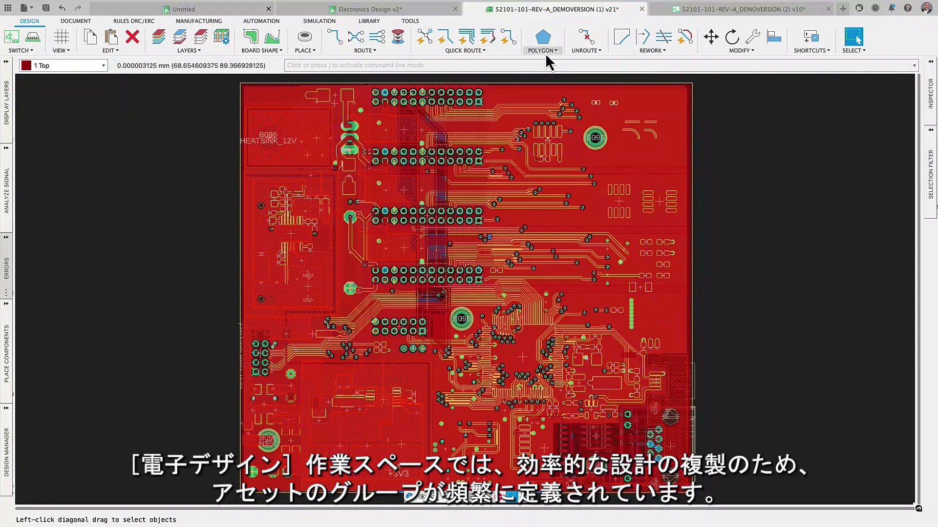
- Hide all polygon pour fills, zoom in near R16 and box-select the 8-pin header
left_click(544, 51)
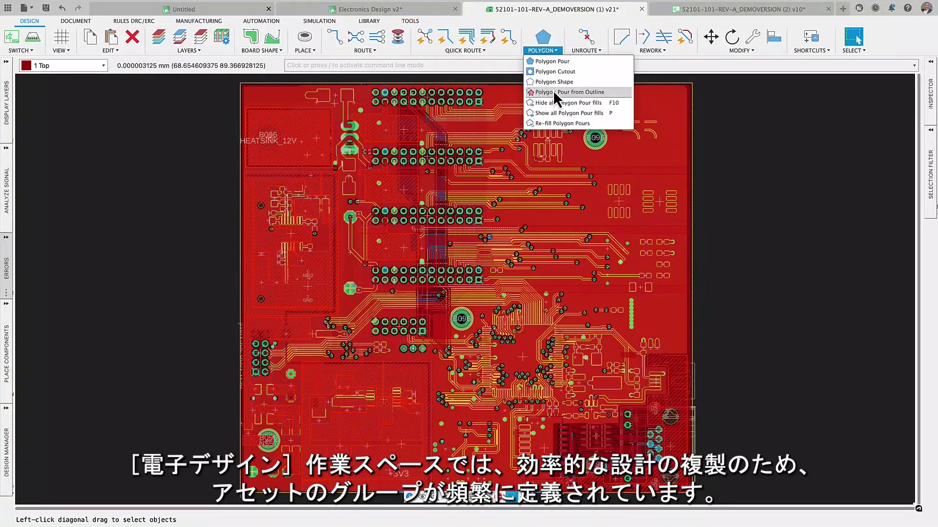
left_click(552, 103)
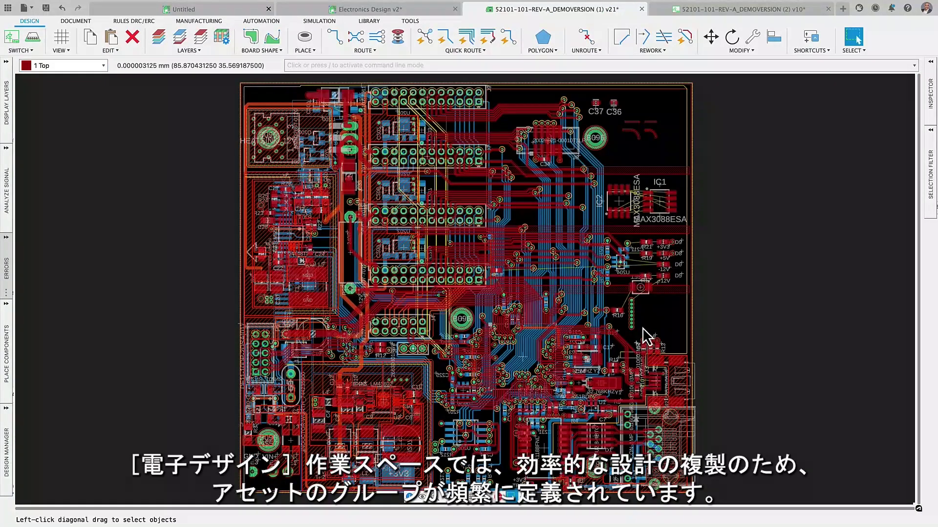
scroll(642, 329, "up", 10)
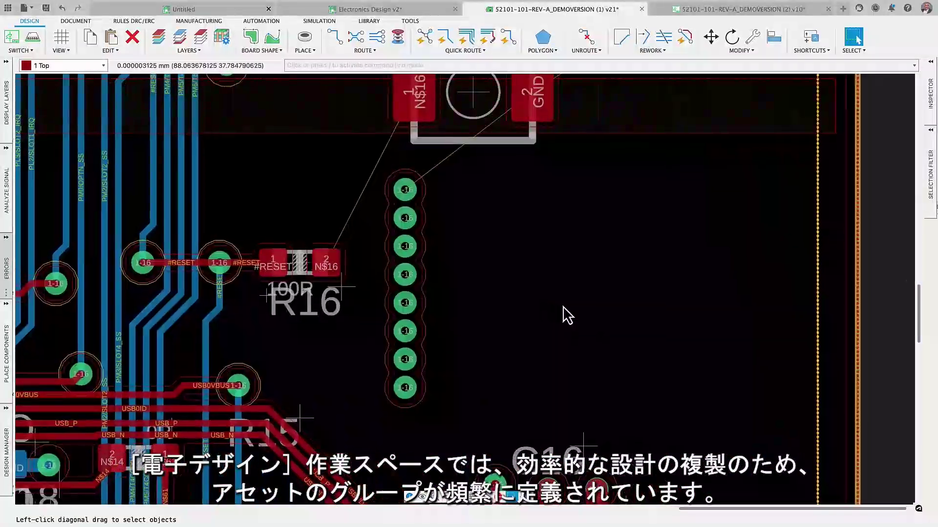
scroll(550, 298, "up", 1)
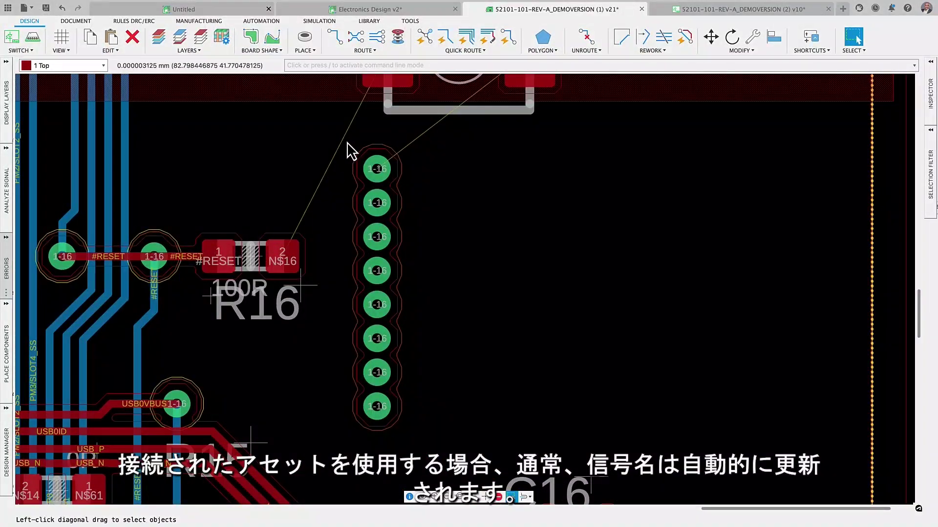
left_click_drag(347, 142, 424, 437)
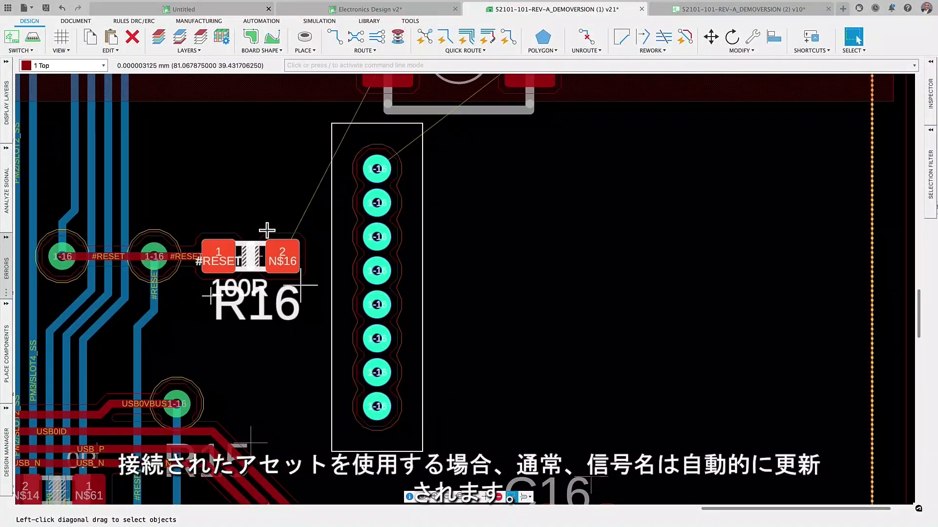
- Copy the via column with Use Source Signal on and paste it just to the right
left_click(91, 42)
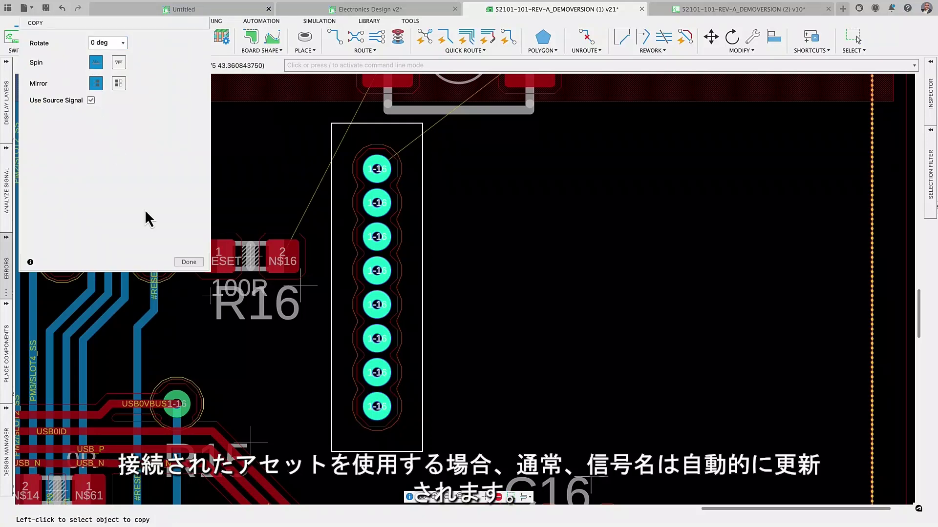
left_click(189, 261)
left_click(100, 38)
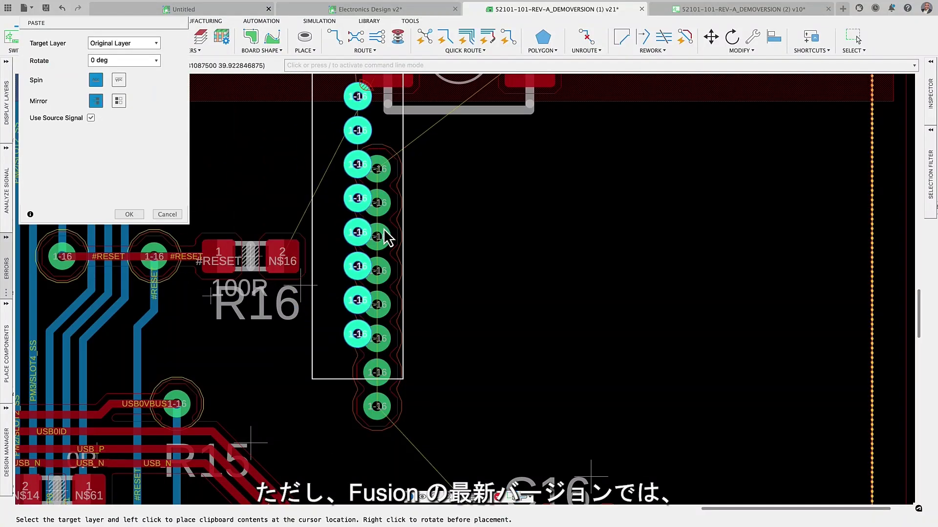
left_click(459, 286)
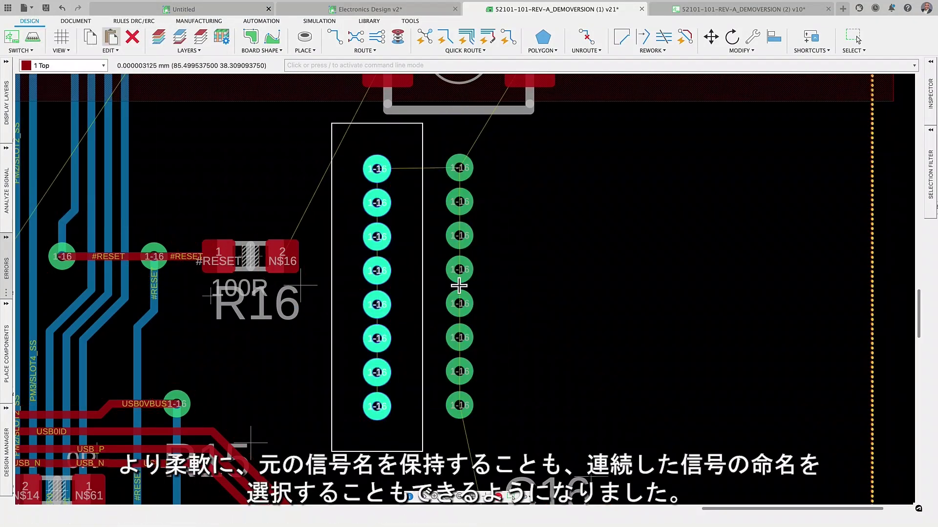
- Confirm a pasted via's Properties show signal GND, then select the pasted column
right_click(466, 175)
left_click(506, 292)
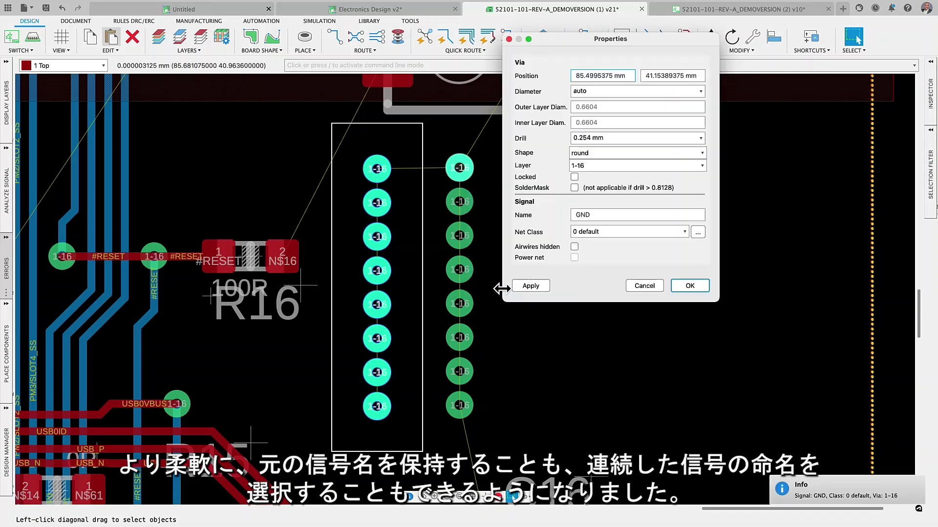
left_click(690, 286)
left_click_drag(434, 141, 489, 448)
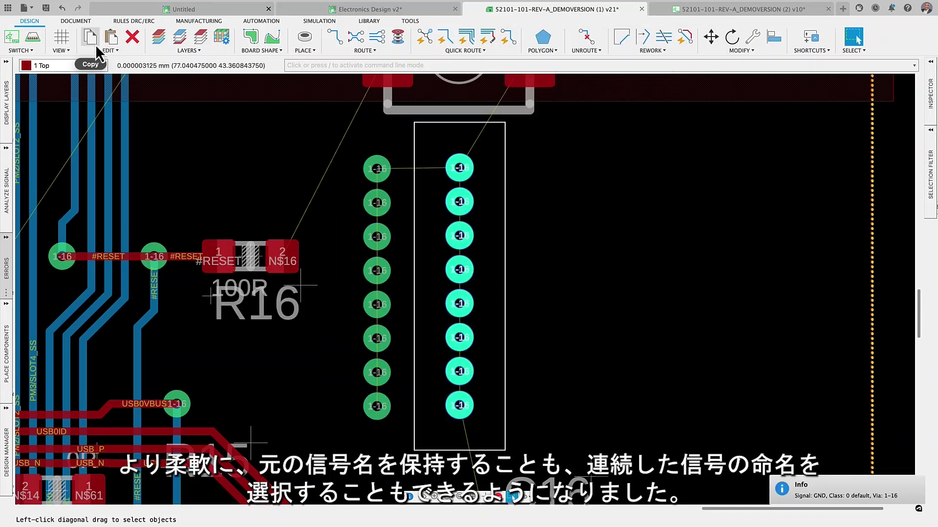
left_click(90, 37)
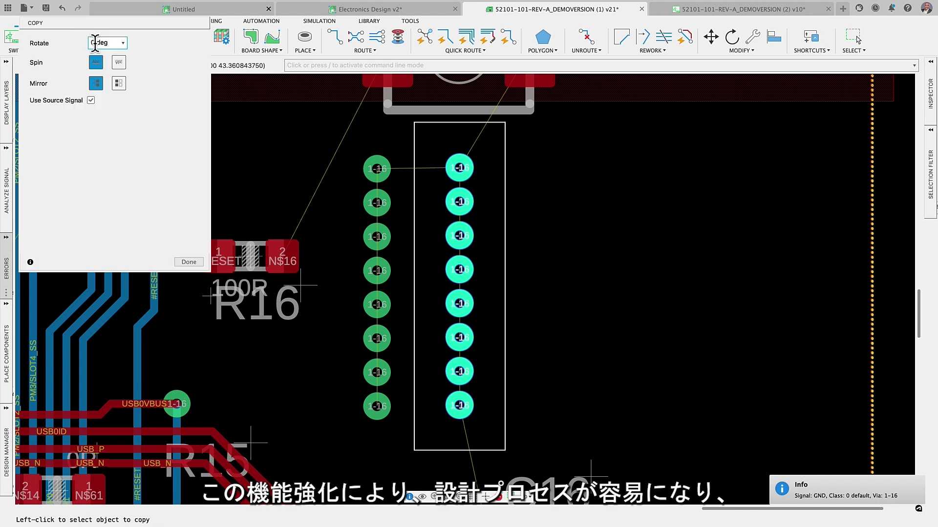
- Paste the copied via column further right without source signal names
left_click(189, 263)
left_click(117, 37)
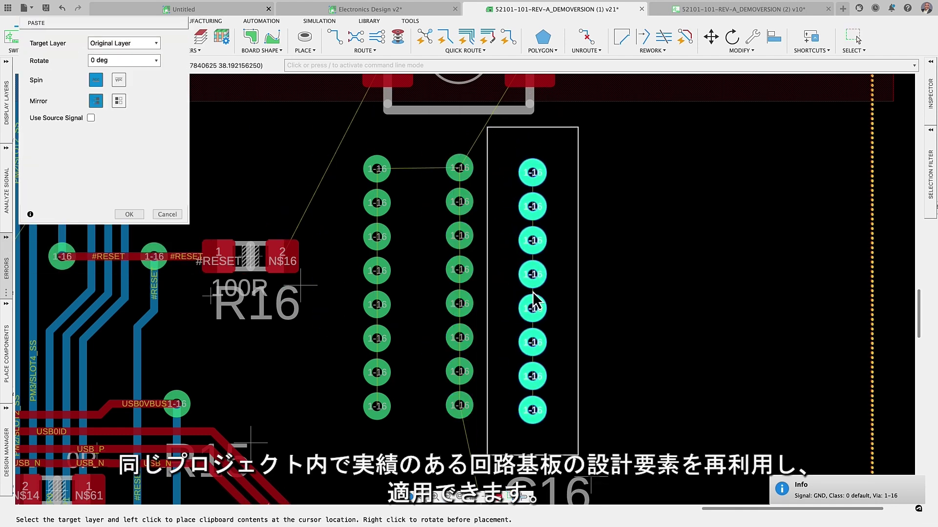
left_click(534, 292)
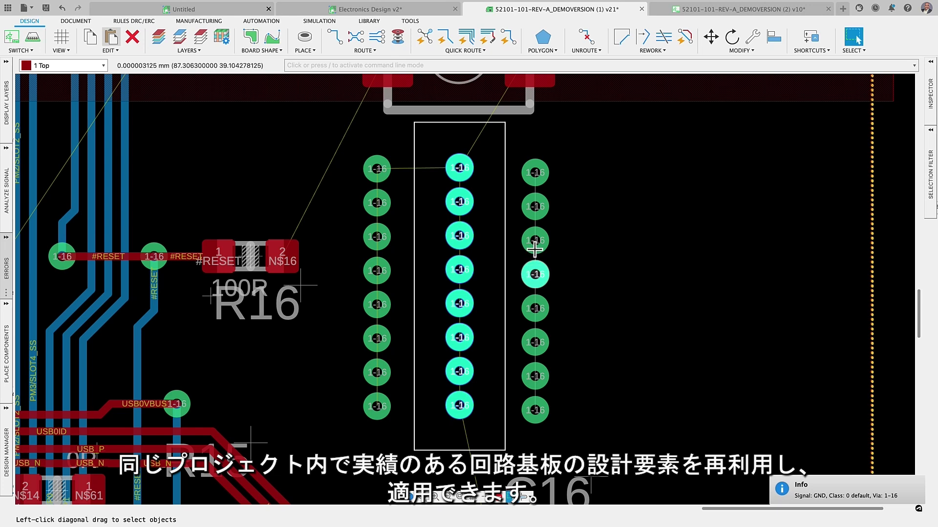
- Check a new via's Properties to confirm its signal name is GND1
right_click(537, 183)
left_click(576, 298)
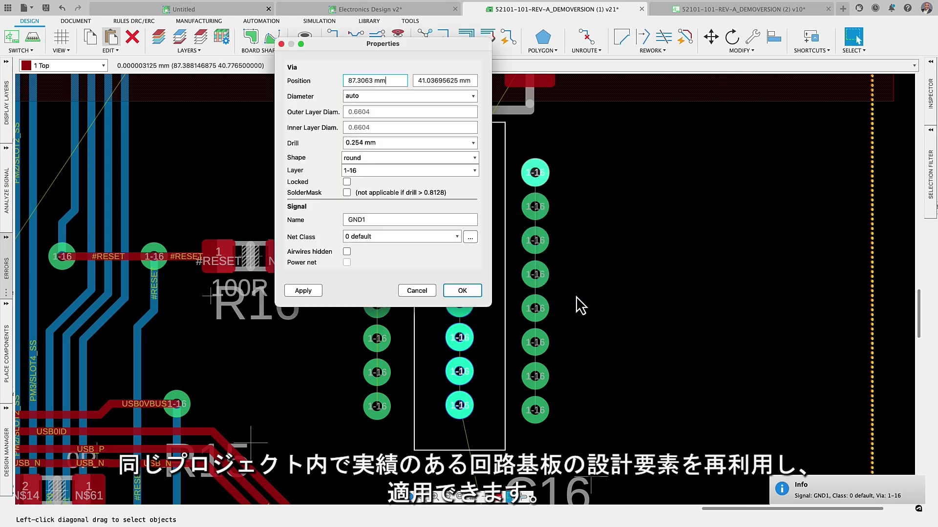
left_click(464, 292)
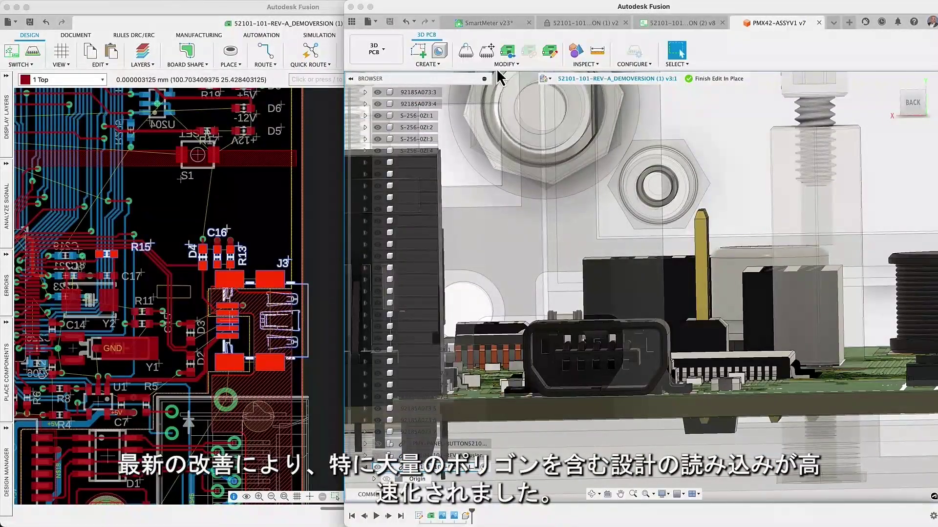
left_click(482, 53)
- Move the USB connector 2.6 mm in X with Update 2D PCB and Reroute enabled
left_click(564, 350)
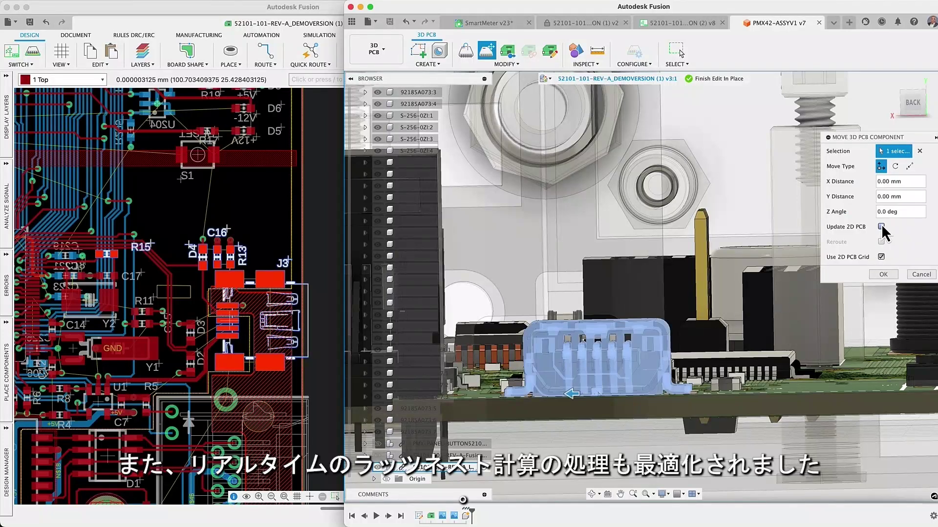
left_click(888, 181)
type("2.6")
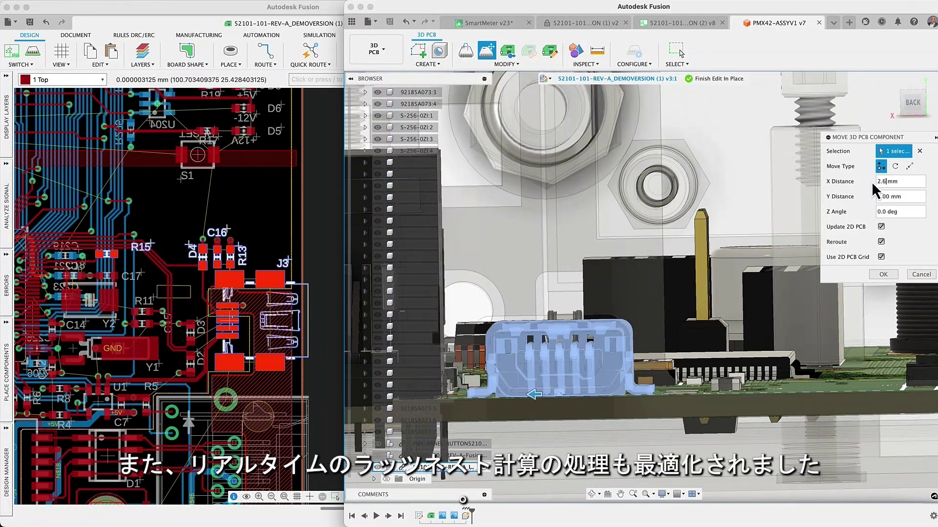
left_click(884, 274)
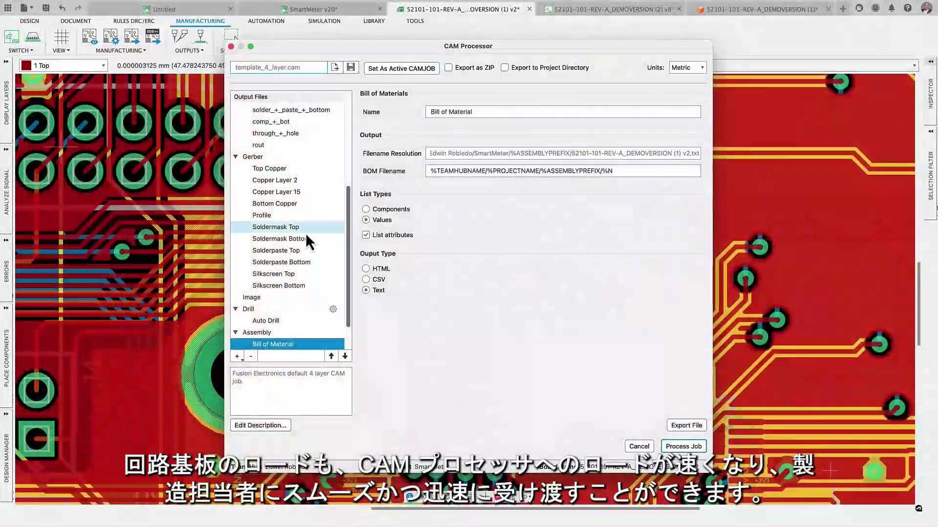
- Review the comp, solder paste, top ODB++ and Top/Bottom Copper Gerber output settings
scroll(308, 195, "up", 10)
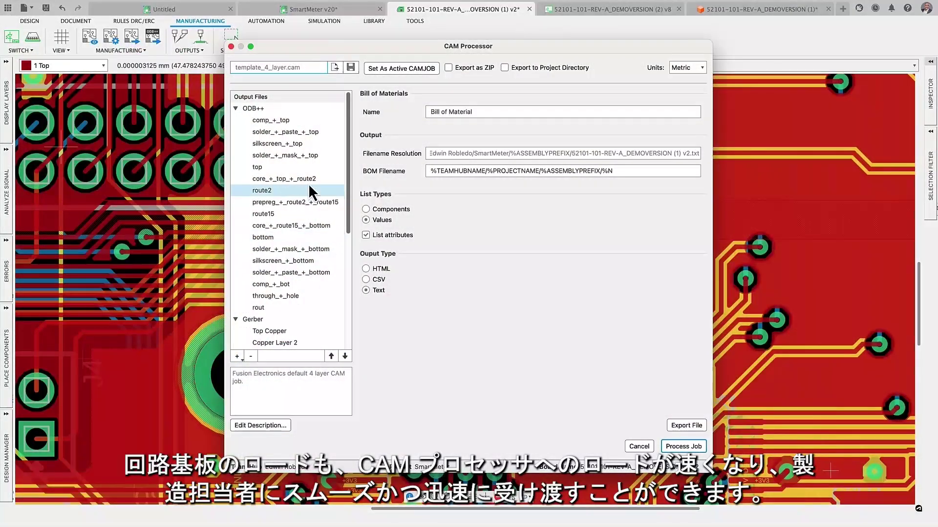
left_click(281, 123)
left_click(278, 136)
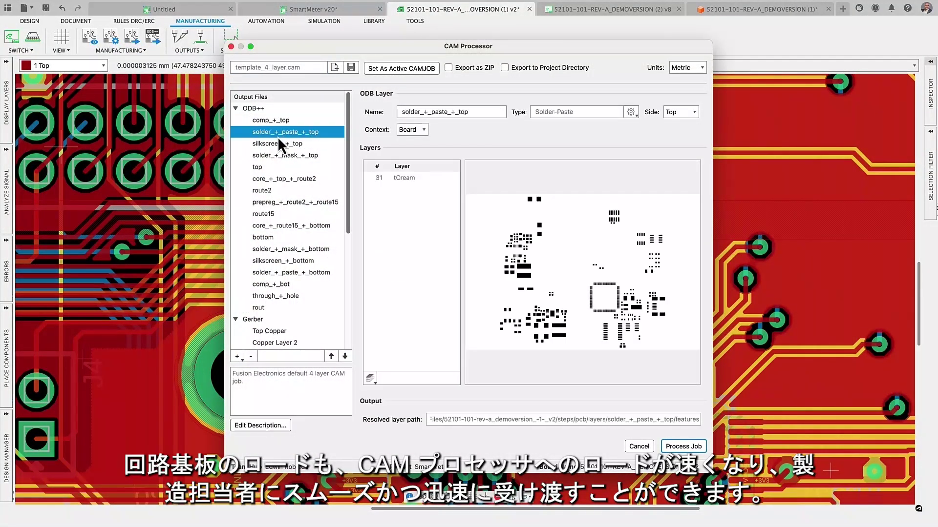
left_click(262, 170)
scroll(329, 300, "down", 3)
left_click(329, 299)
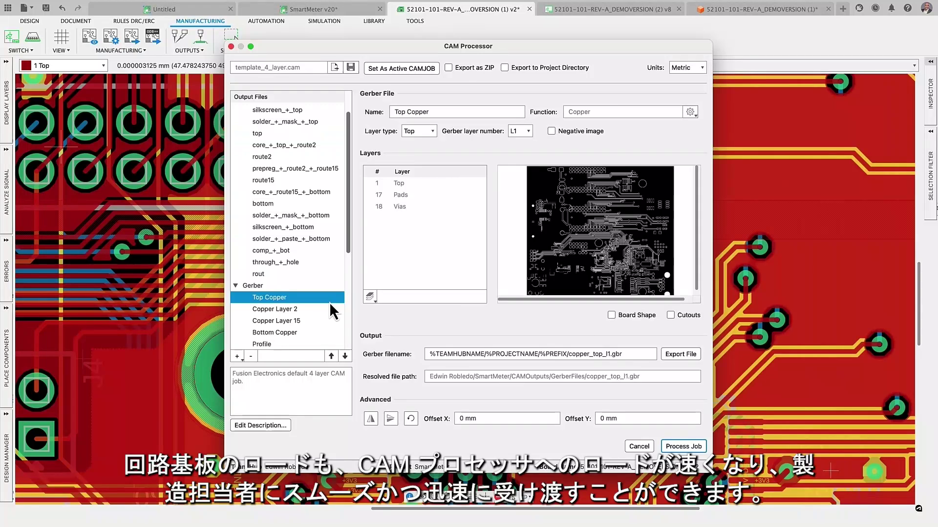
left_click(291, 334)
scroll(291, 332, "down", 5)
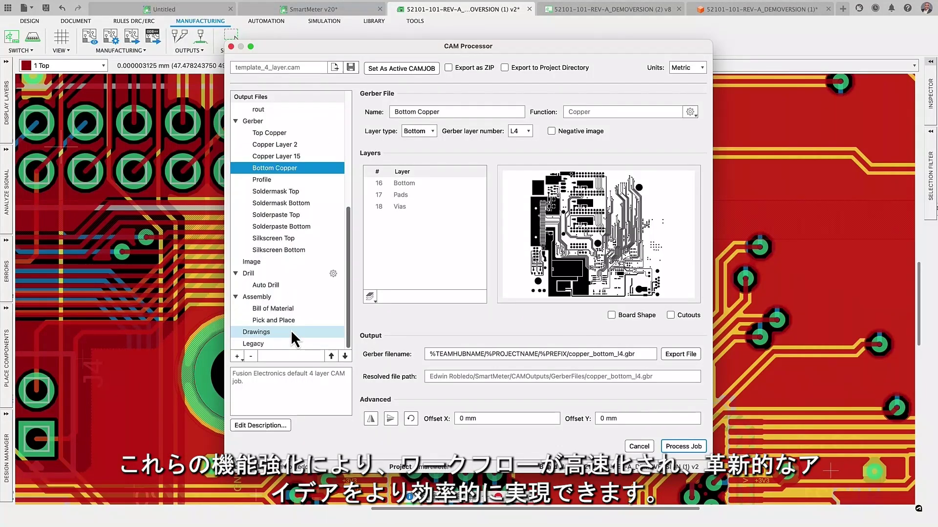
- Set the Image output's paper size to Letter and close the CAM Processor
left_click(288, 262)
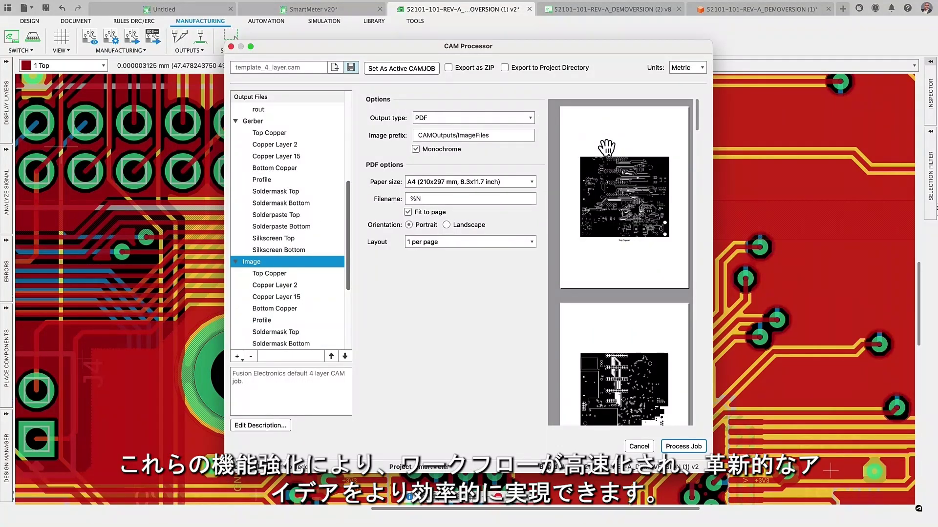
left_click(519, 185)
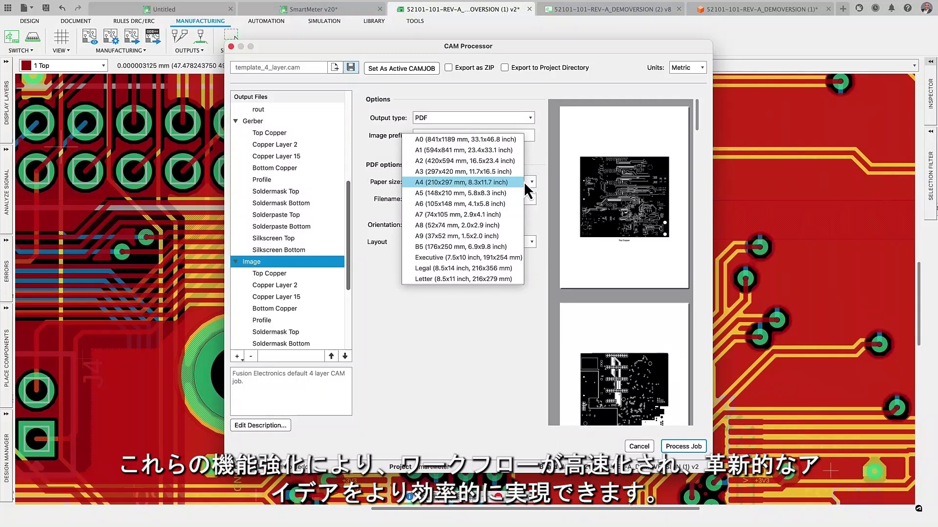
left_click(485, 280)
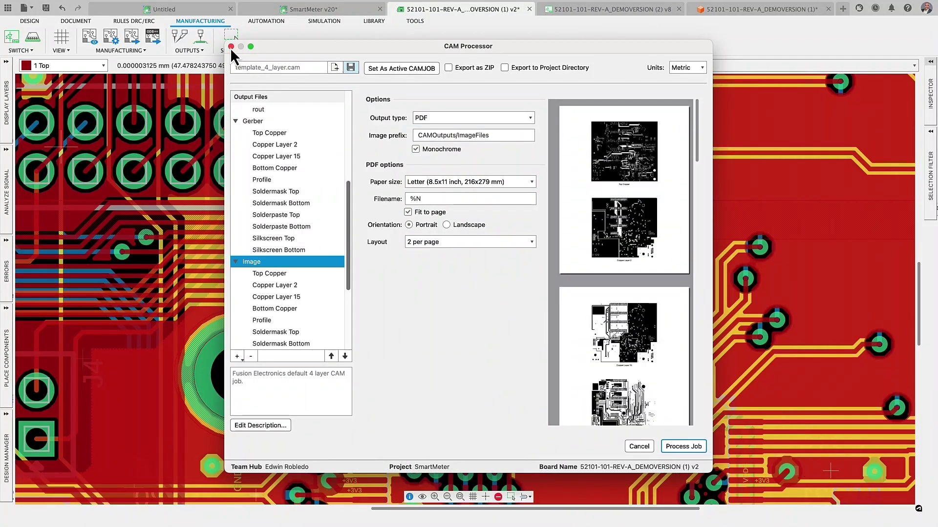
left_click(231, 46)
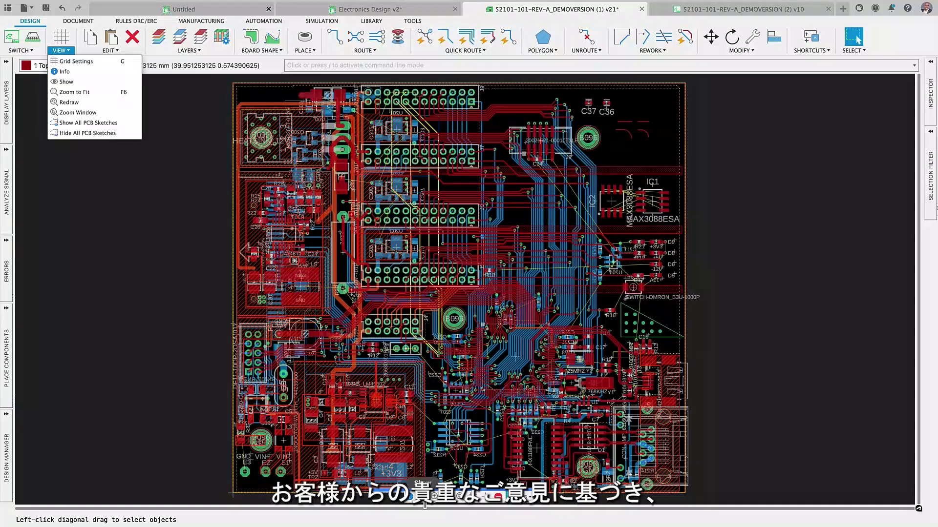
- Start Show, then hide and restore the Top and Bottom copper layers in Display Layers
left_click(66, 82)
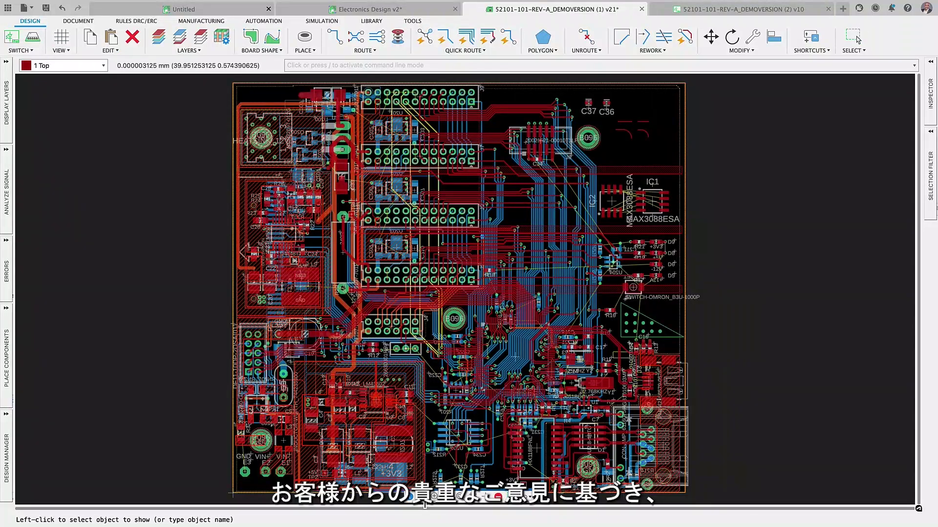
left_click(8, 129)
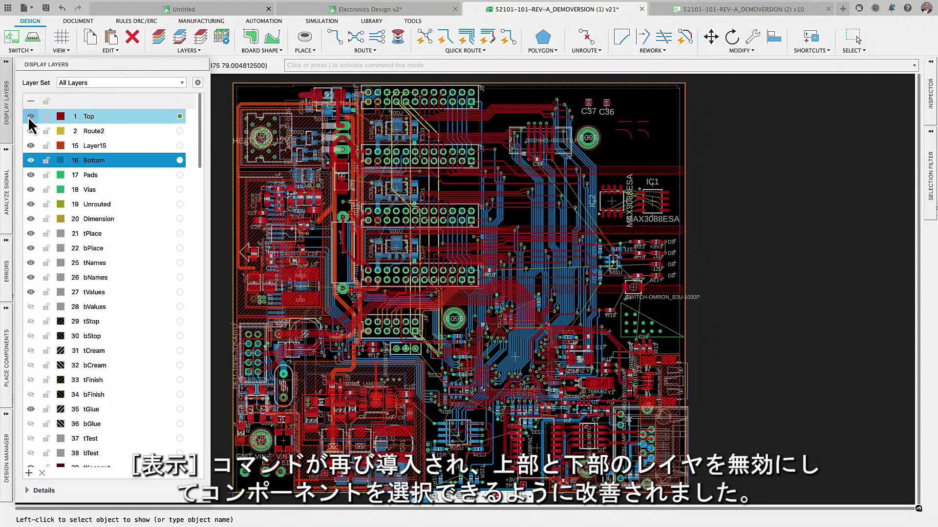
left_click(30, 116)
left_click(30, 161)
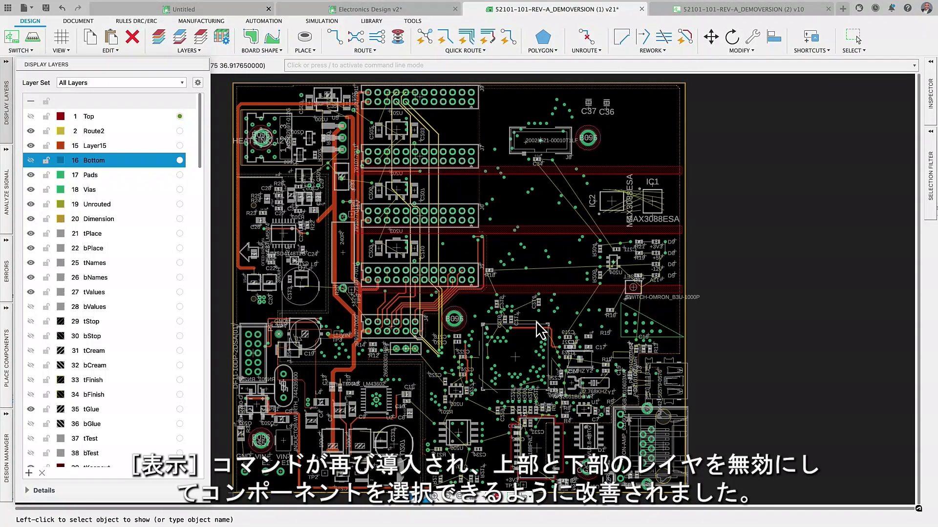
left_click(31, 160)
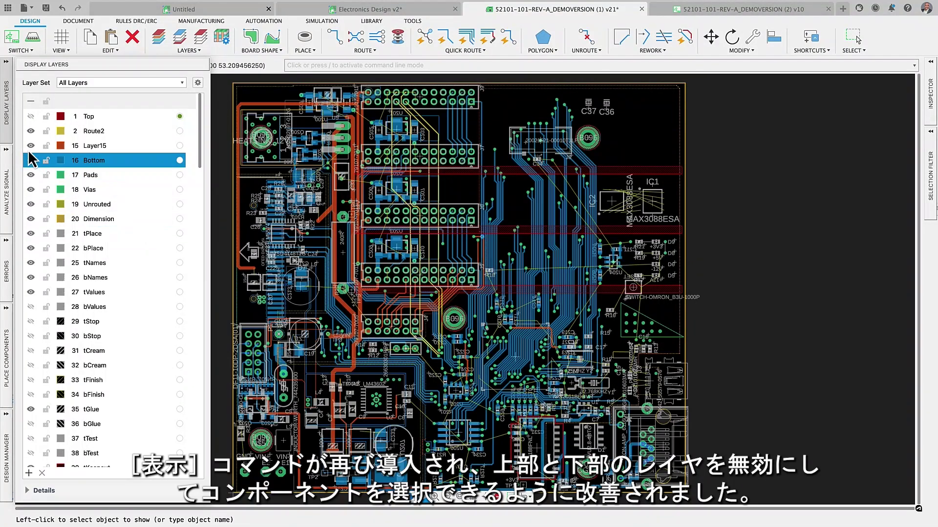
left_click(30, 117)
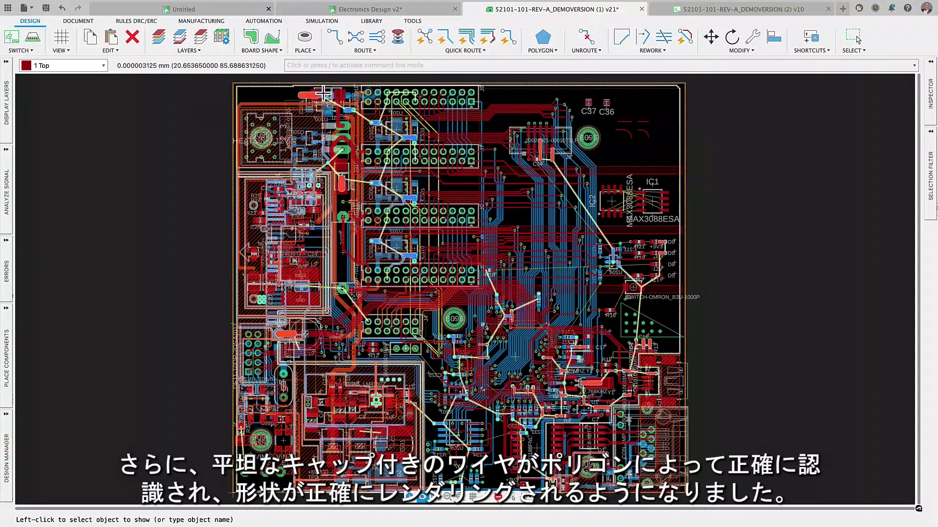
- Show all polygon pour fills and zoom in to inspect them
left_click(529, 48)
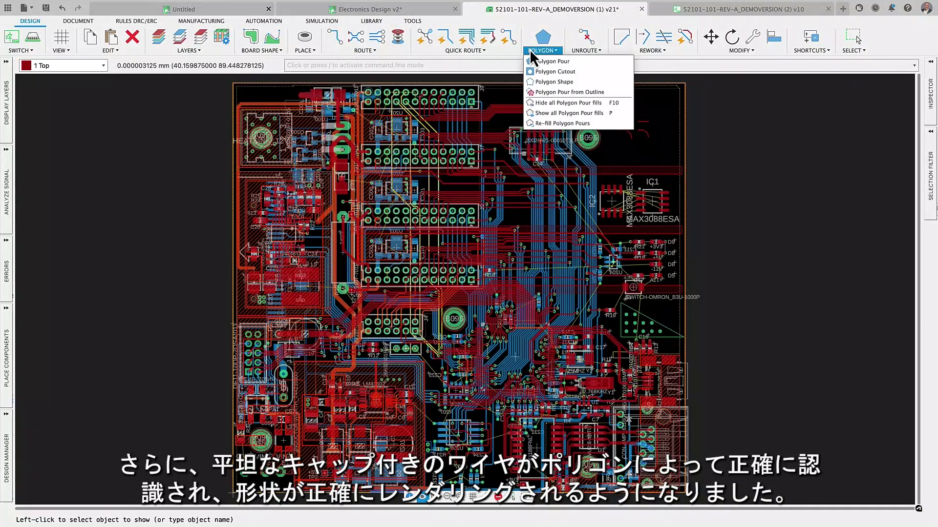
left_click(549, 113)
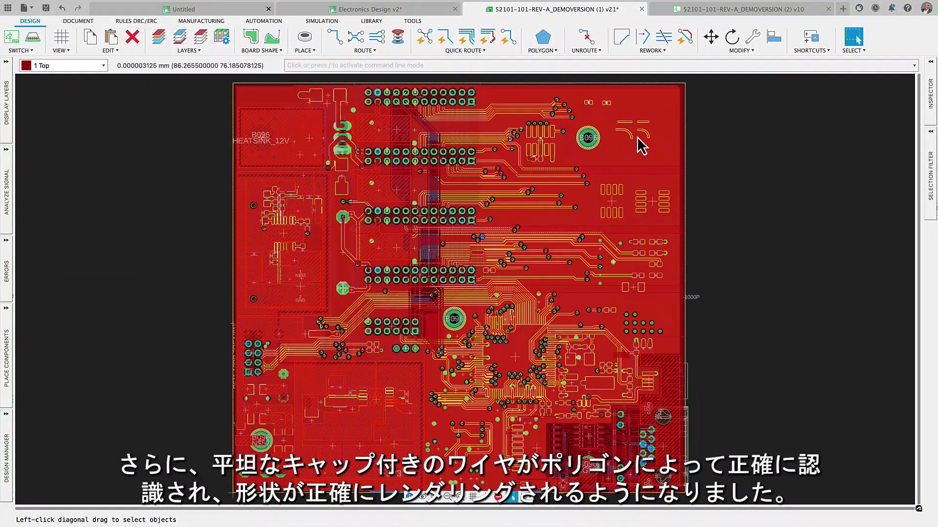
scroll(637, 128, "up", 3)
scroll(637, 123, "up", 10)
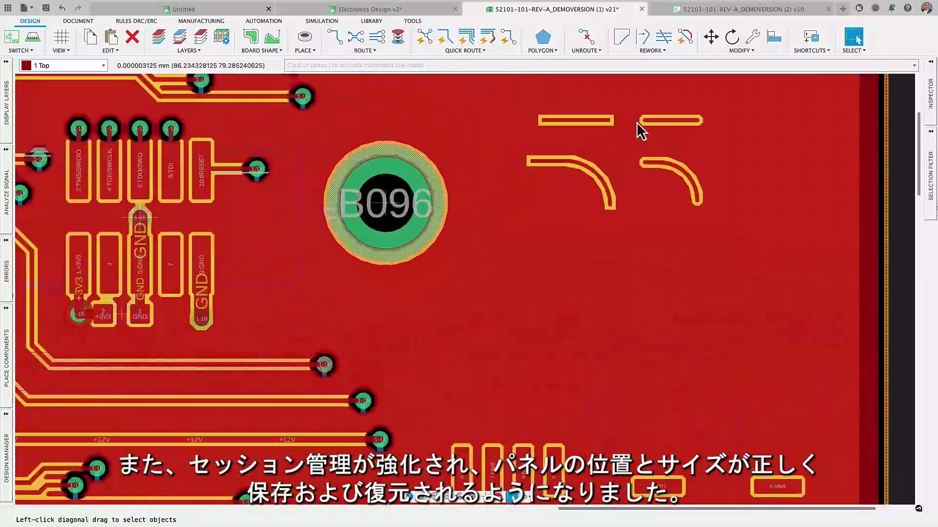
scroll(636, 125, "down", 5)
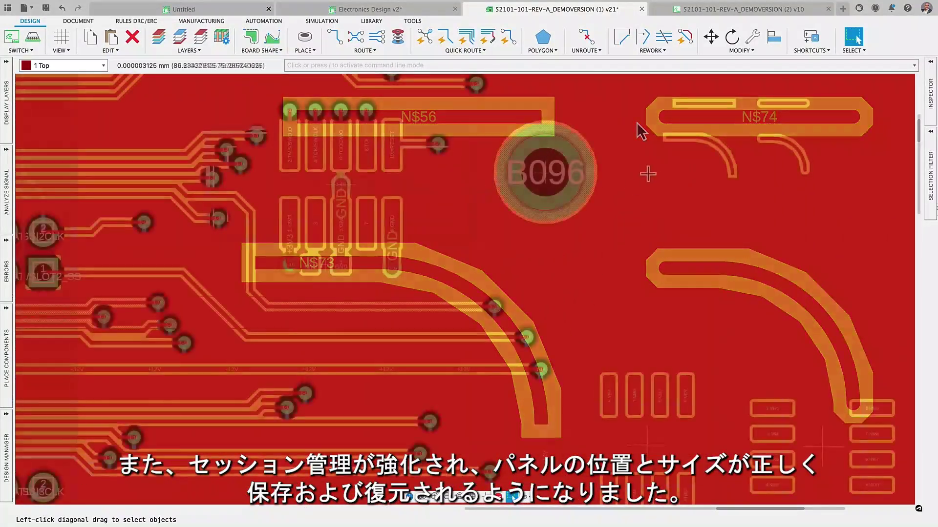
- Open the Display Layers list, then the Place Components library list of footprints
left_click(7, 131)
mouse_move(208, 190)
left_mouse_down()
mouse_move(324, 199)
mouse_move(211, 198)
left_mouse_up()
left_click(7, 356)
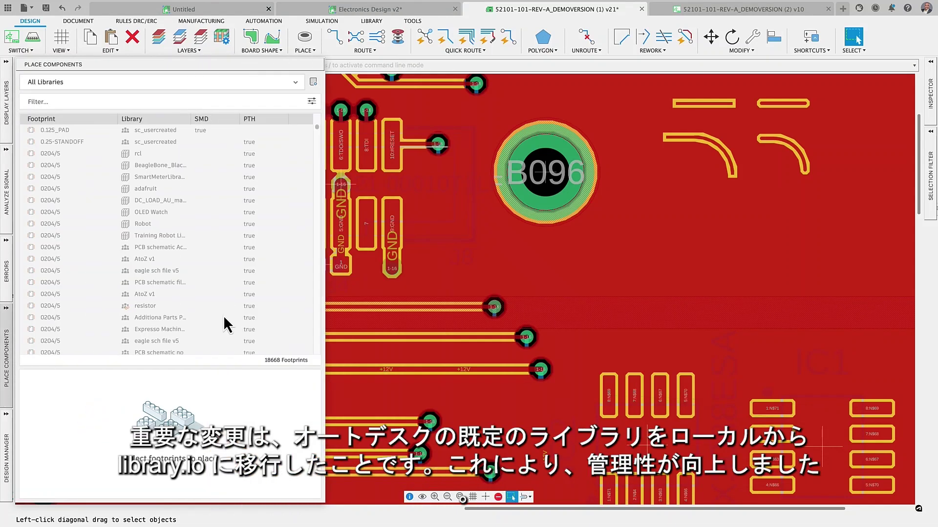
- List the design's components, filter Library Manager to Fusion Electronics, then close it
left_click(6, 458)
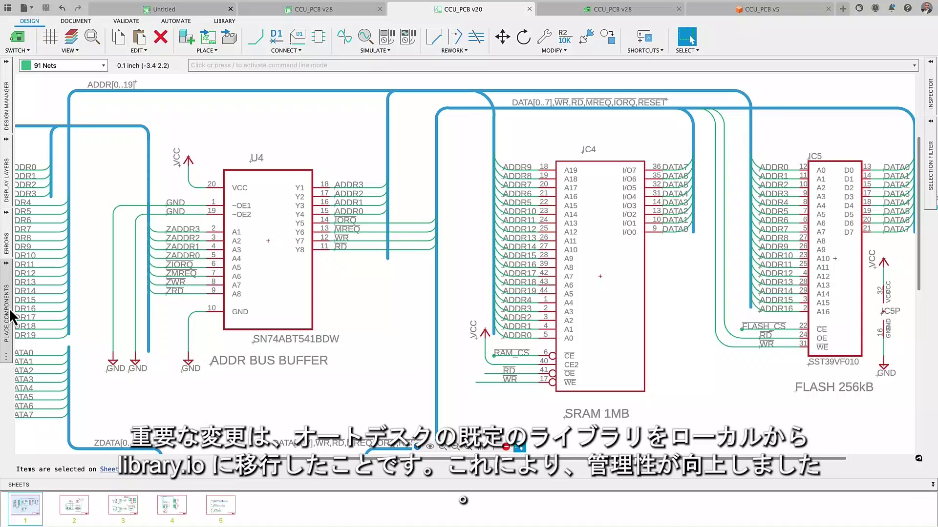
left_click(7, 313)
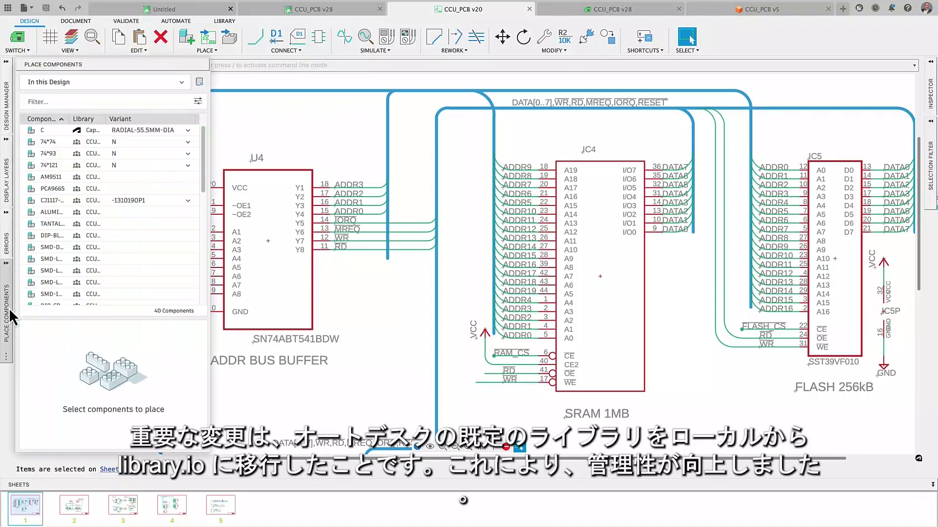
left_click(201, 85)
left_click(248, 232)
scroll(254, 259, "down", 5)
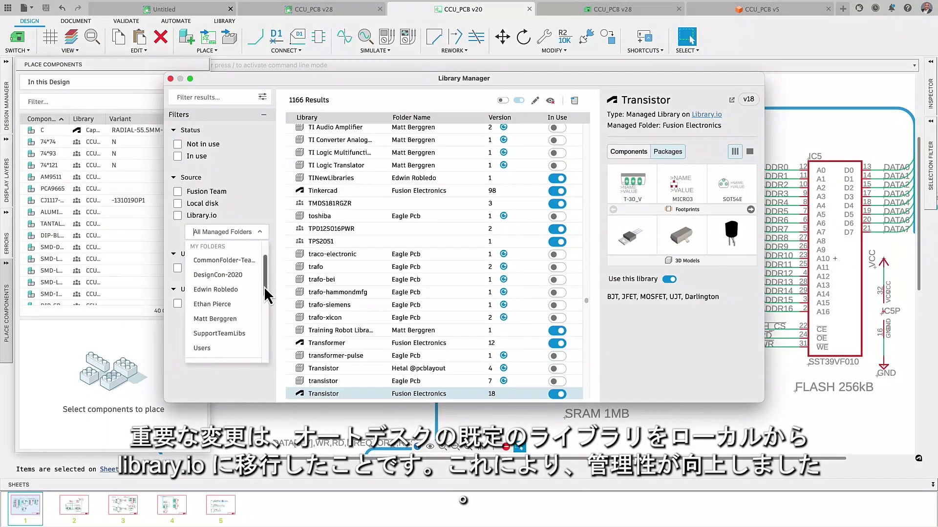
left_click(242, 306)
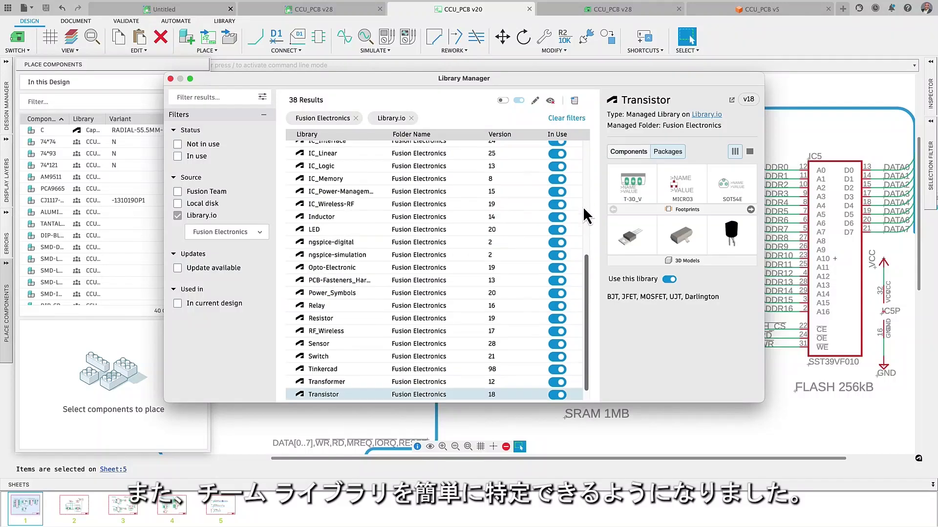
left_click_drag(585, 263, 573, 148)
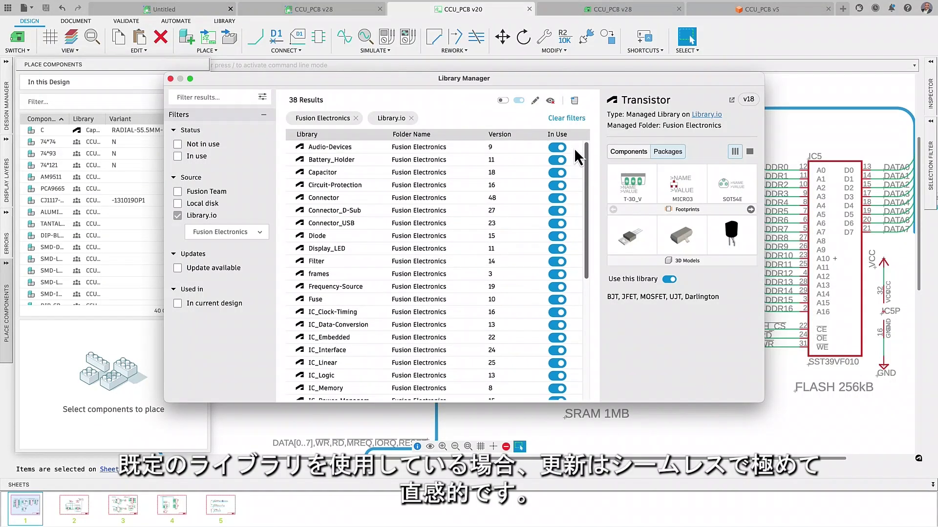
left_click(170, 79)
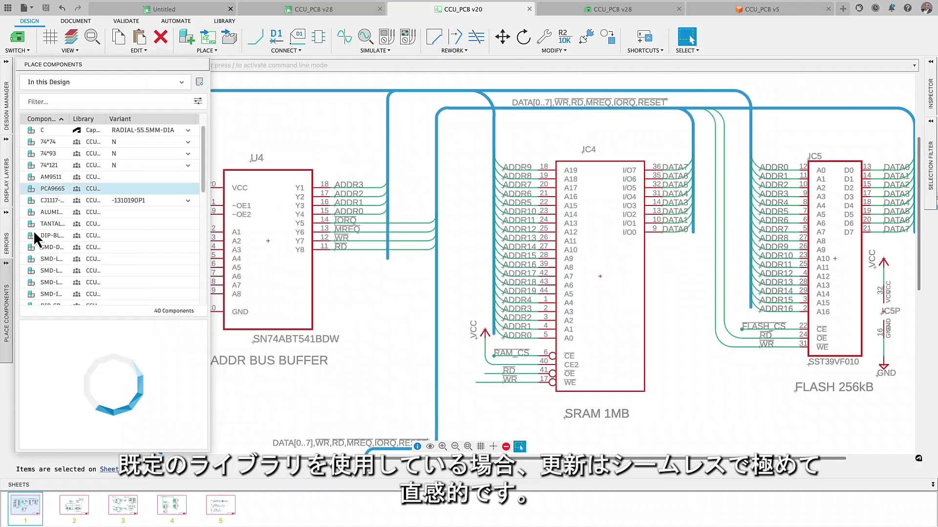
left_click(6, 303)
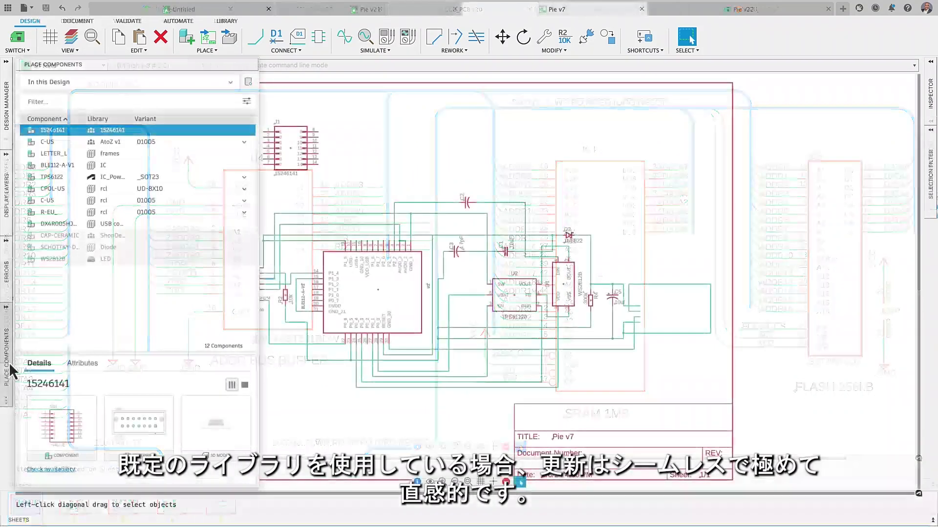
- Swap the SCHOTTKY-DIODE to the Eagle Pcb diode library and the Capacitor to Fusion Electronics
left_click(126, 248)
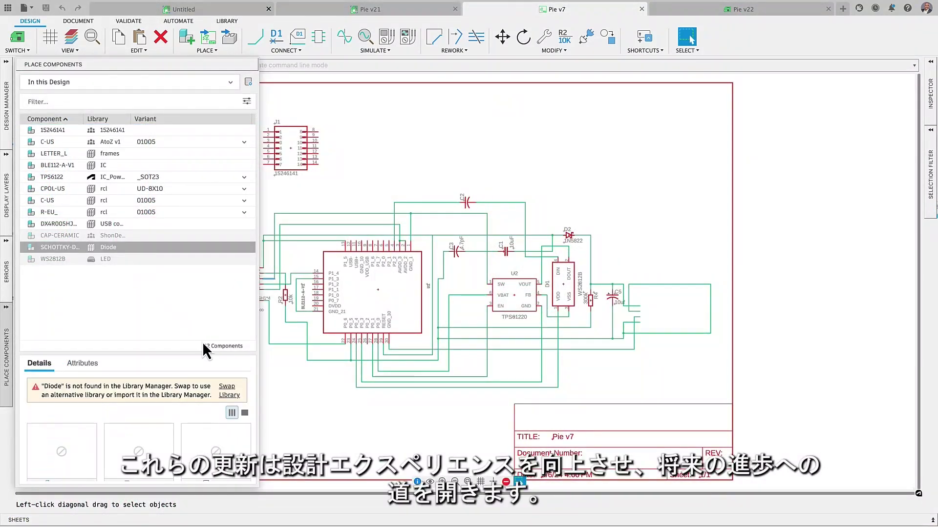
left_click(225, 388)
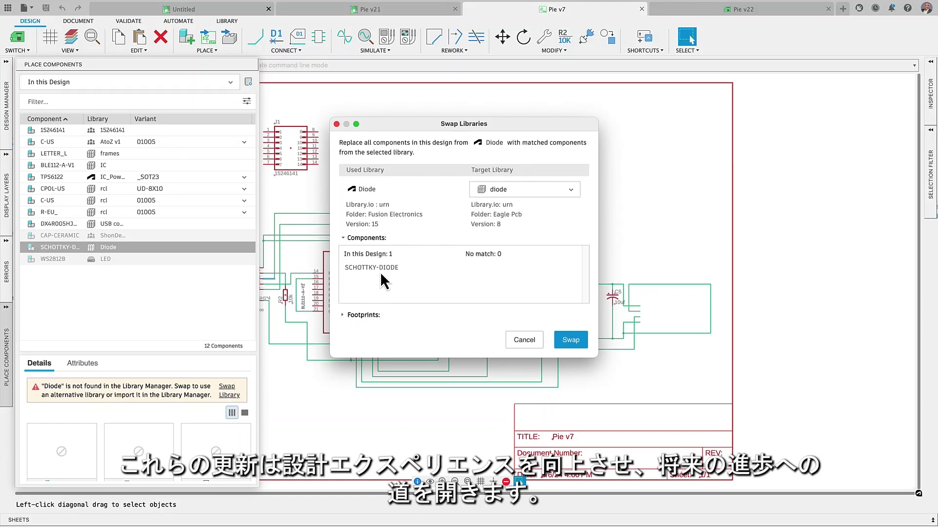
left_click(580, 341)
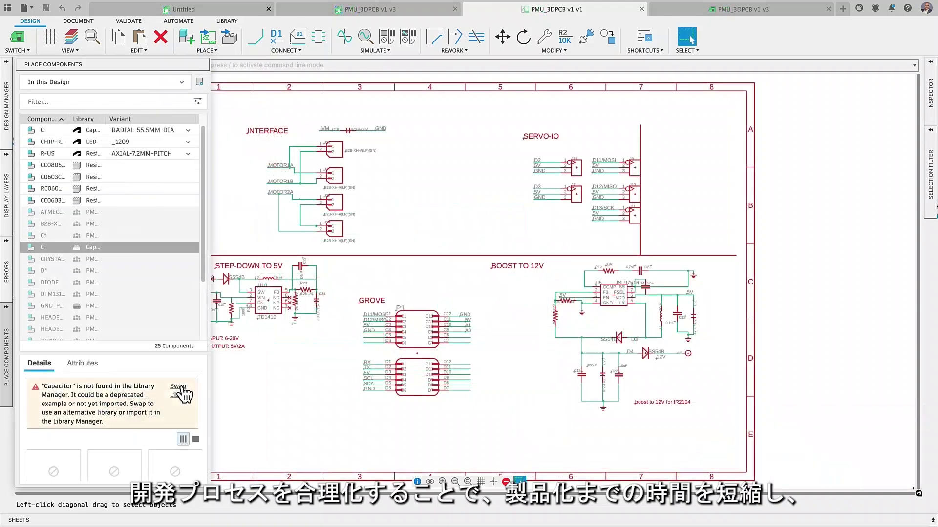
left_click(179, 389)
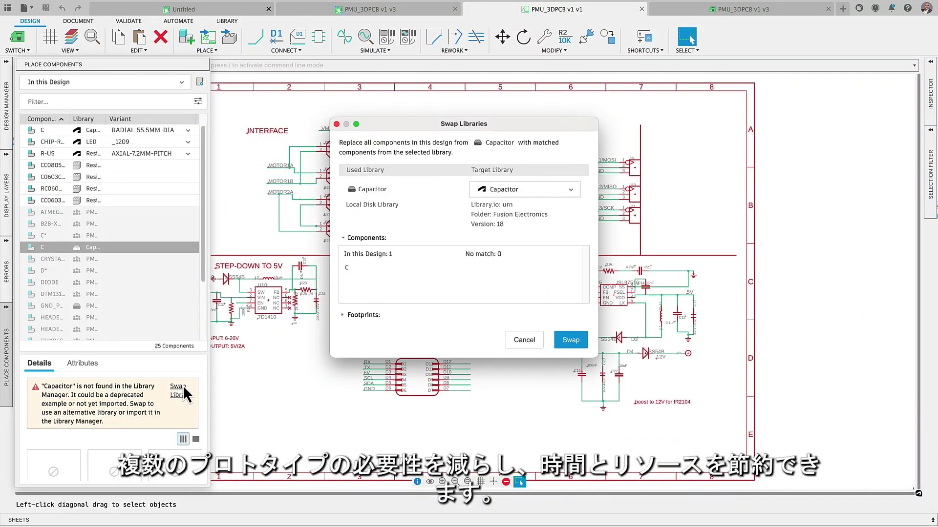
left_click(567, 341)
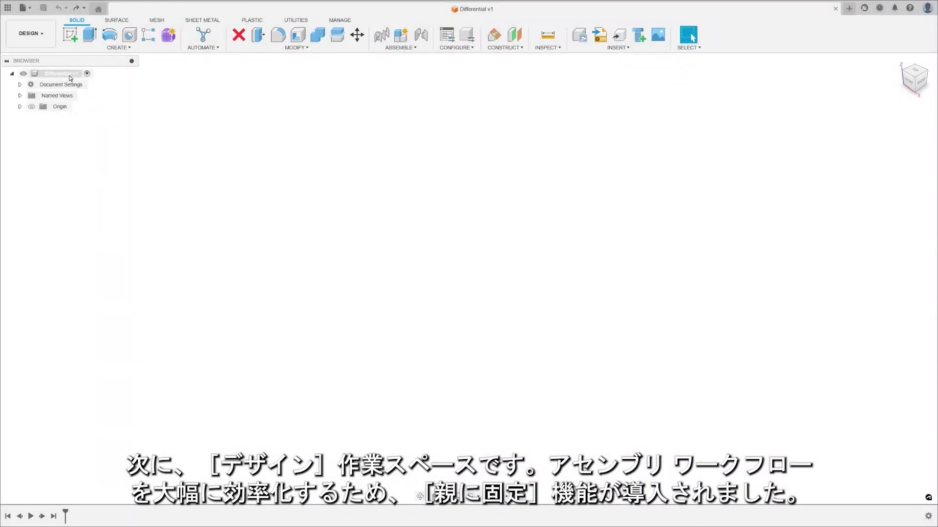
- Create a new component under the Differential root, replacing its default name with PQX
right_click(70, 77)
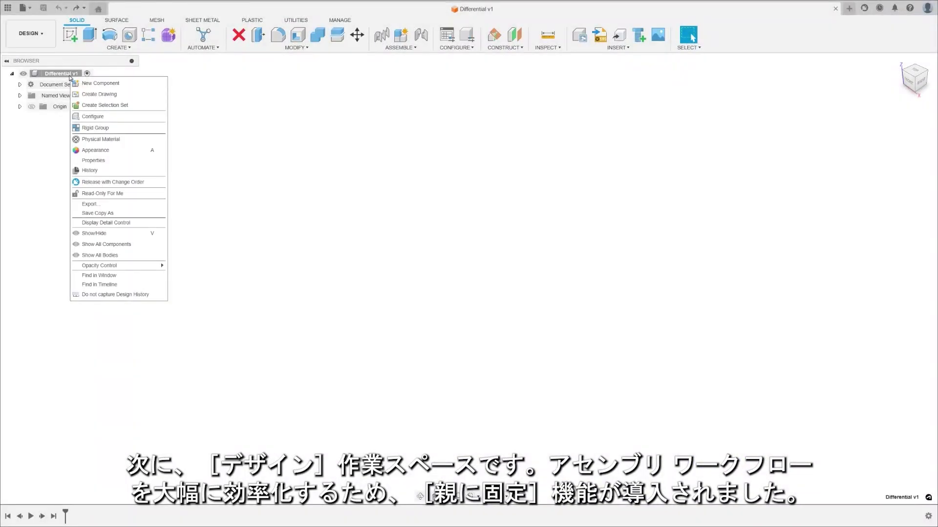
left_click(86, 85)
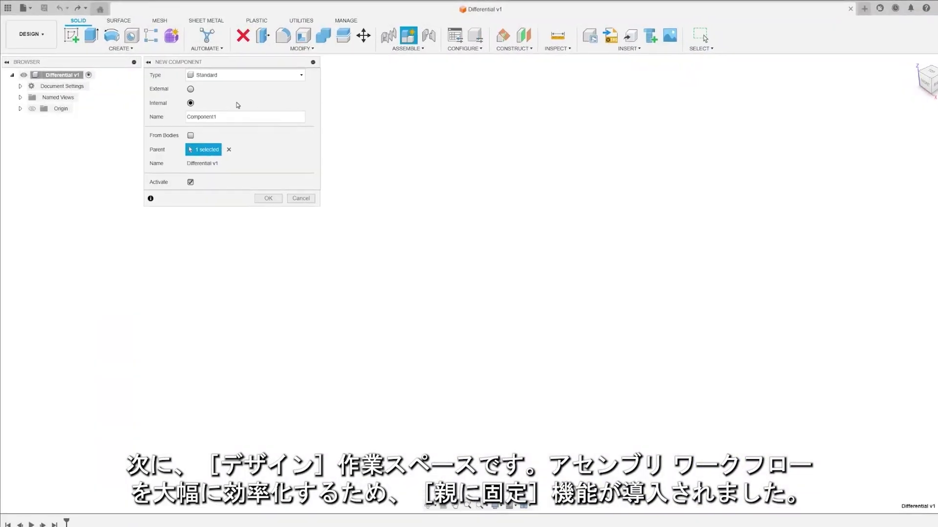
double_click(242, 120)
type("PQ")
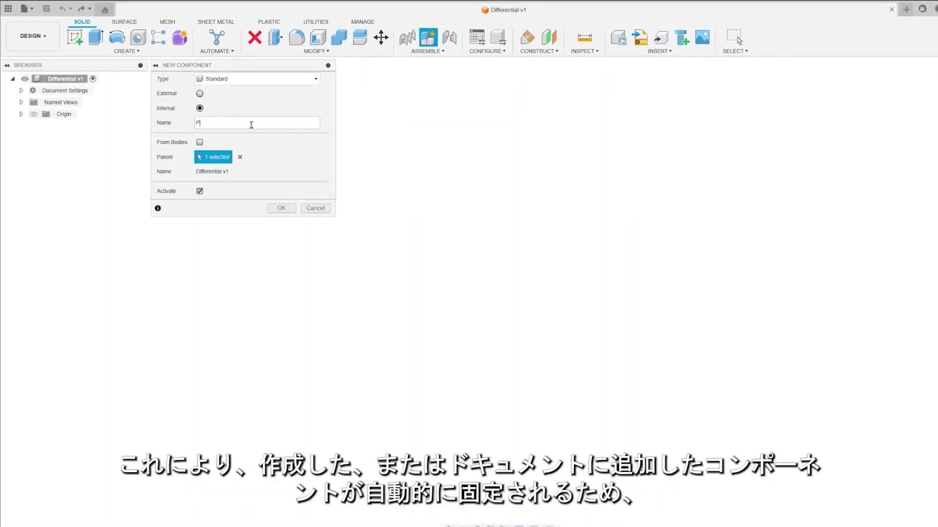
type("X056")
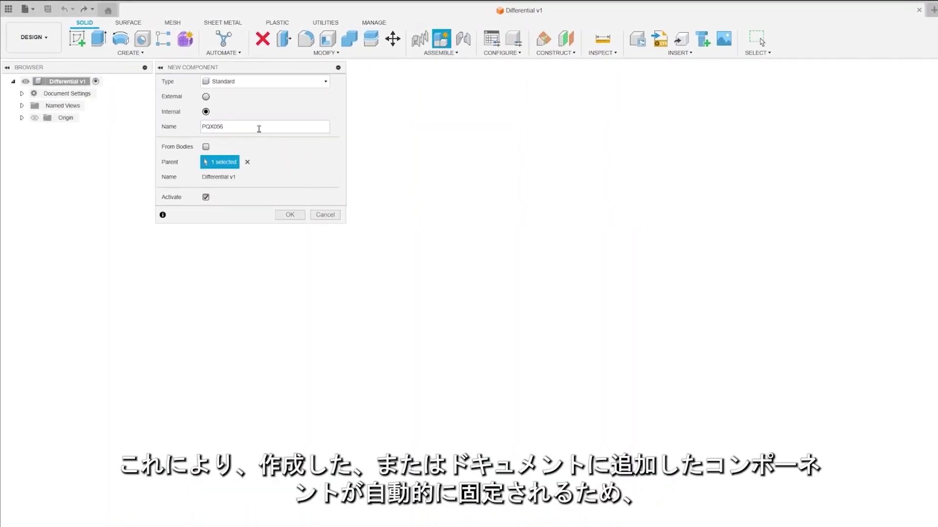
key("Return")
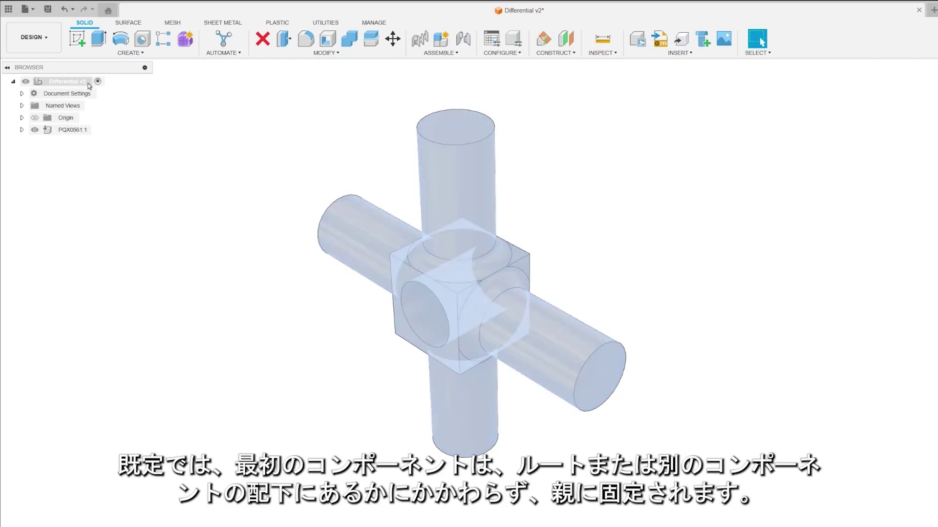
- Create internal component PQX0054 under the Differential v2 root, keeping the default name
right_click(93, 85)
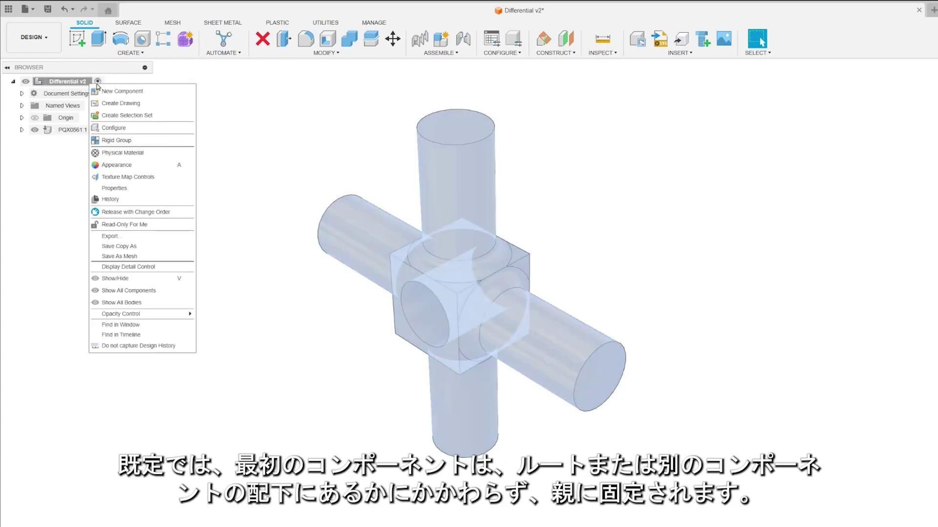
left_click(120, 92)
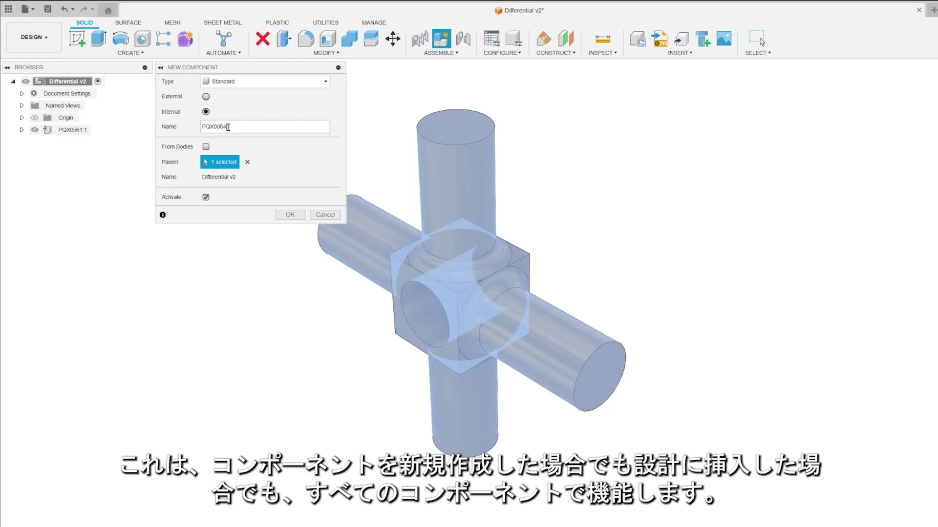
left_click(289, 217)
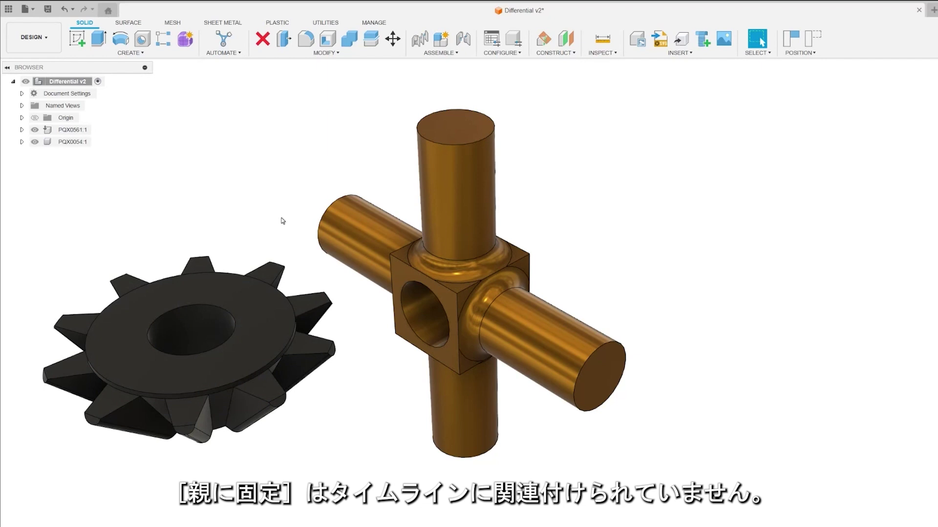
- Joint the gear's hole centre onto the top of the shaft
left_click(464, 40)
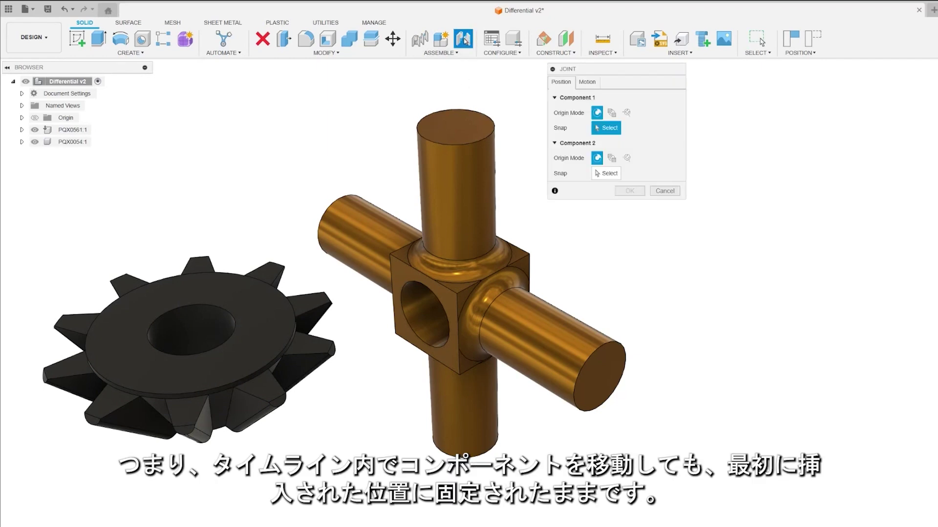
left_click(191, 324)
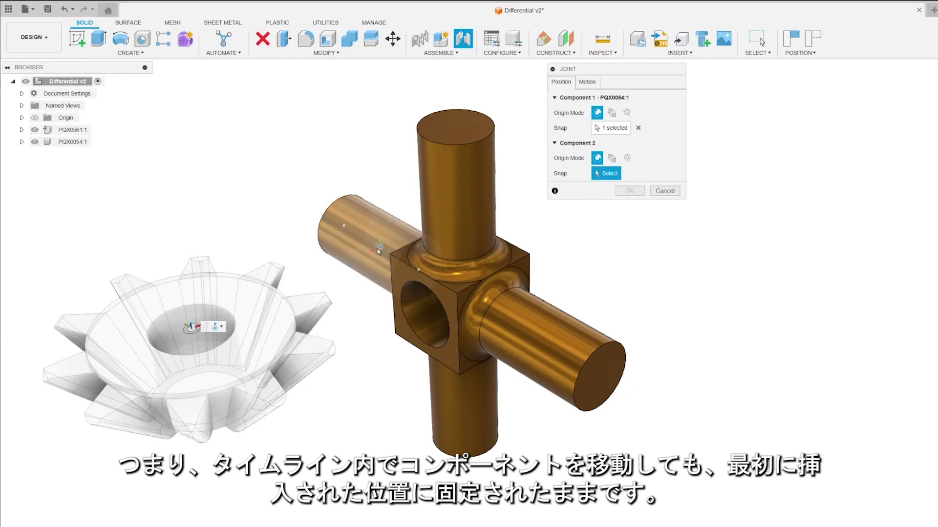
left_click(457, 128)
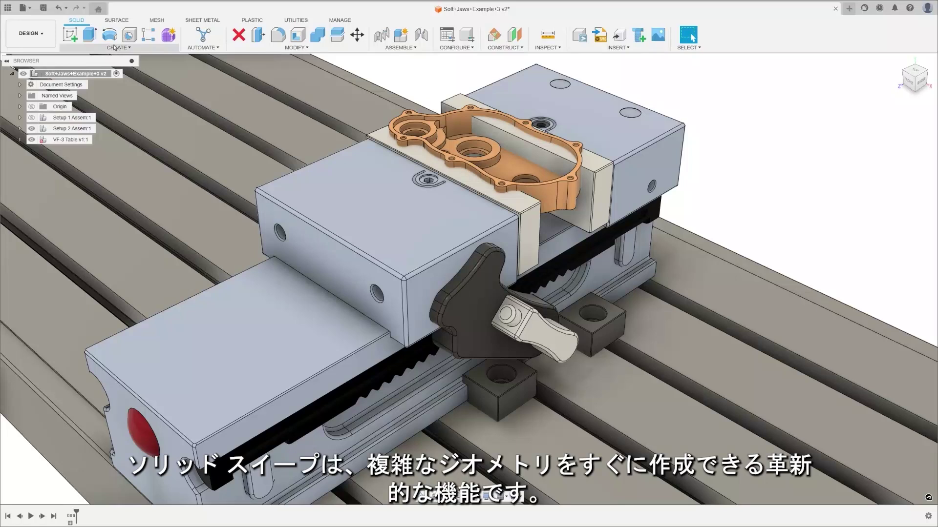
- Start a Solid Sweep with the orange part as the body along a chosen path
left_click(115, 47)
left_click(83, 112)
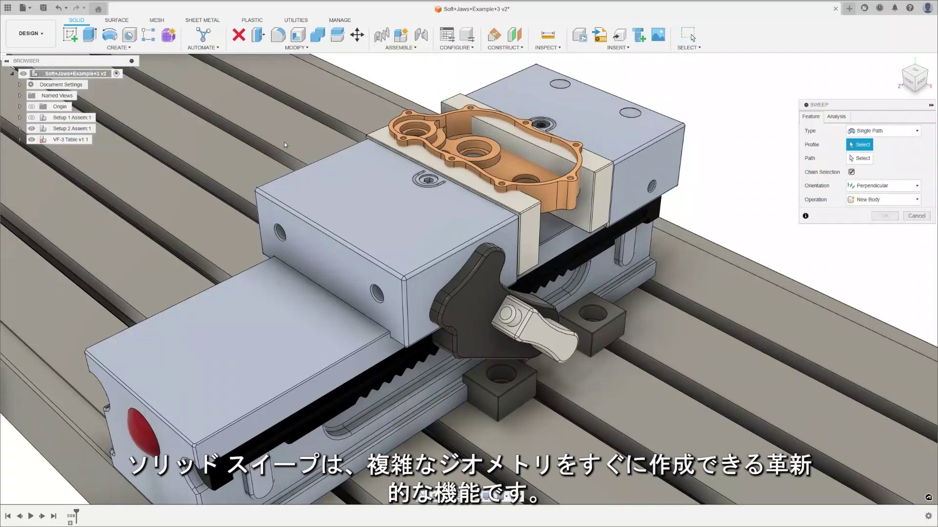
left_click(884, 131)
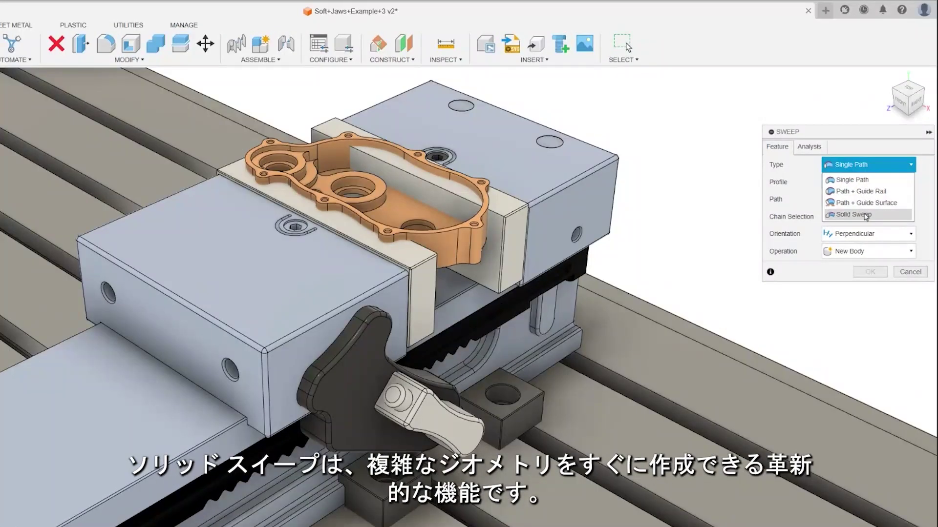
left_click(865, 215)
left_click(442, 246)
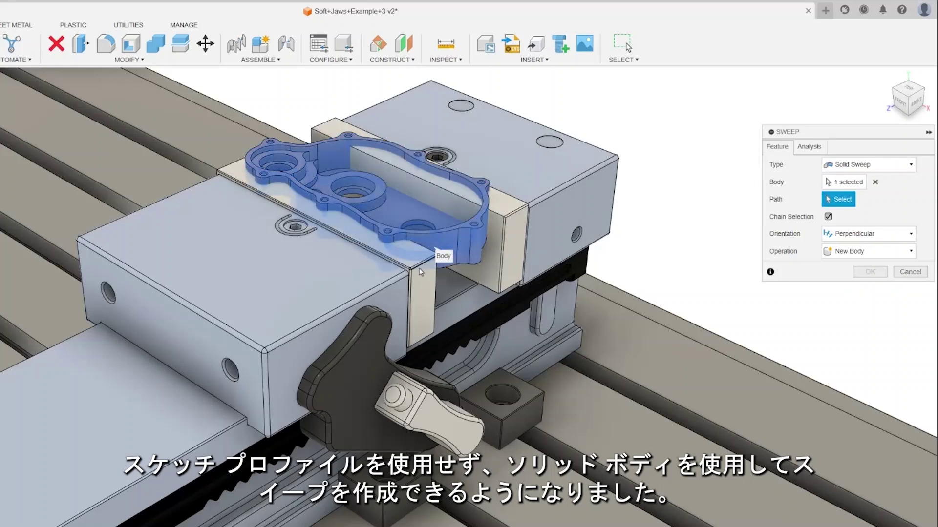
left_click(424, 264)
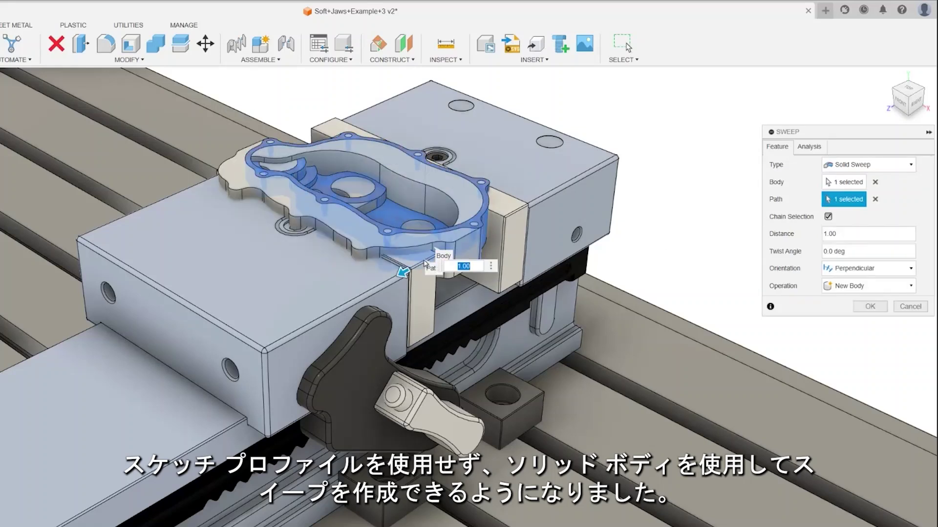
- Make the sweep a Cut in the Rear Jaw only, excluding Front Jaw Body1 and Body2, then hide the part
left_click(862, 288)
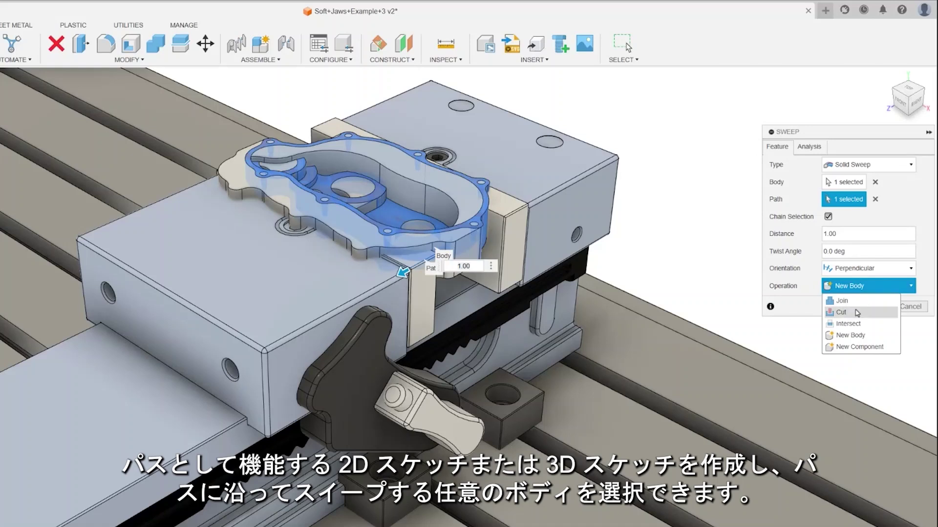
left_click(852, 337)
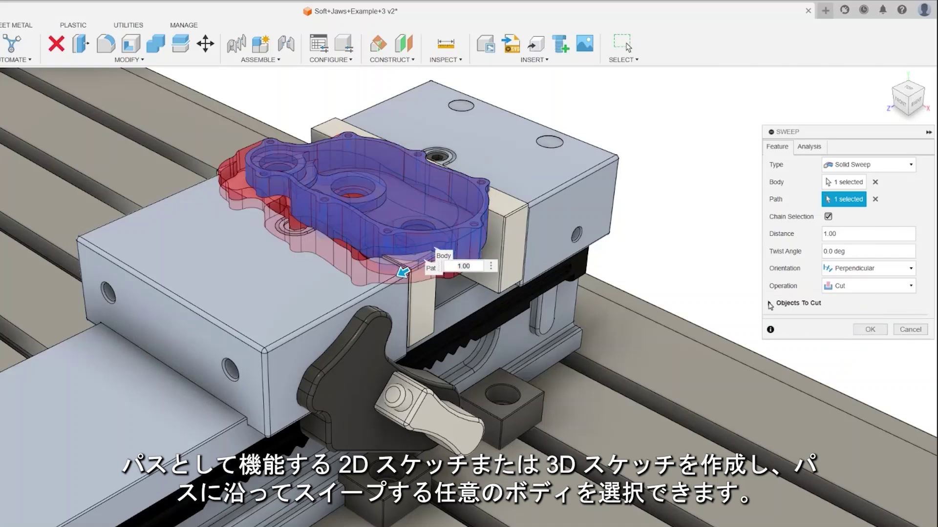
left_click(769, 305)
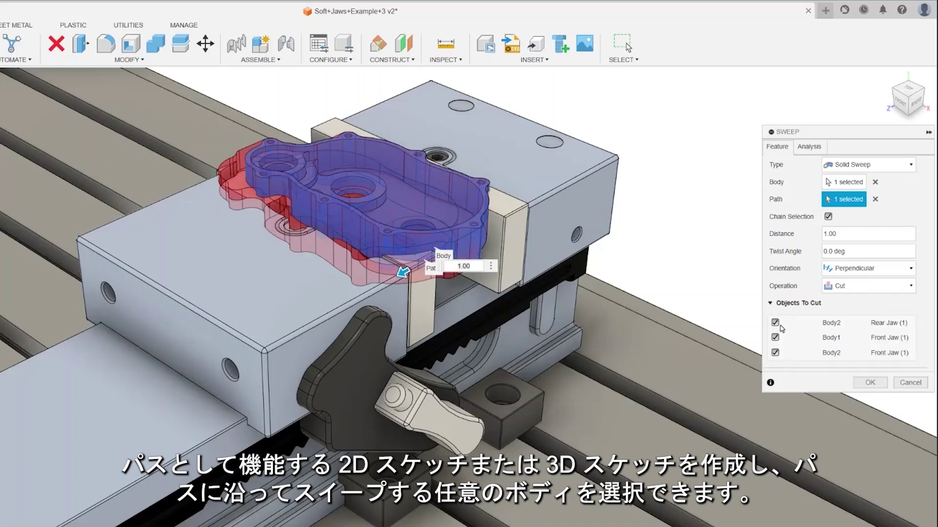
left_click(775, 337)
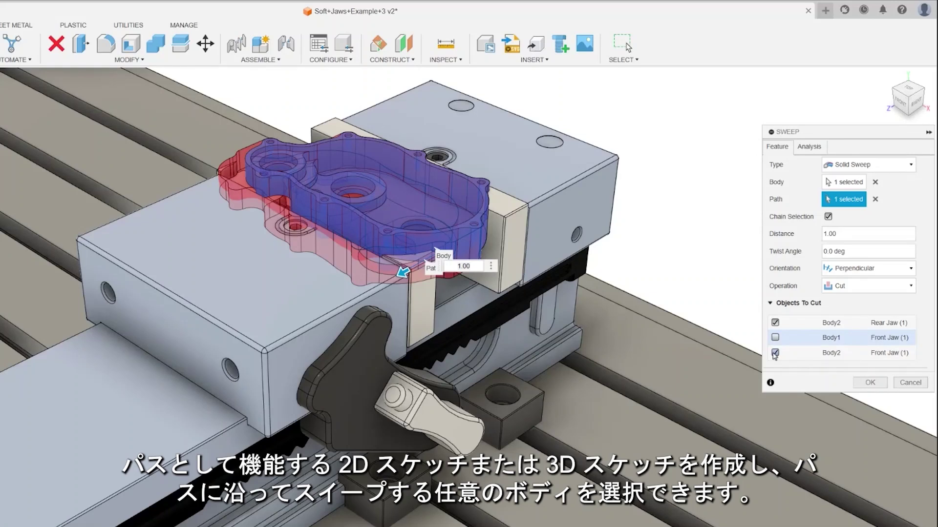
left_click(774, 352)
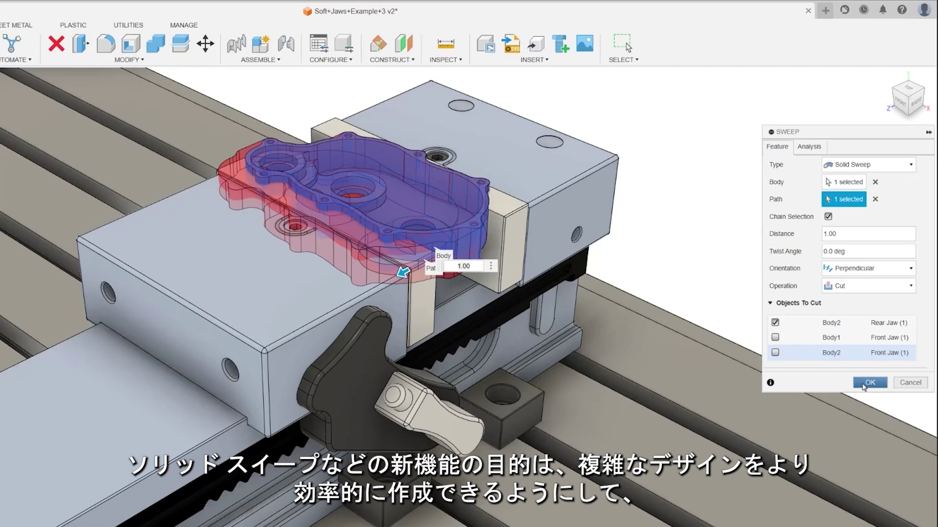
left_click(869, 383)
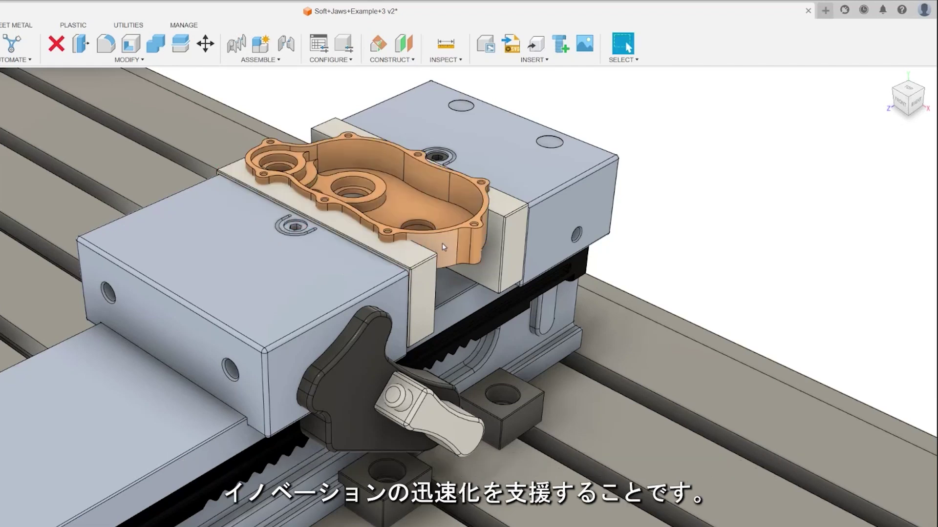
key("v")
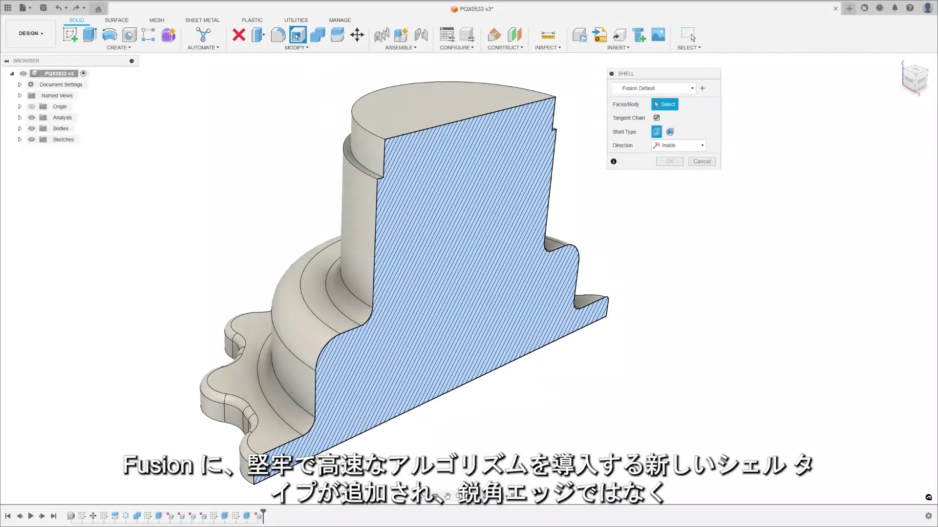
- Shell the part from its top face with a 5 mm inside thickness
left_click(468, 98)
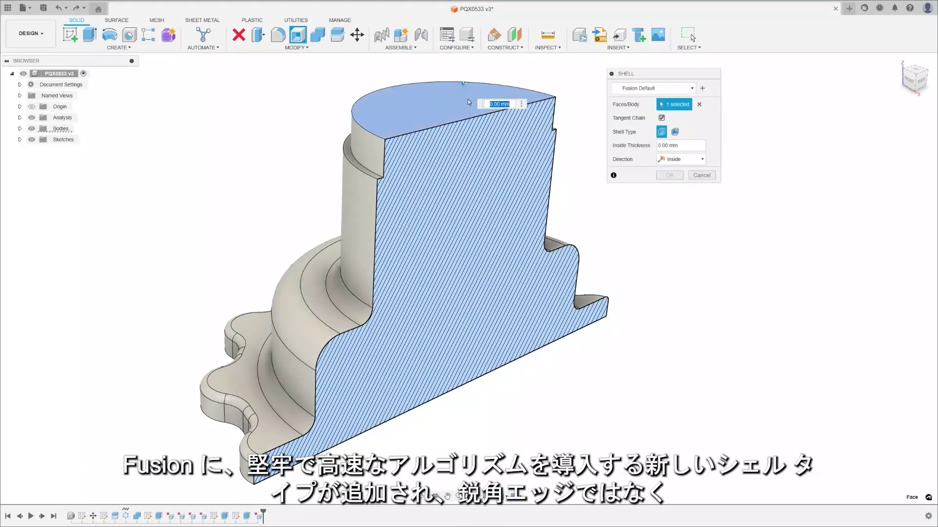
left_click(660, 147)
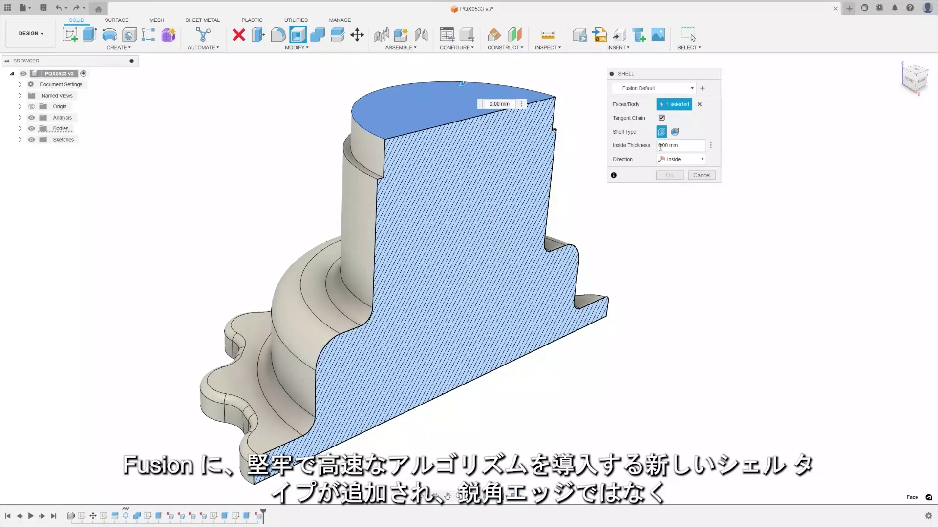
type("5")
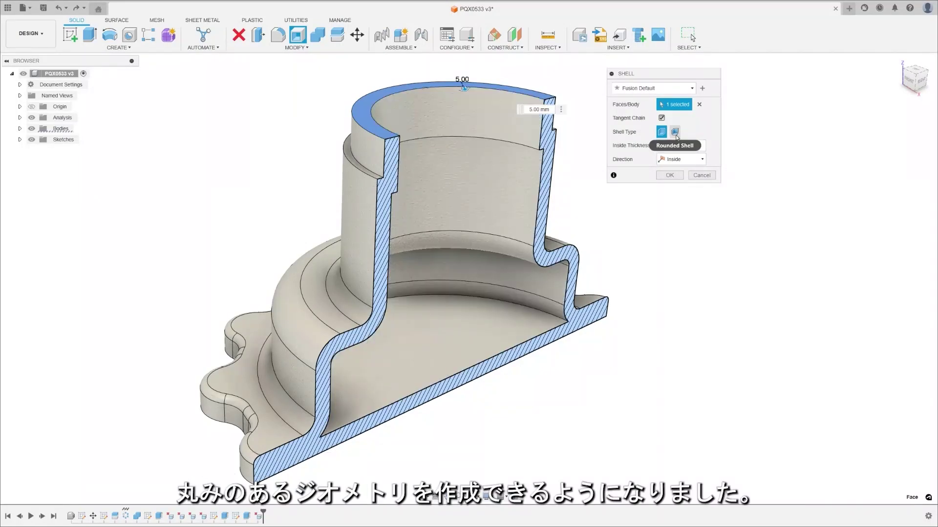
- Compare the rounded and sharp shell types, then set the shell direction to Outside
left_click(675, 132)
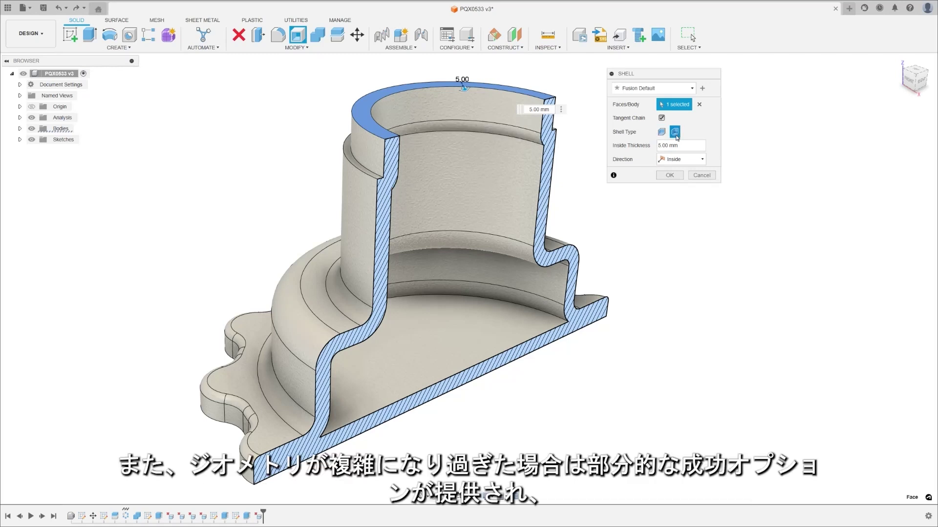
left_click(664, 134)
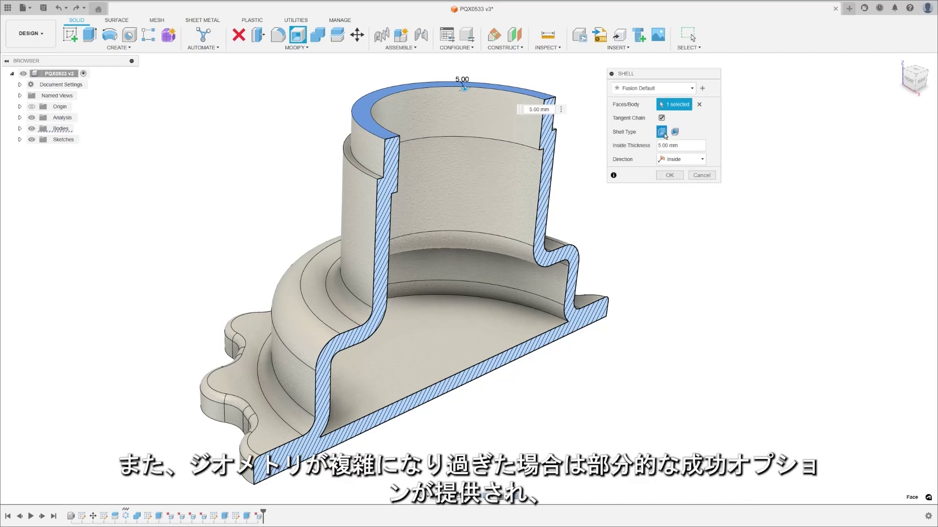
left_click(682, 160)
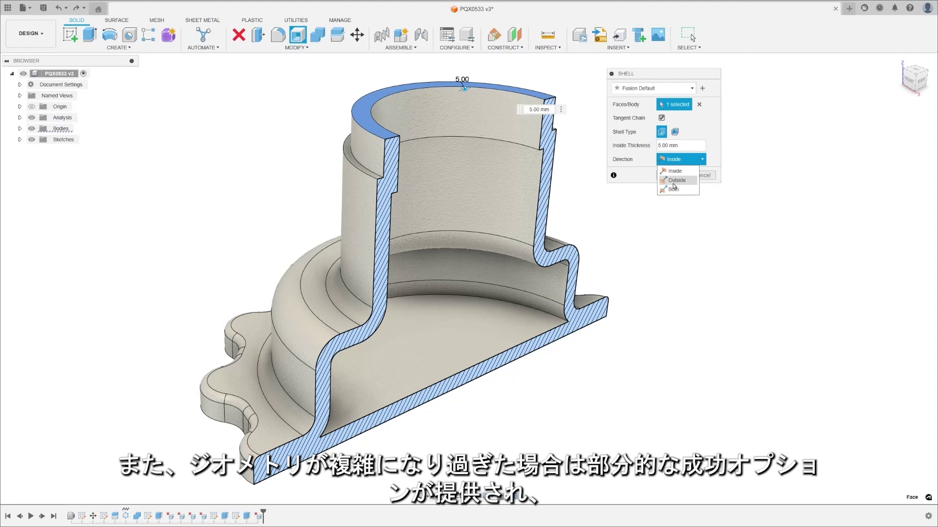
left_click(673, 185)
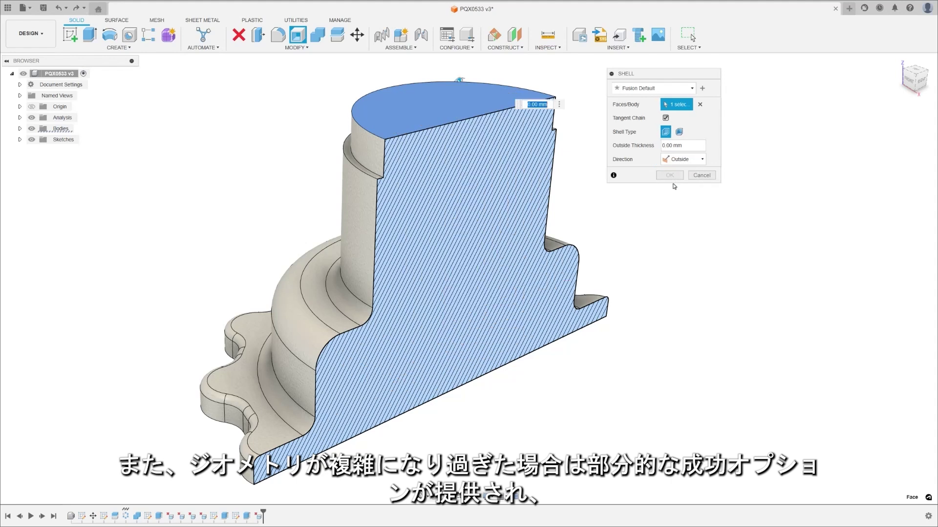
- Set the shell's outside thickness to 25 mm and compare rounded versus sharp types
left_click(665, 146)
type("5")
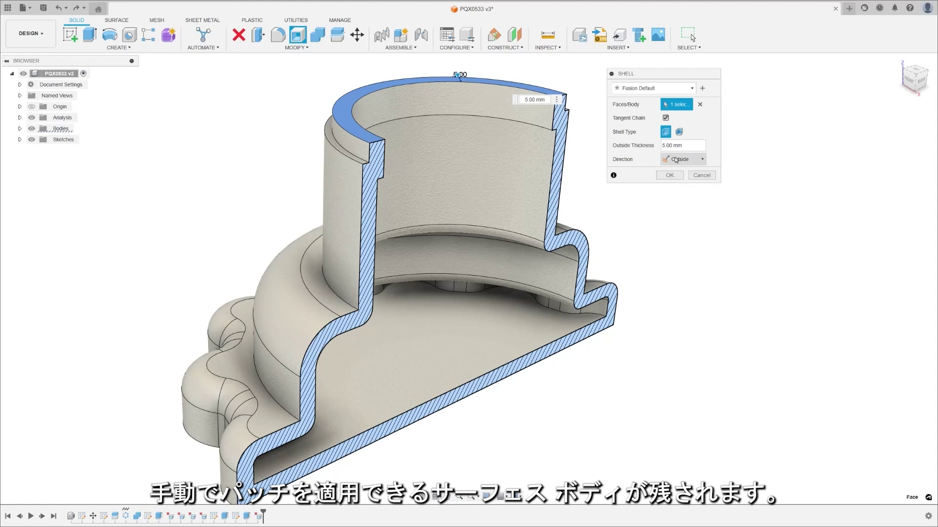
left_click(679, 132)
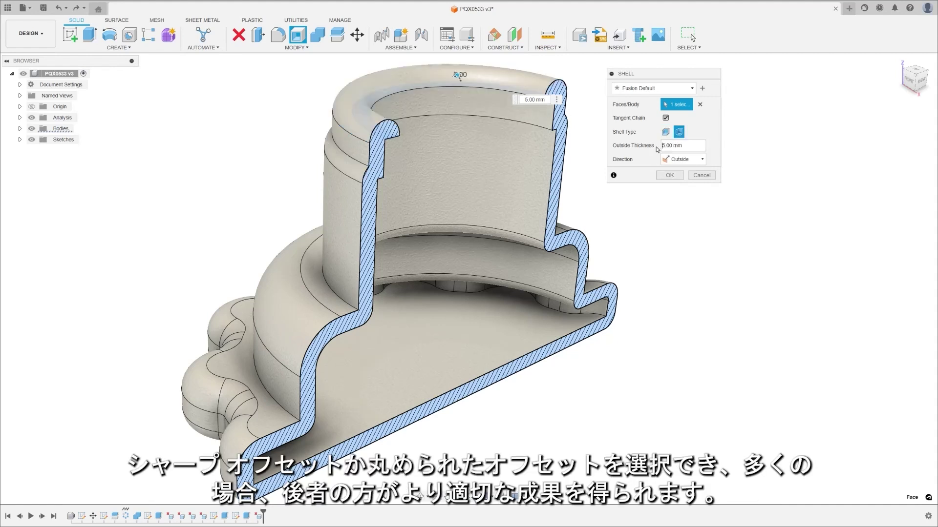
left_click(661, 146)
type("2")
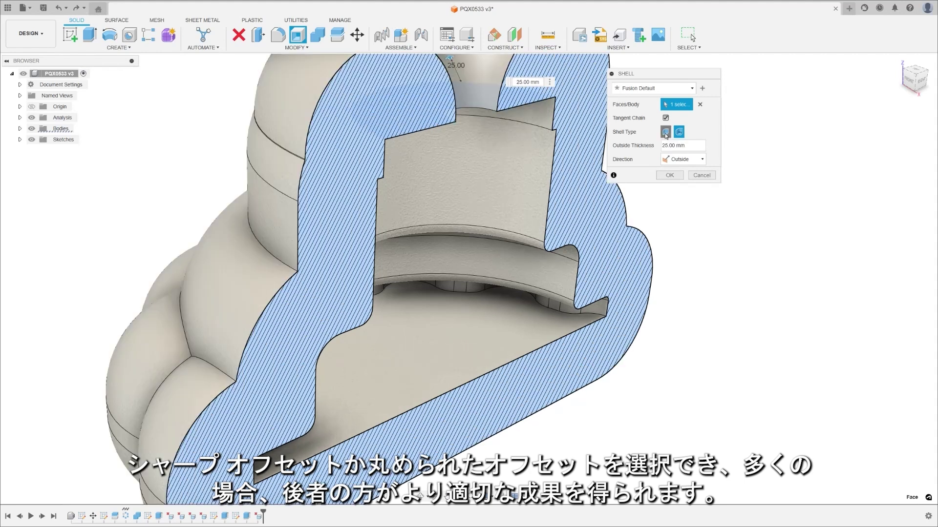
left_click(666, 132)
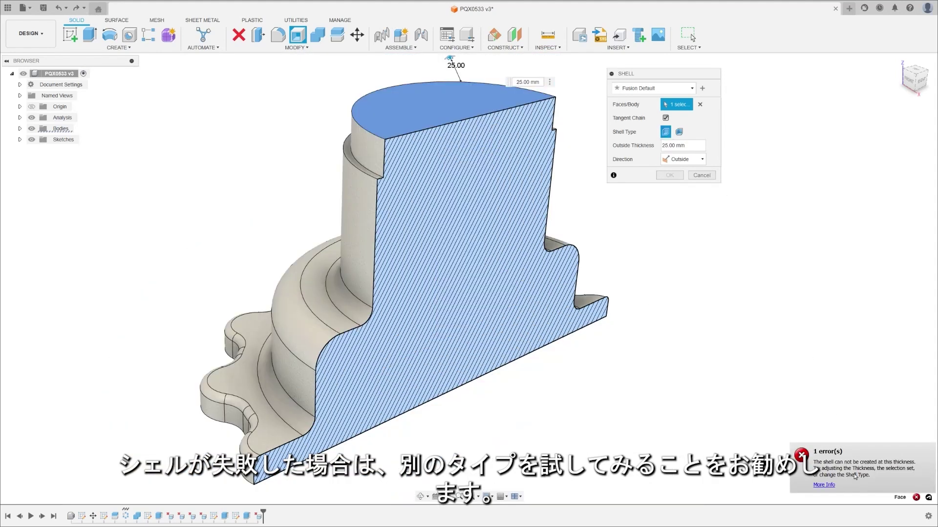
- Review and dismiss the shell error, then switch to a rounded shell directed Inside
left_click(828, 485)
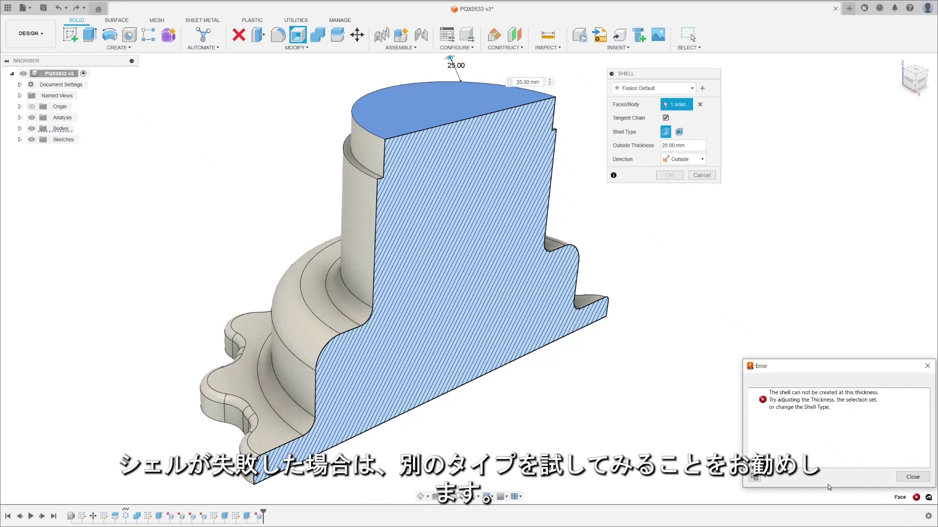
left_click(906, 478)
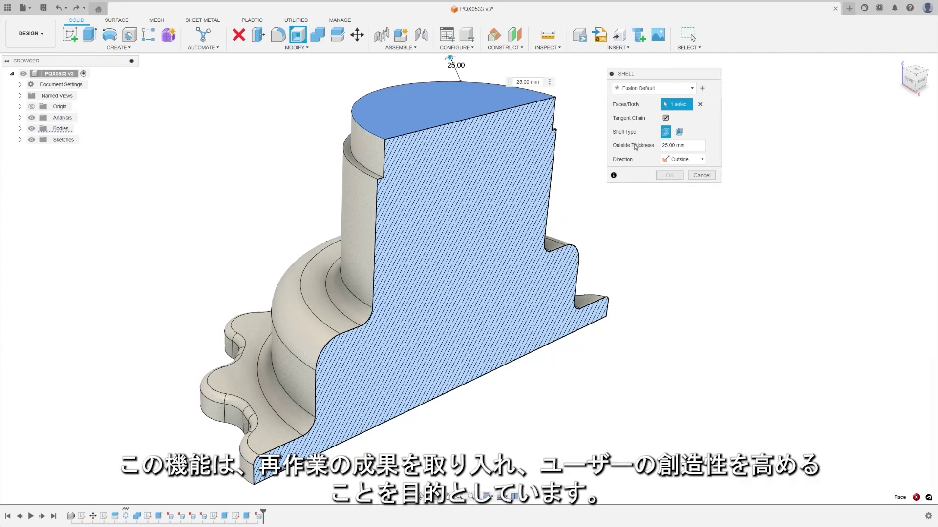
left_click(679, 132)
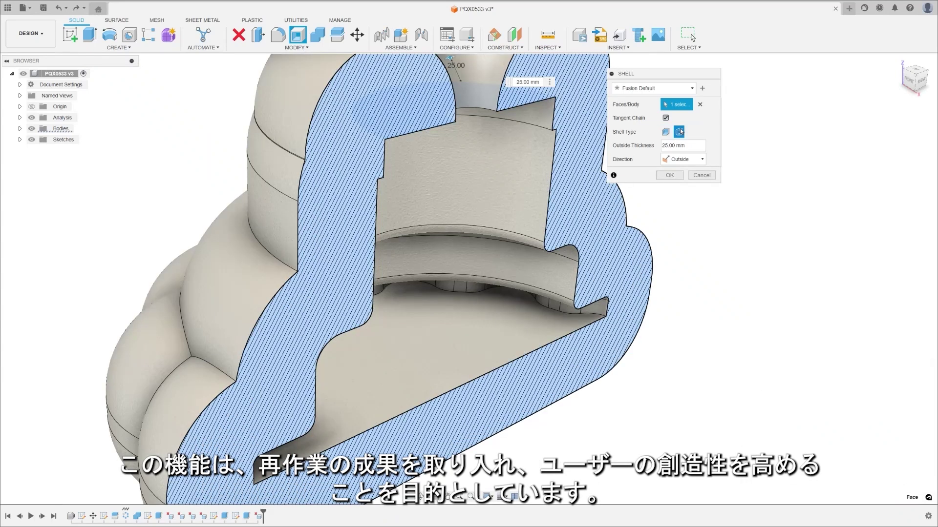
left_click(683, 159)
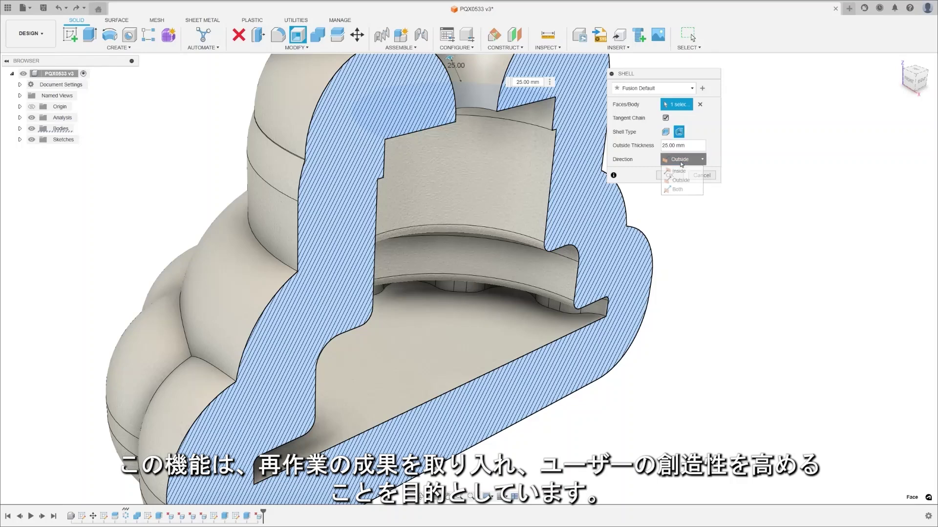
left_click(677, 170)
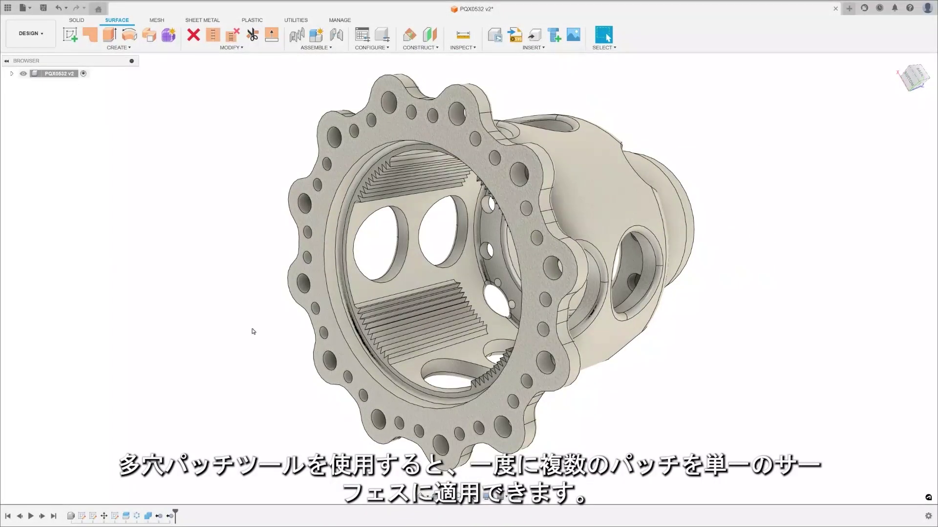
- Start a patch and select the edges of six flange holes
left_click(88, 36)
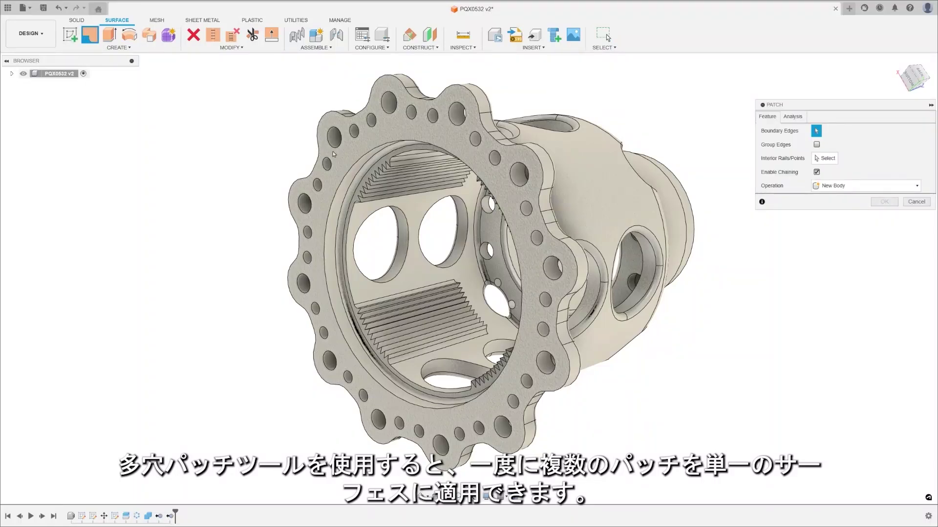
left_click(330, 165)
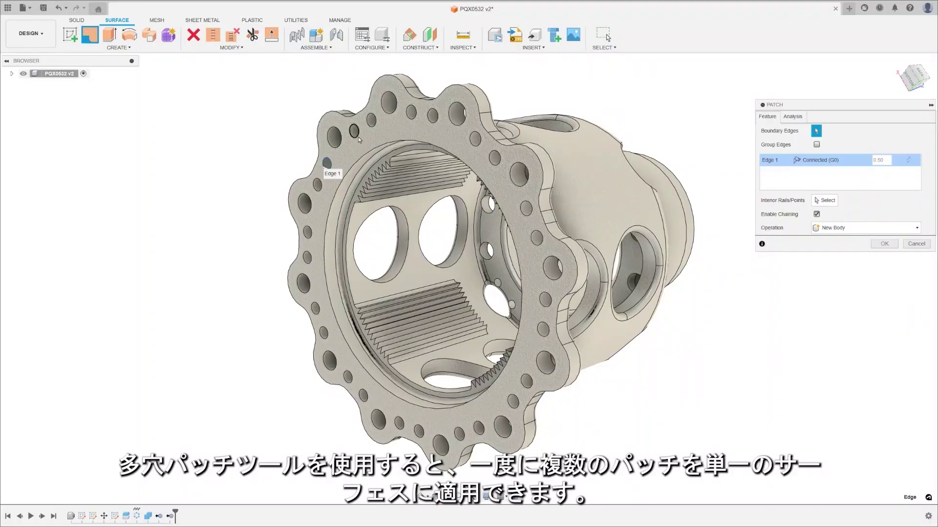
left_click(358, 136)
left_click(372, 119)
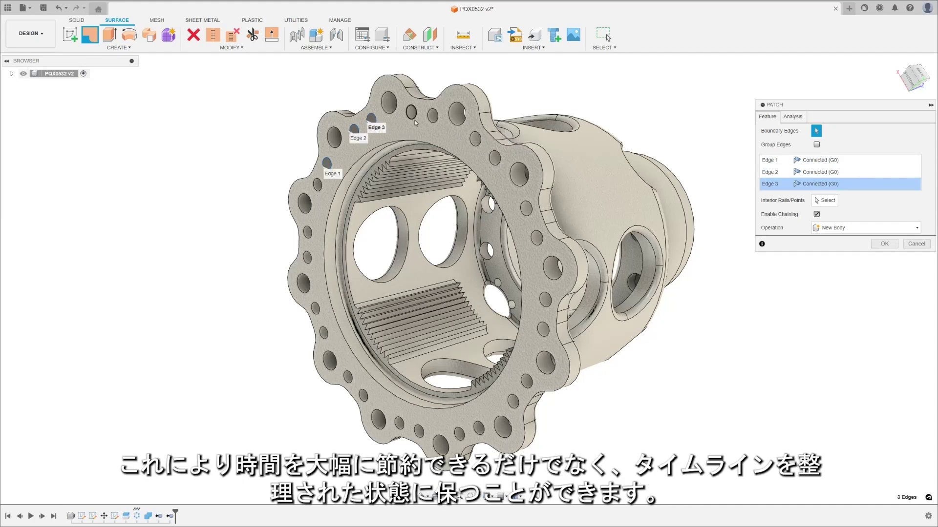
left_click(411, 112)
left_click(433, 114)
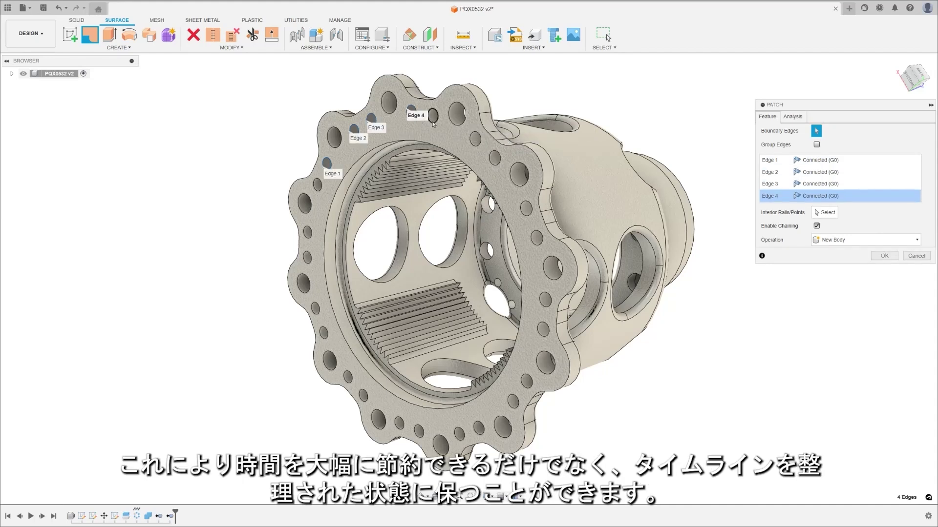
left_click(474, 138)
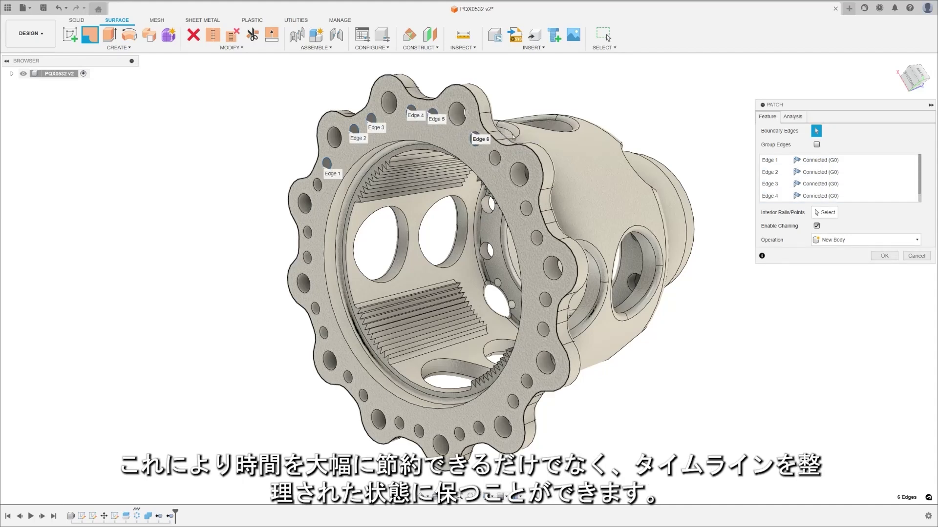
- Keep Connected (G0) continuity, enable Group Edges, add three more holes and create the patch
left_click(821, 161)
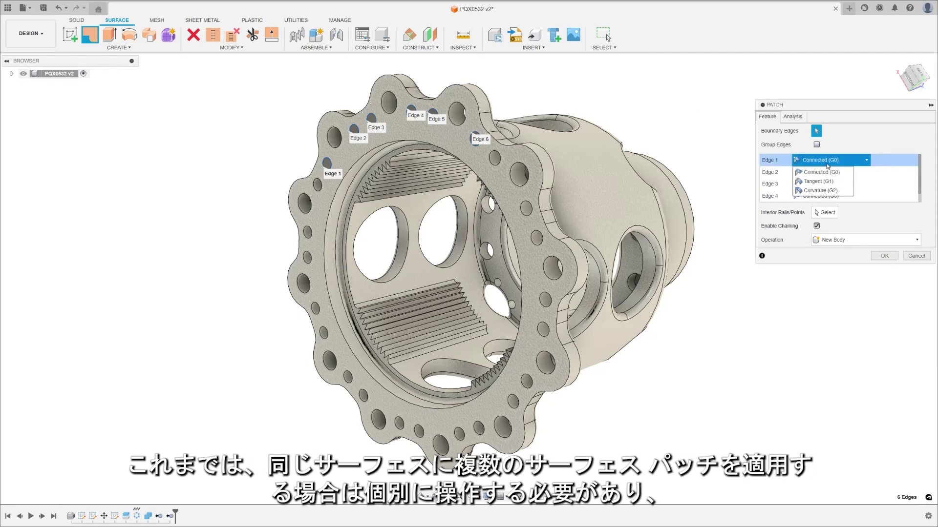
left_click(827, 165)
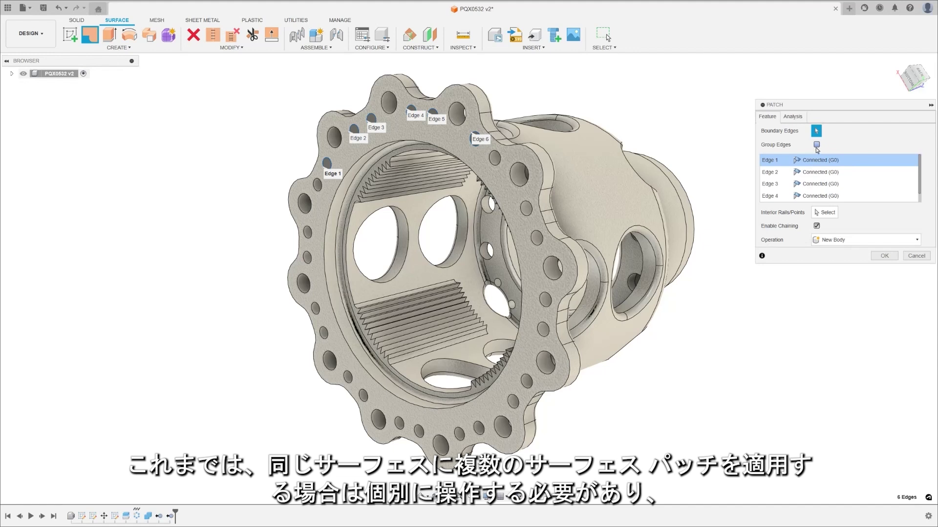
left_click(816, 145)
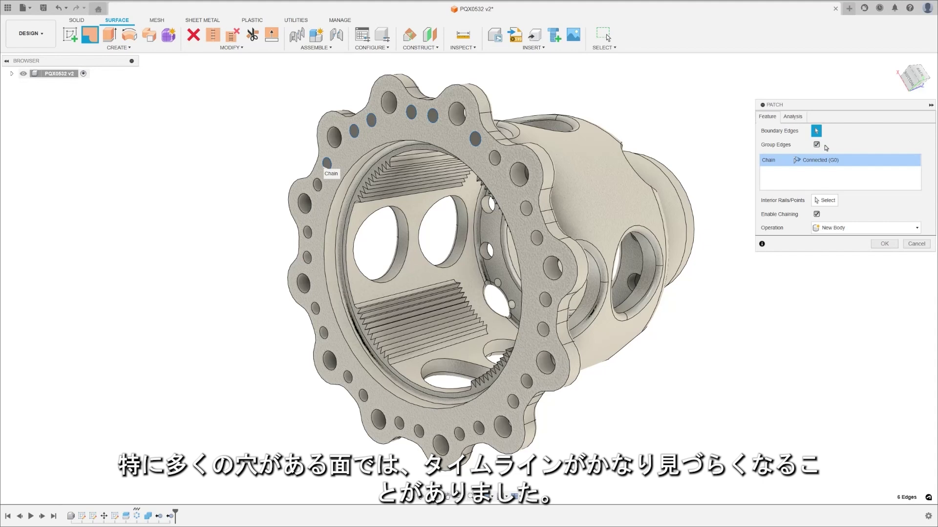
left_click(494, 158)
left_click(526, 208)
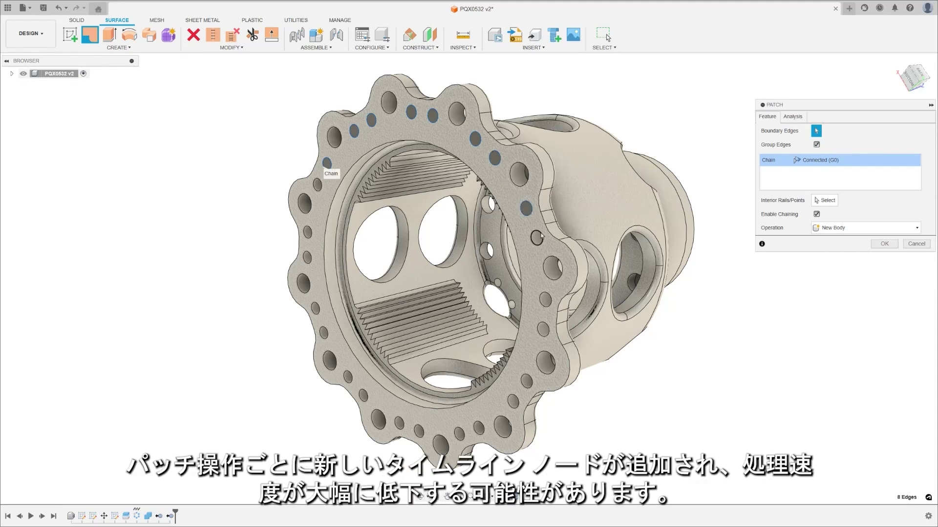
left_click(537, 238)
left_click(884, 244)
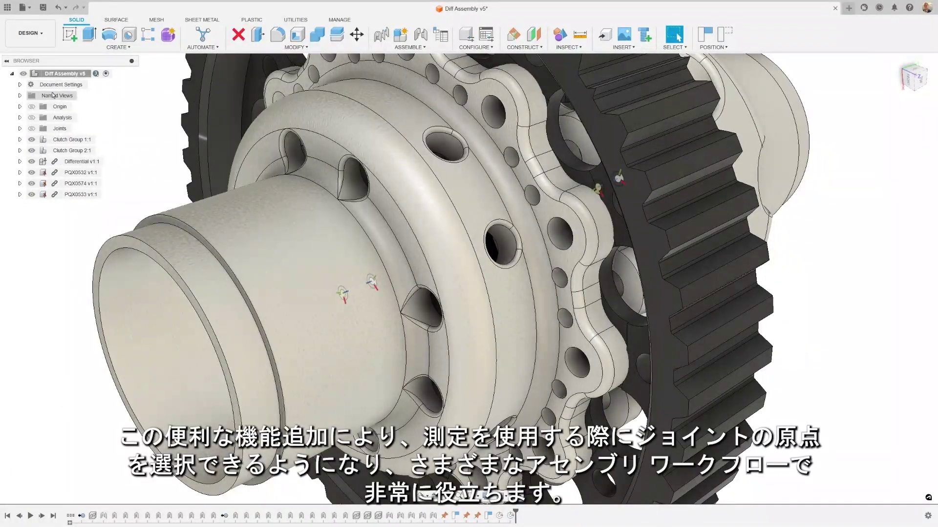
- Show the section analysis and measure between two pairs of joint origins
left_click(33, 117)
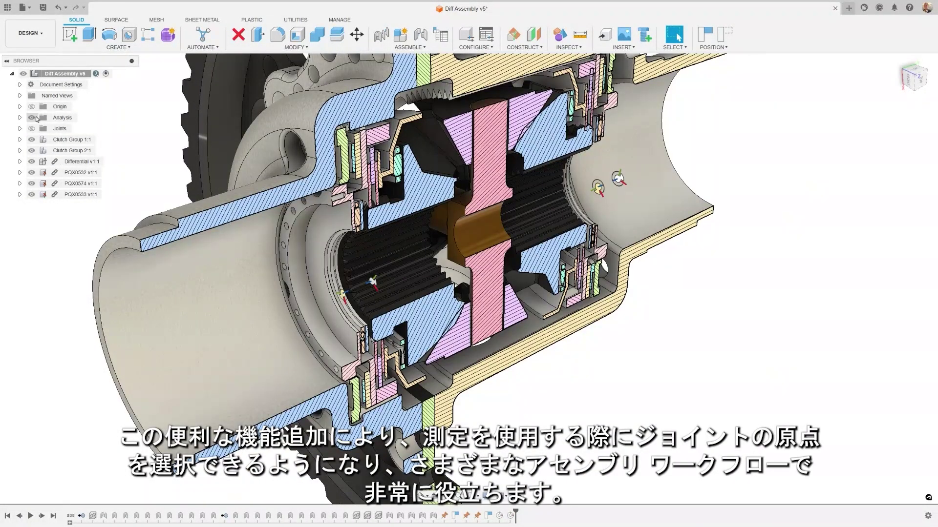
left_click(579, 35)
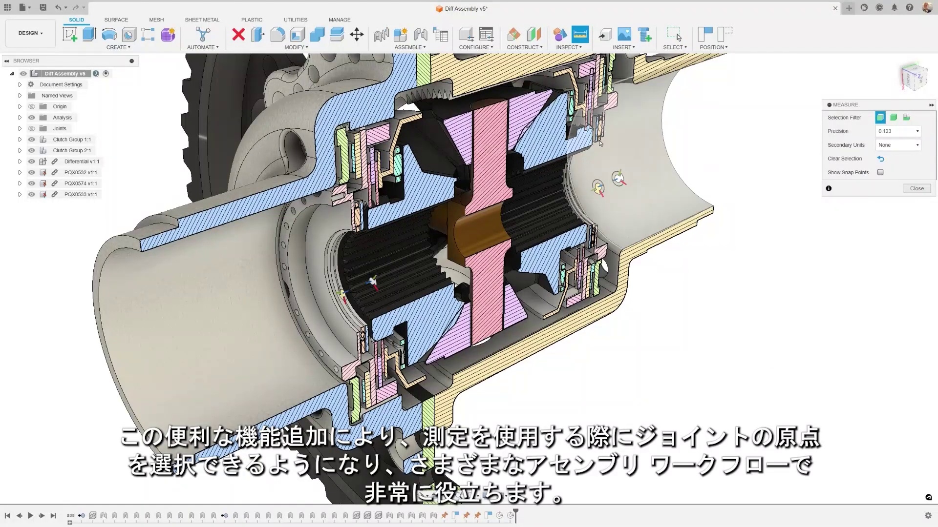
left_click(598, 188)
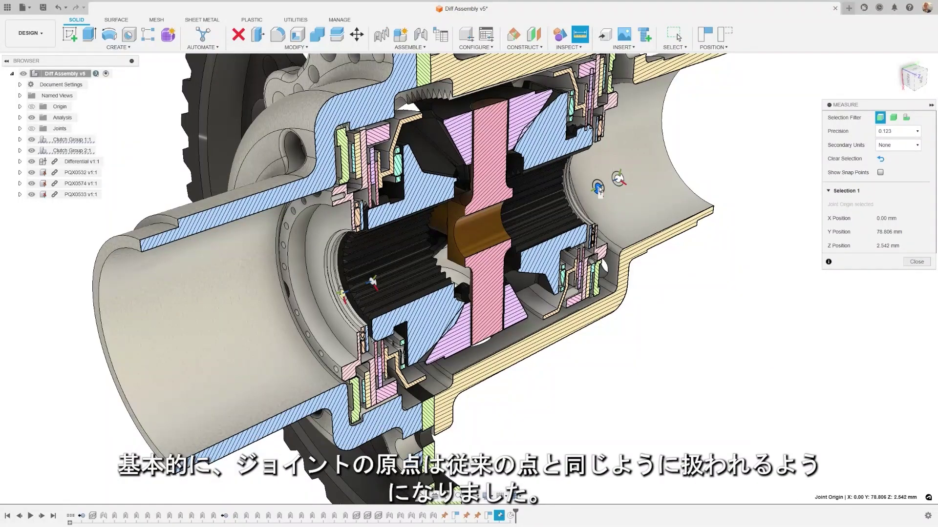
left_click(618, 181)
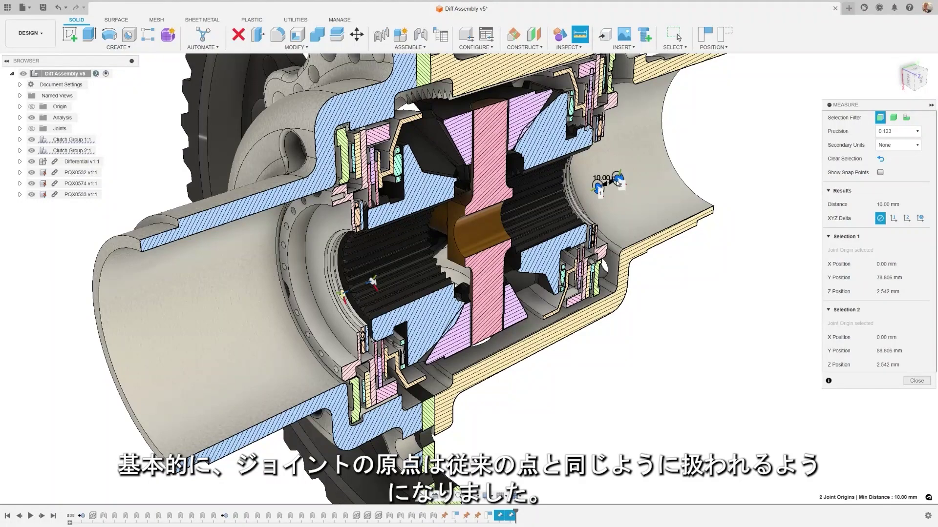
left_click(344, 295)
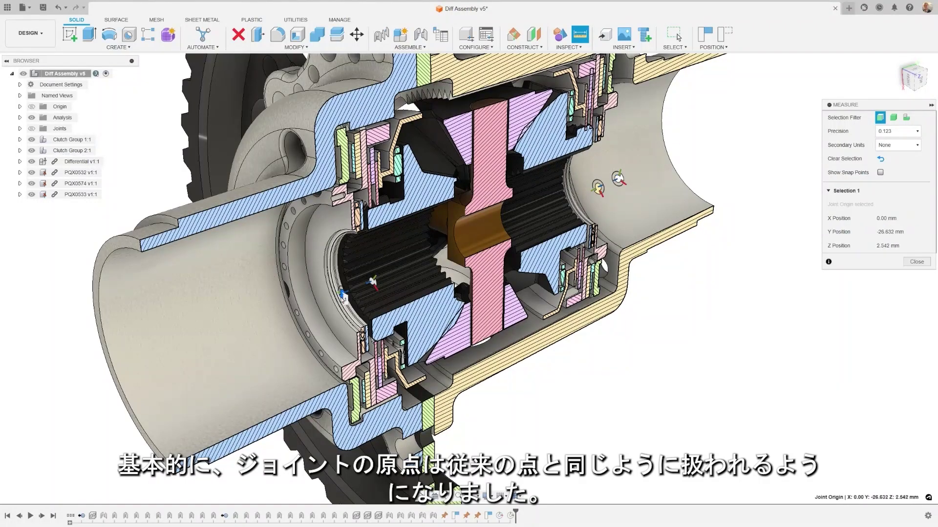
left_click(373, 284)
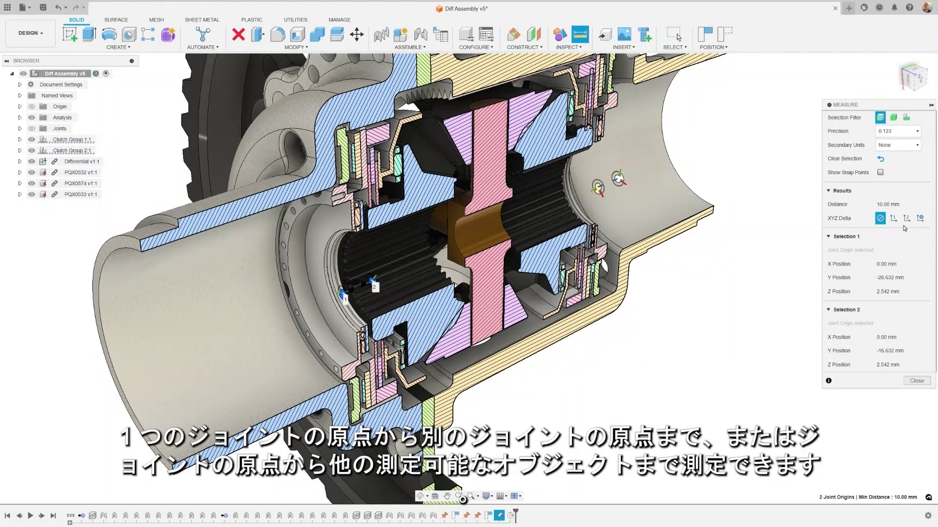
- Enable XYZ Delta and measure from the global origin, giving 16.825 mm
left_click(920, 219)
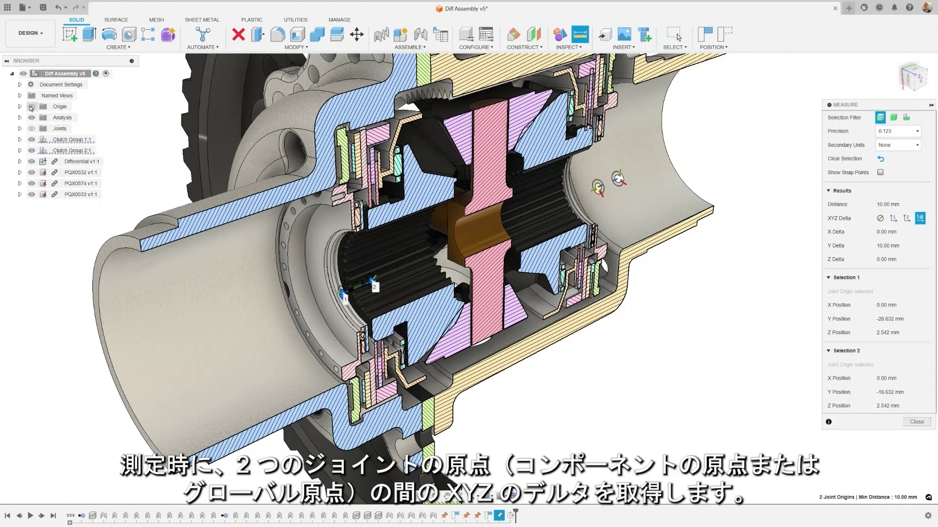
left_click(32, 106)
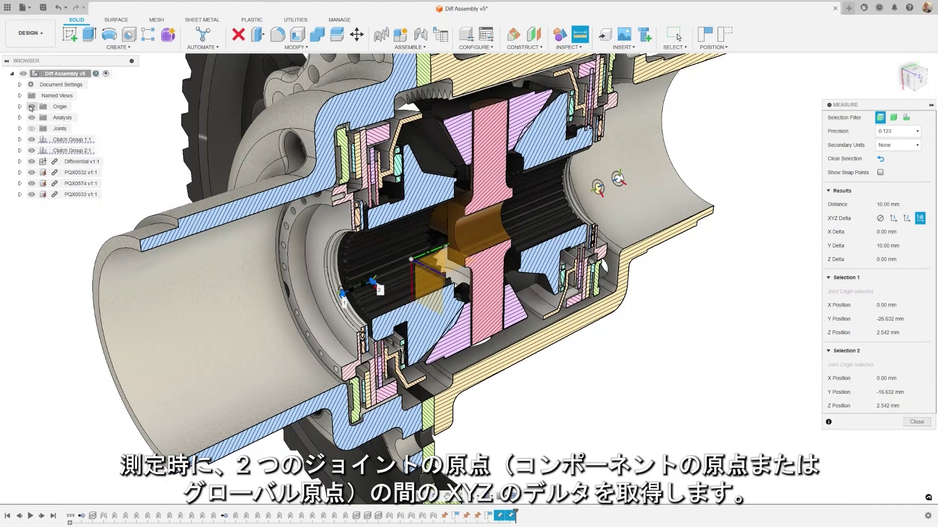
left_click(411, 259)
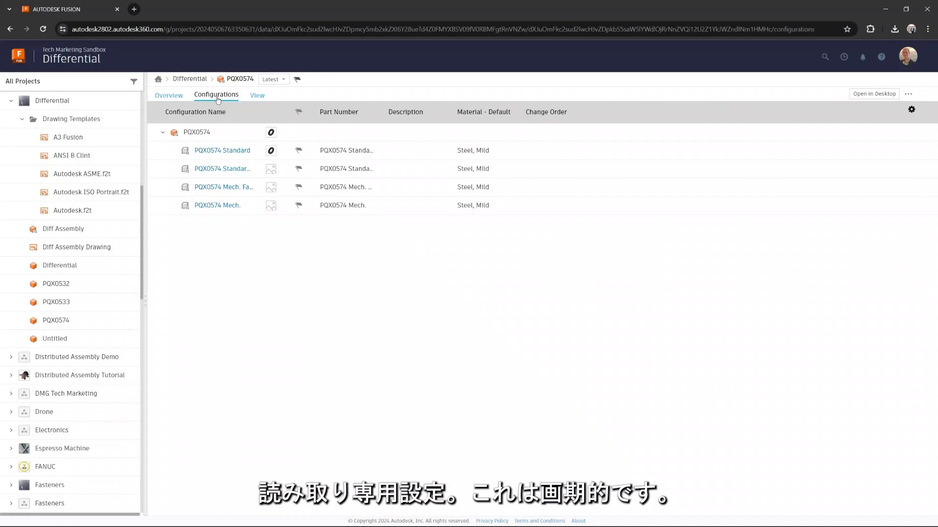
- In the Differential project's Members and Permissions, set a member's directly applied role to Reader
left_click(162, 96)
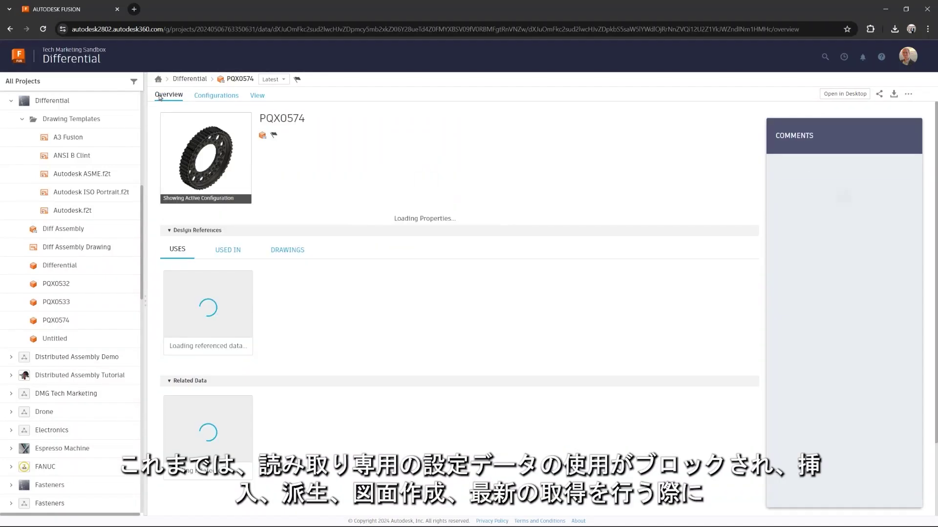
left_click(184, 80)
left_click(211, 95)
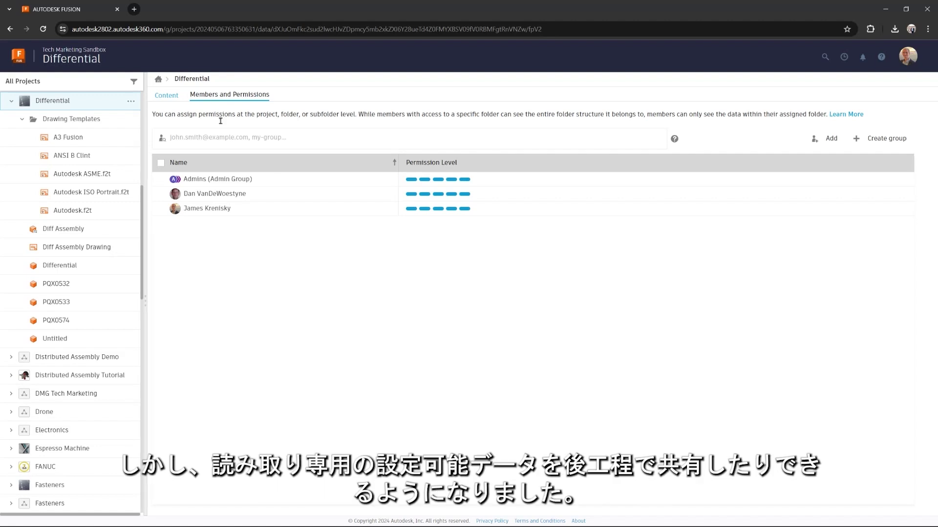
left_click(253, 215)
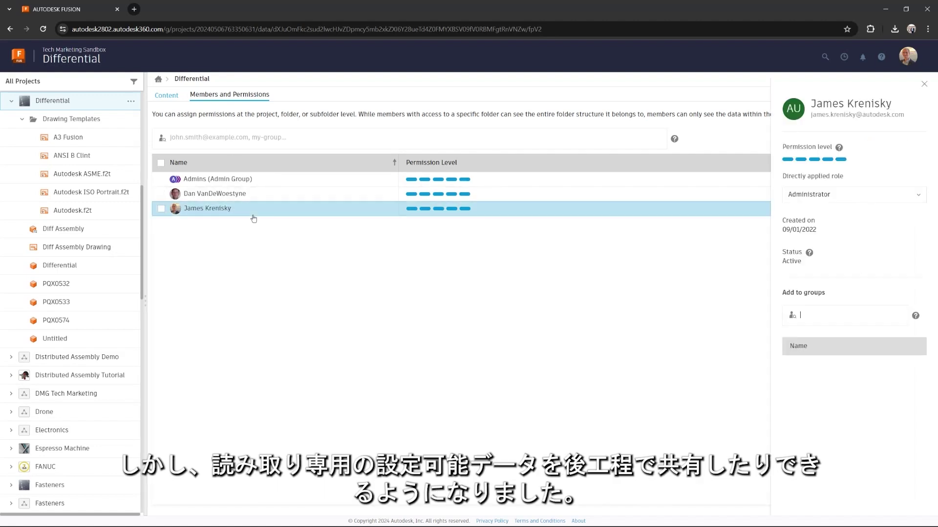
left_click(861, 199)
left_click(860, 250)
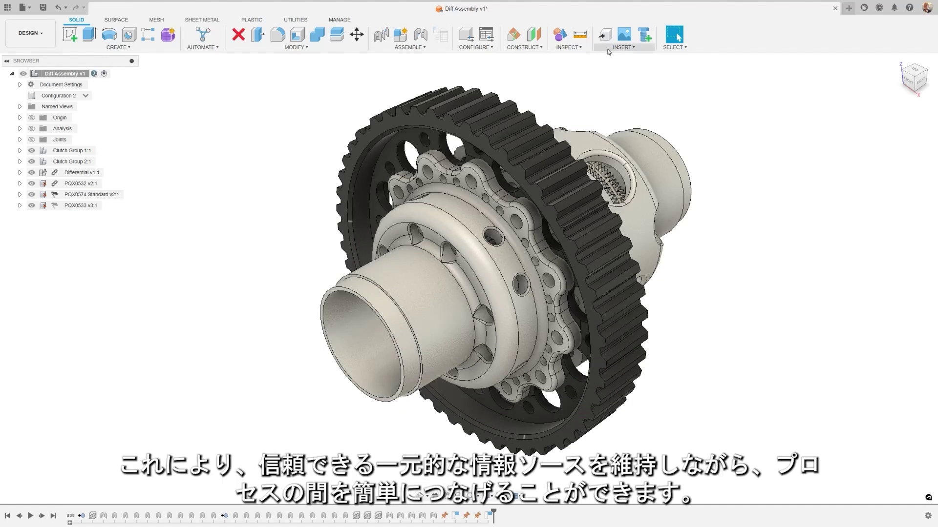
- Insert the PQX0574 part using its Standard v2 configuration
left_click(609, 50)
left_click(602, 57)
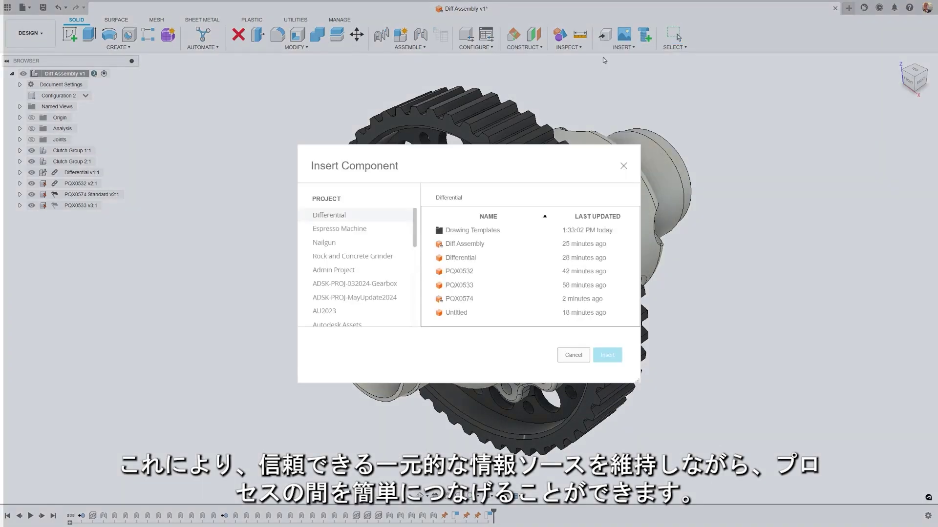
left_click(459, 300)
left_click(606, 355)
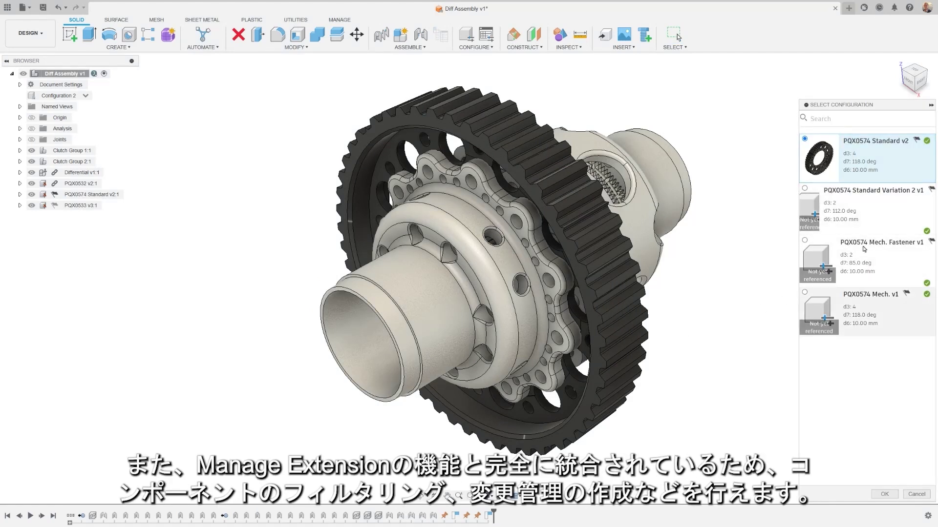
left_click(884, 494)
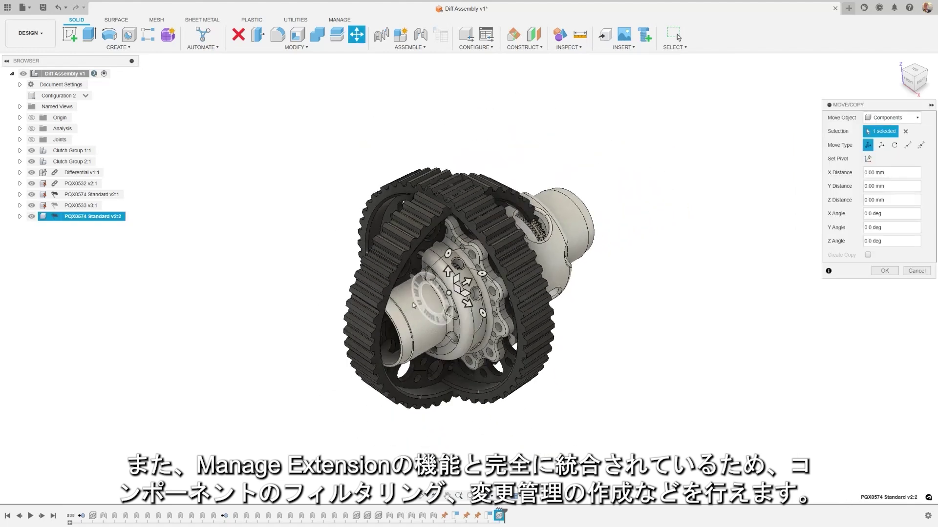
- Move the inserted gear to the left of the assembly and dismiss the drawing-ready notification
left_click_drag(429, 288, 247, 279)
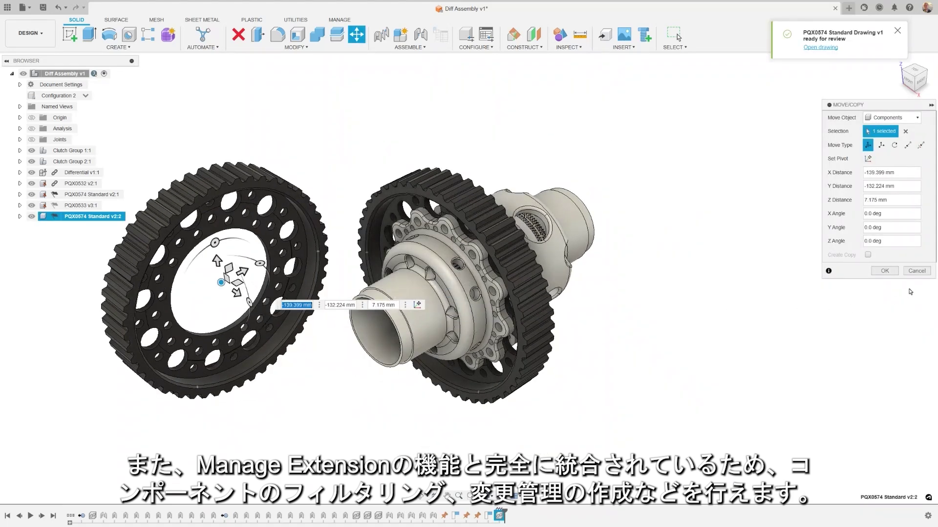
left_click(893, 272)
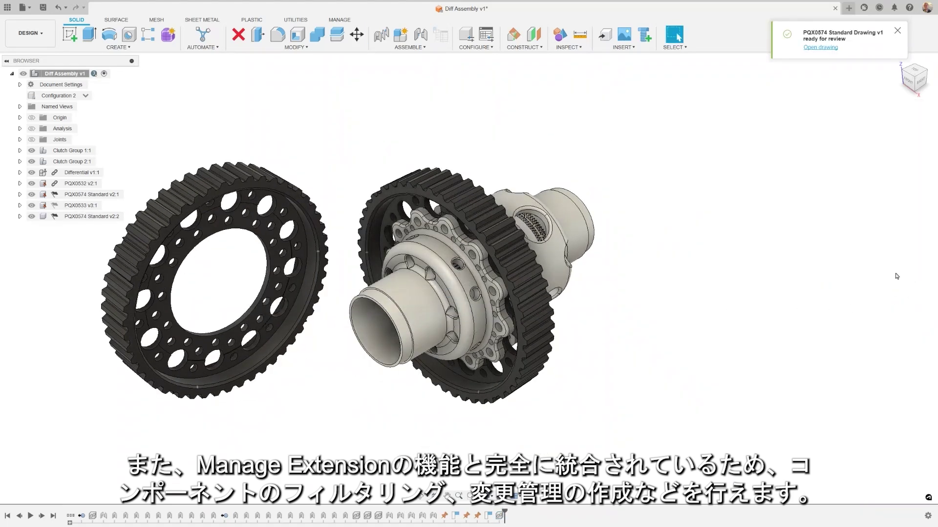
left_click(897, 31)
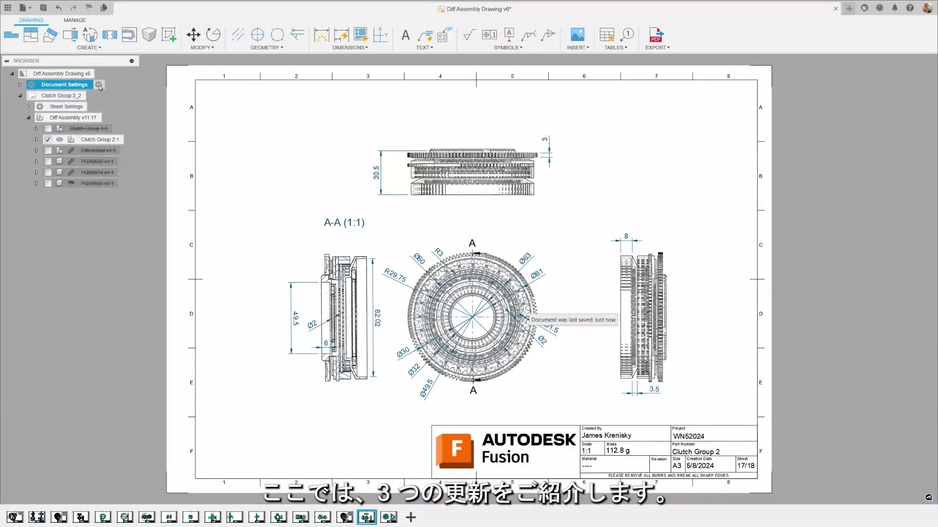
- In Document Settings, turn on Display Section Line and colour the section lines magenta
left_click(99, 86)
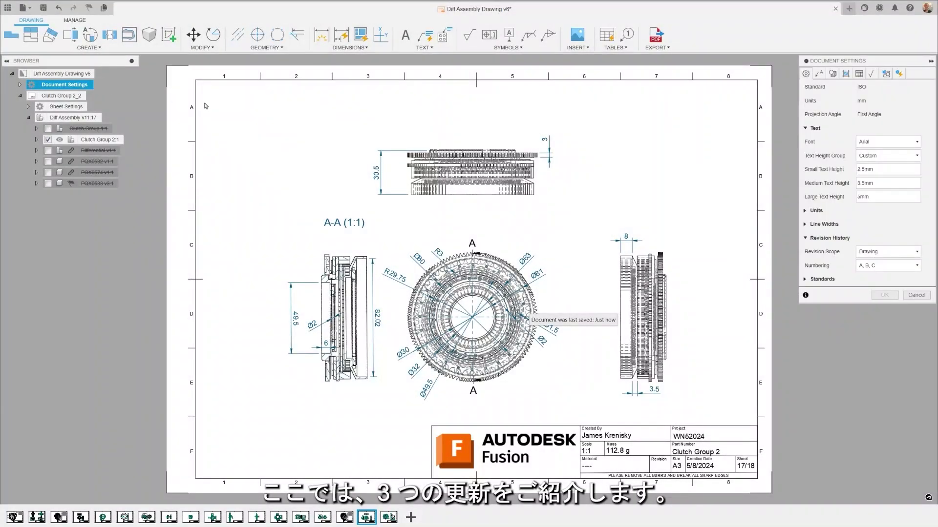
left_click(832, 74)
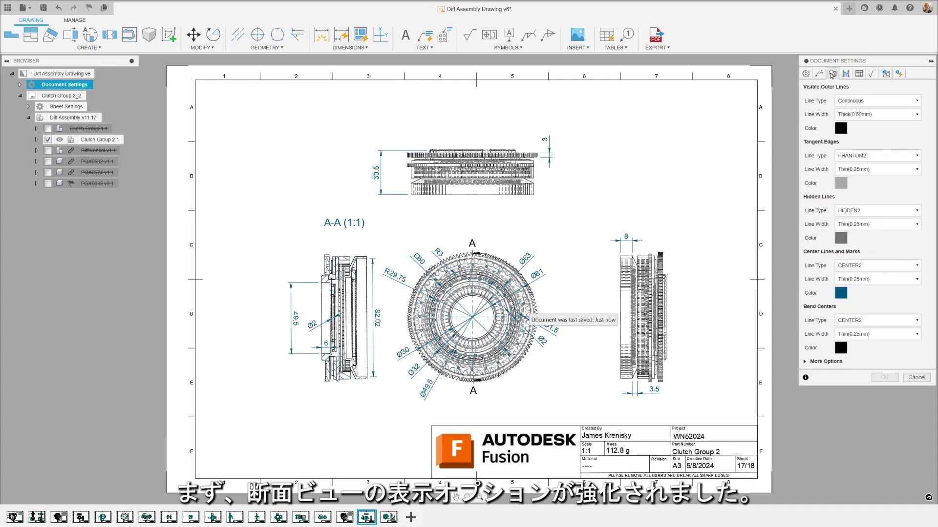
left_click(805, 361)
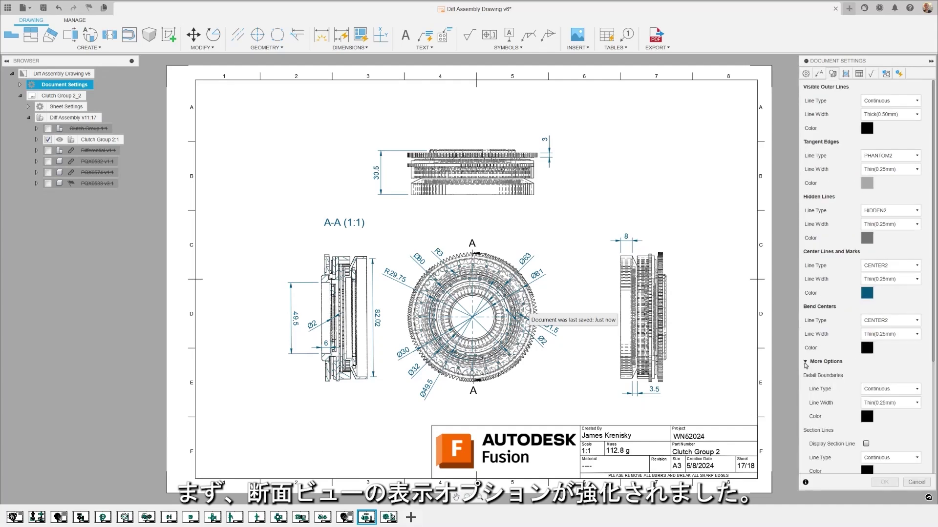
left_click(865, 443)
left_click(867, 470)
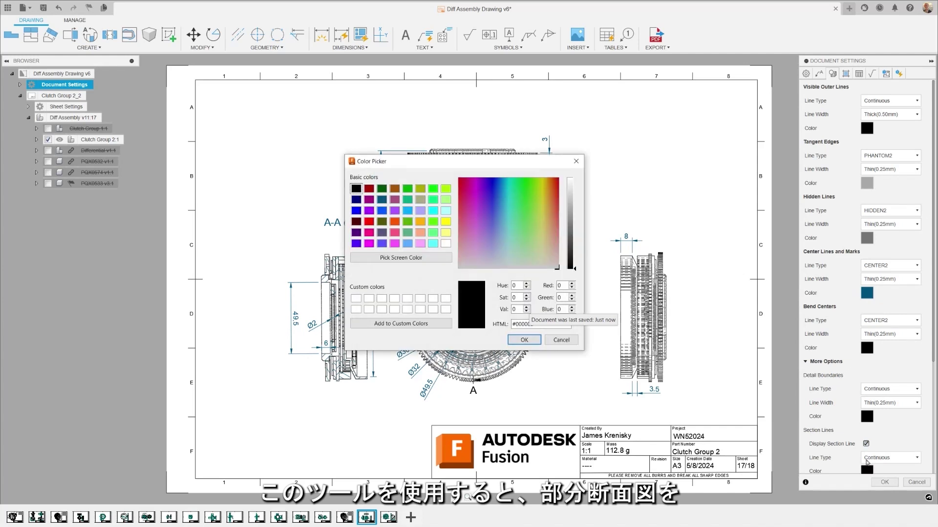
left_click(369, 243)
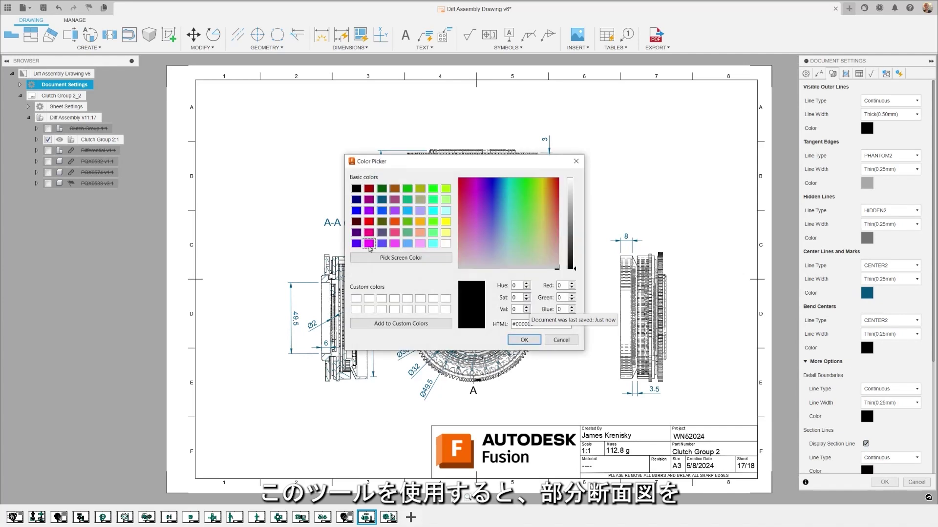
left_click(525, 340)
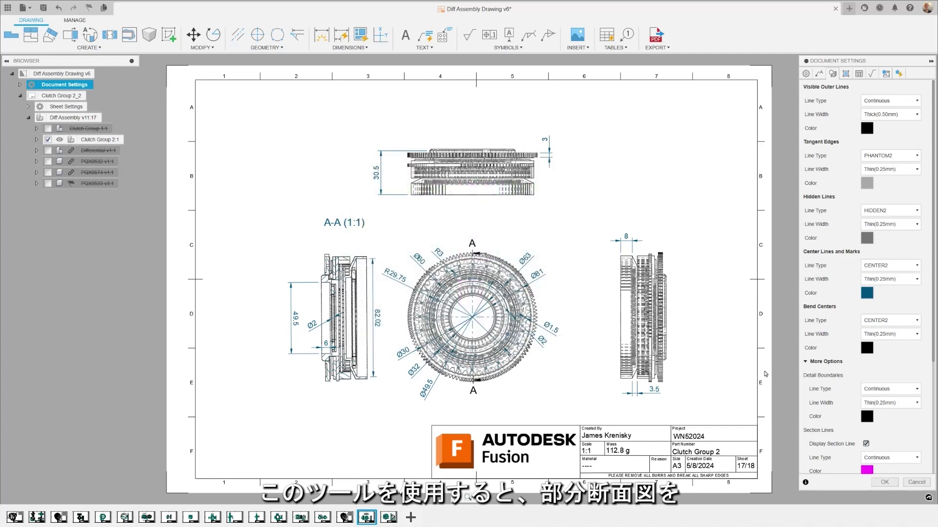
left_click(884, 483)
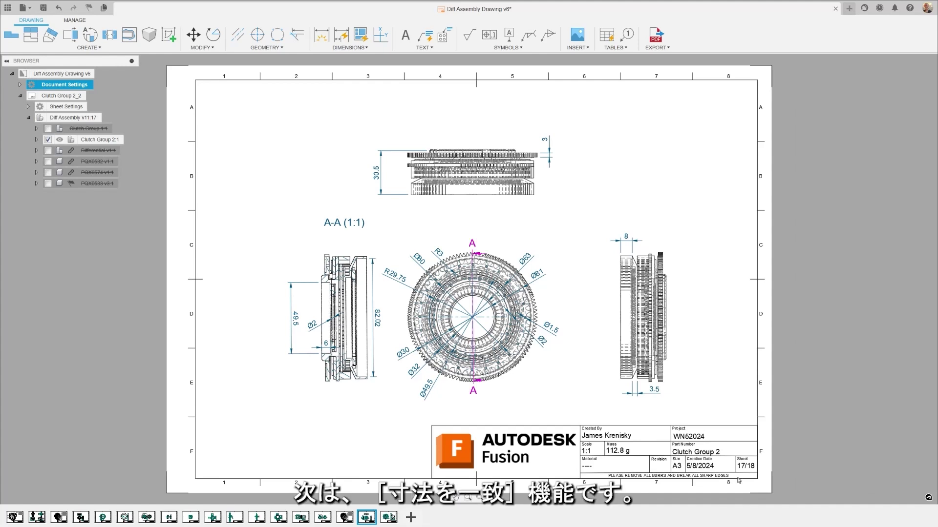
- On the PQX0560 sheet, give the vertical 83.03 dimension a symmetric ±0.01 tolerance
left_click(300, 517)
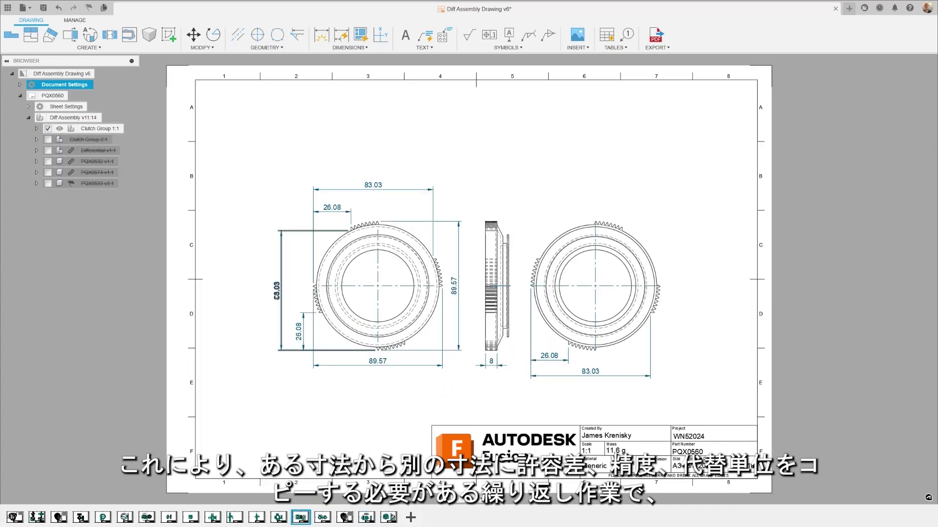
double_click(277, 292)
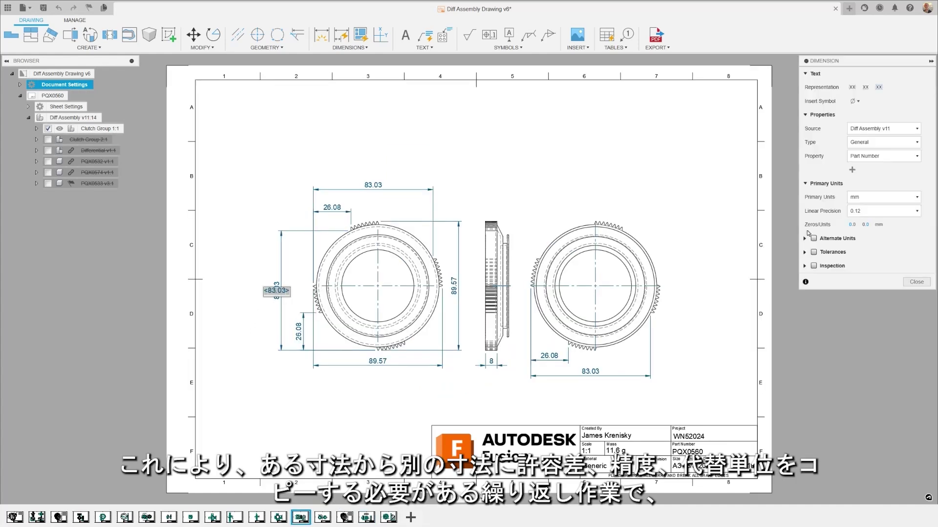
left_click(814, 252)
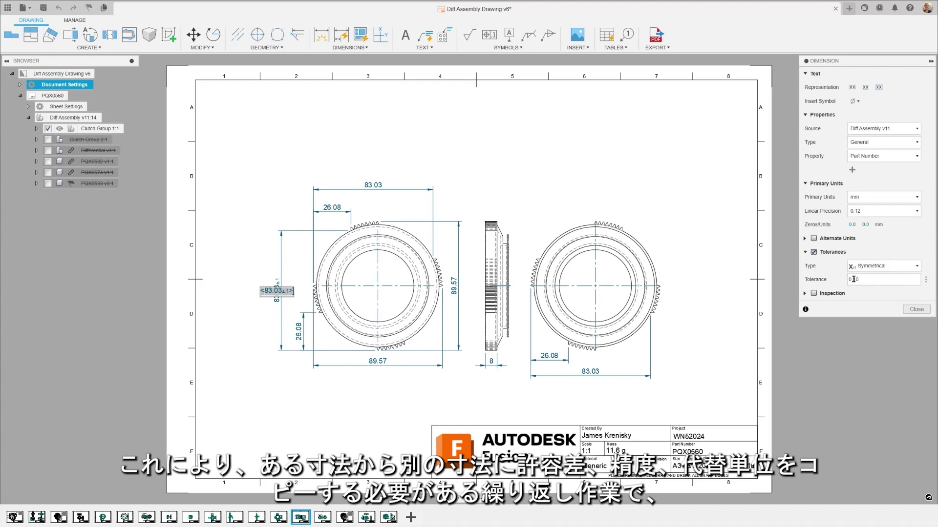
left_click(916, 310)
- Use Match Dimension to copy that tolerance onto the top 83.03 dimension
right_click(276, 293)
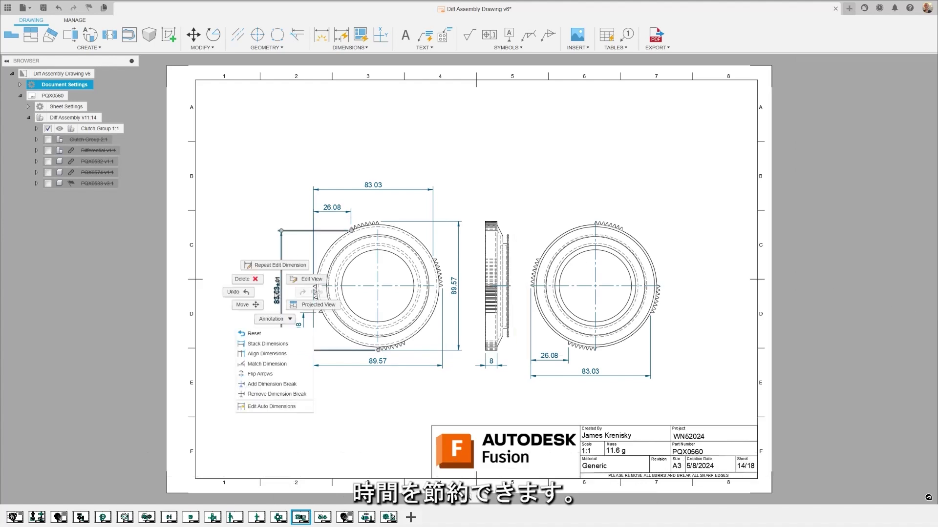
left_click(267, 364)
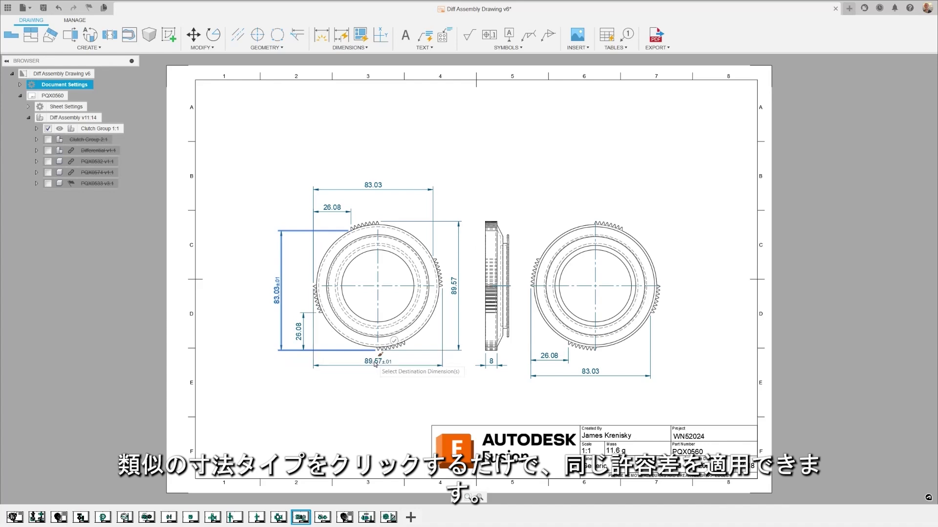
left_click(371, 191)
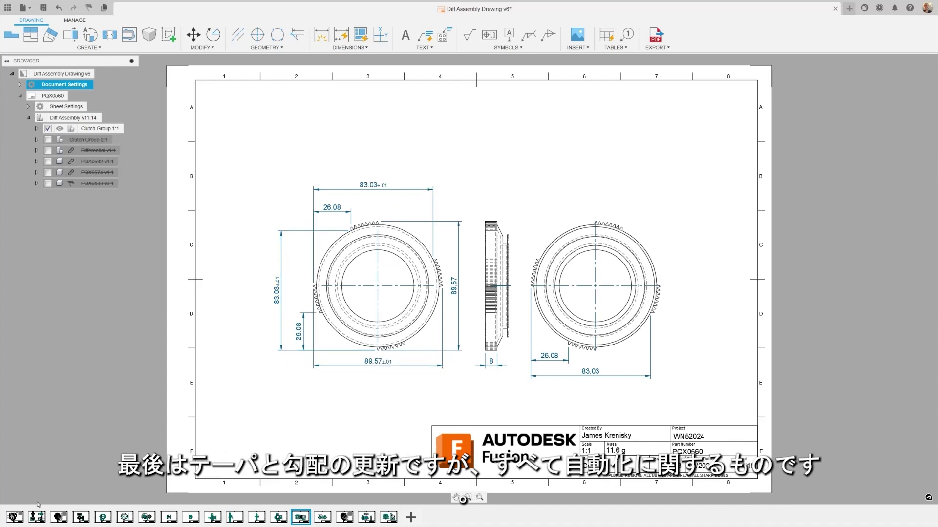
- On the differential assembly sheet, attach a Taper and Slope symbol to the shaft edge in section B-B
left_click(37, 517)
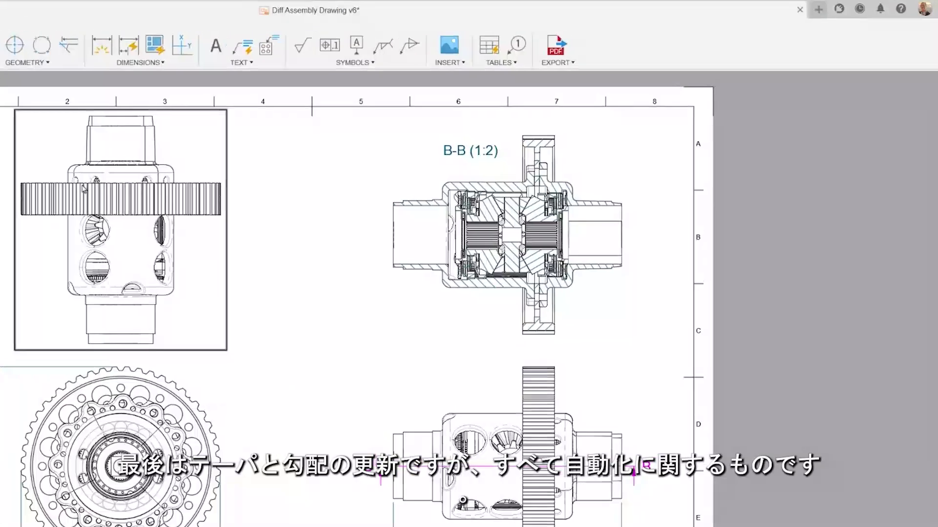
left_click(354, 63)
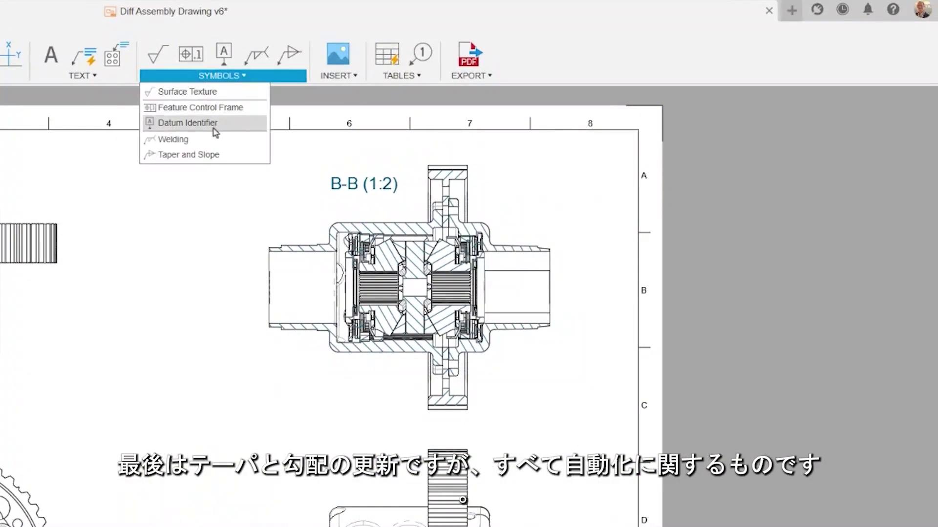
left_click(209, 154)
left_click(543, 250)
left_click(545, 249)
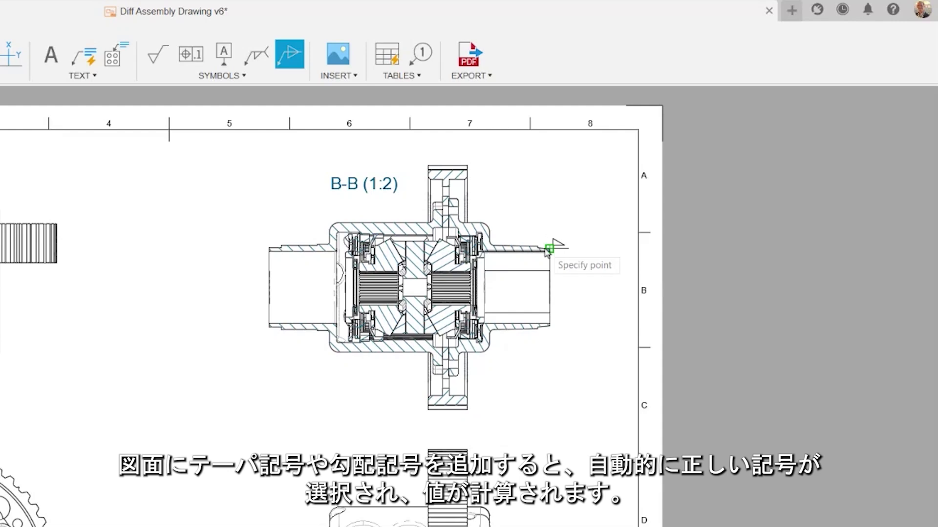
left_click(548, 248)
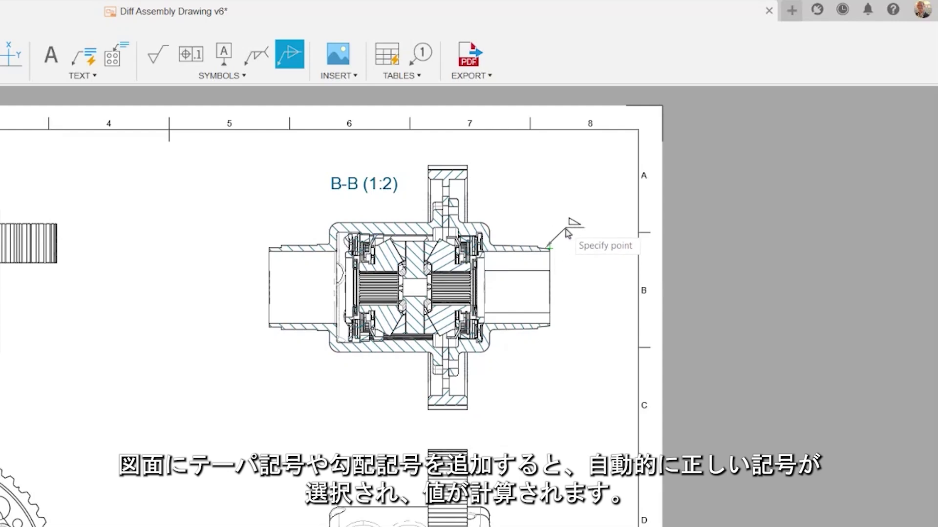
left_click(585, 207)
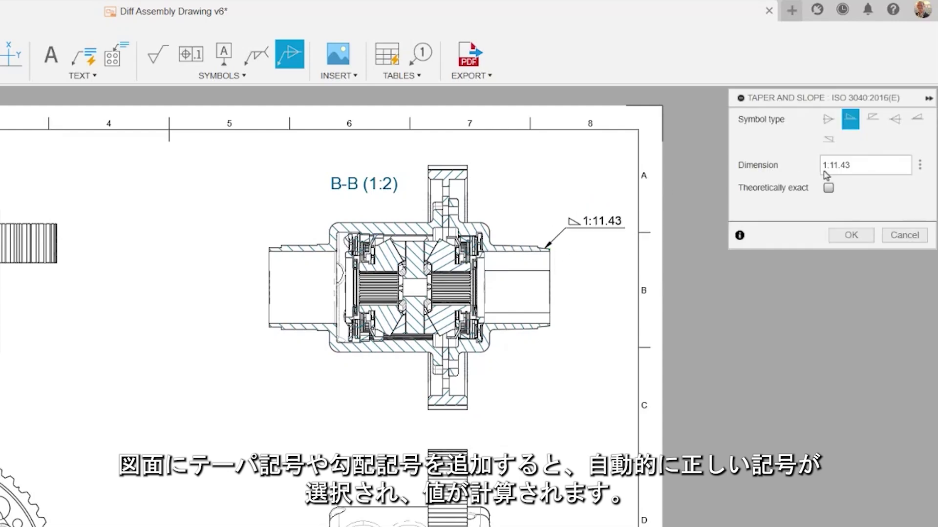
- Try the 8.75% taper value, then set the symbol back to 1:11.43 and confirm
left_click(920, 166)
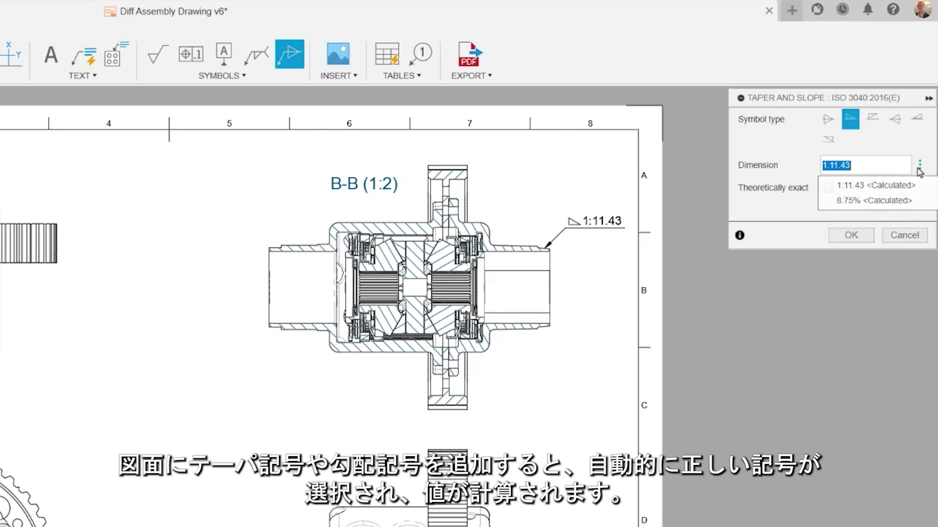
left_click(906, 205)
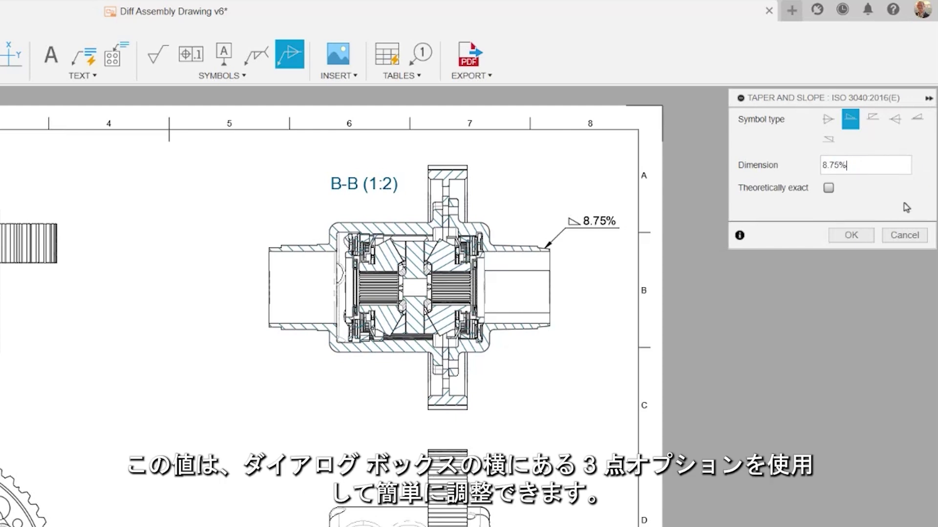
left_click(920, 166)
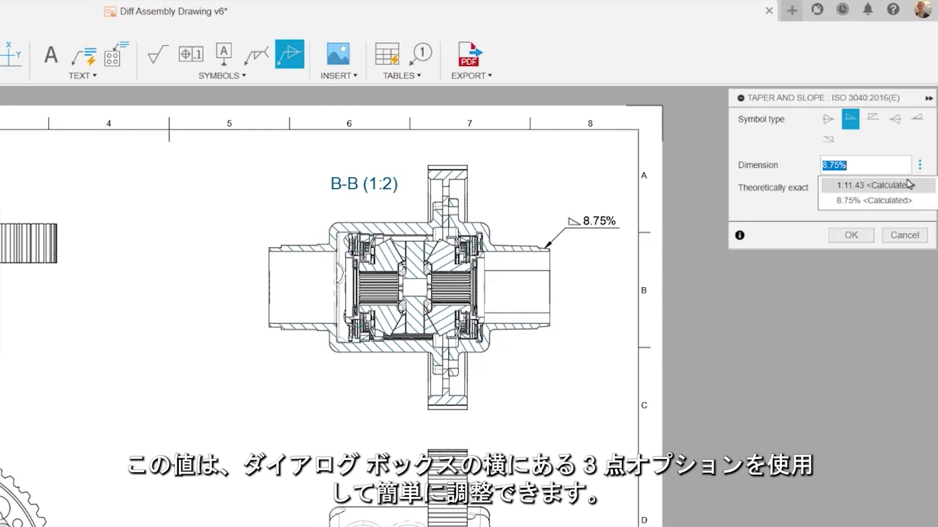
left_click(874, 183)
left_click(850, 236)
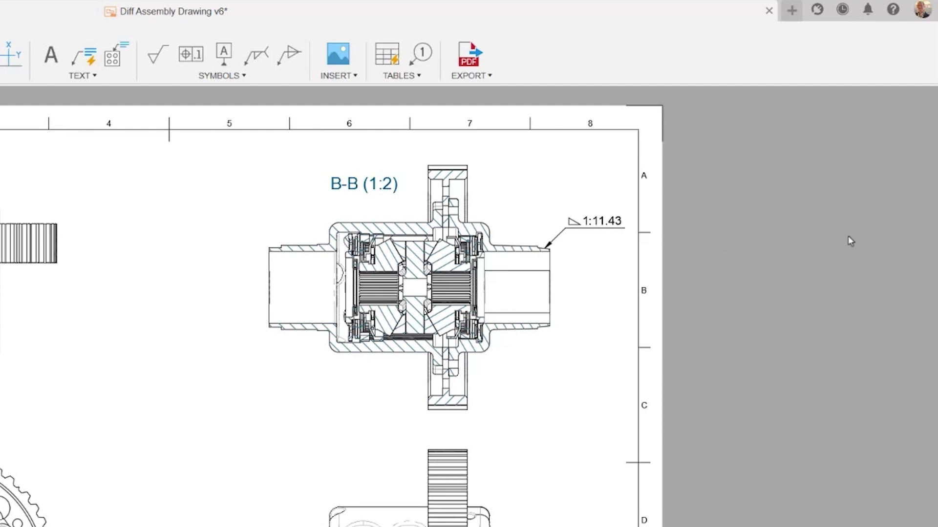